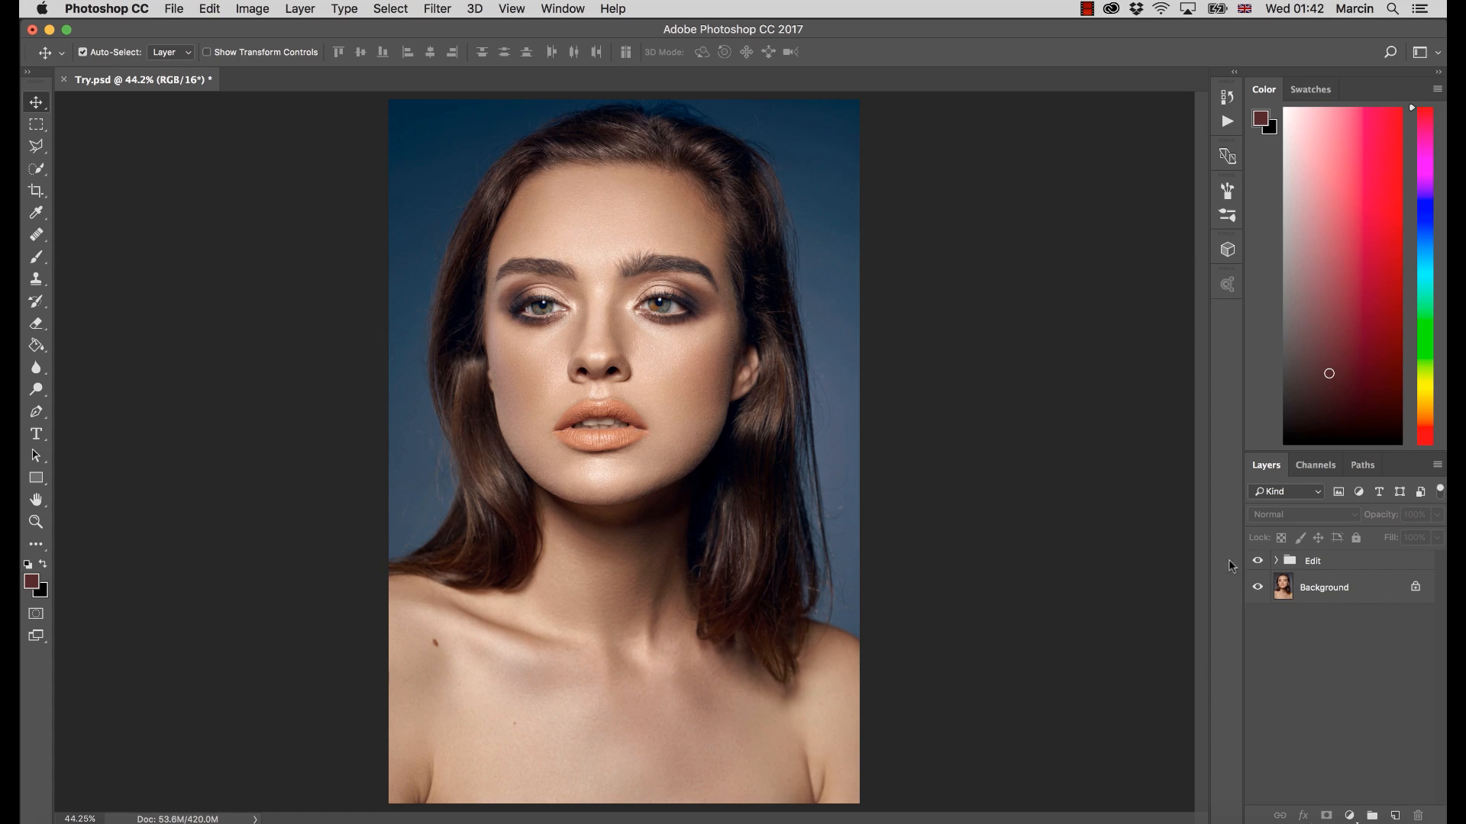
Compare the portrait with and without the Edit group, and expand the group to view its contents
{"action": "left_click", "coordinate": [1258, 560]}
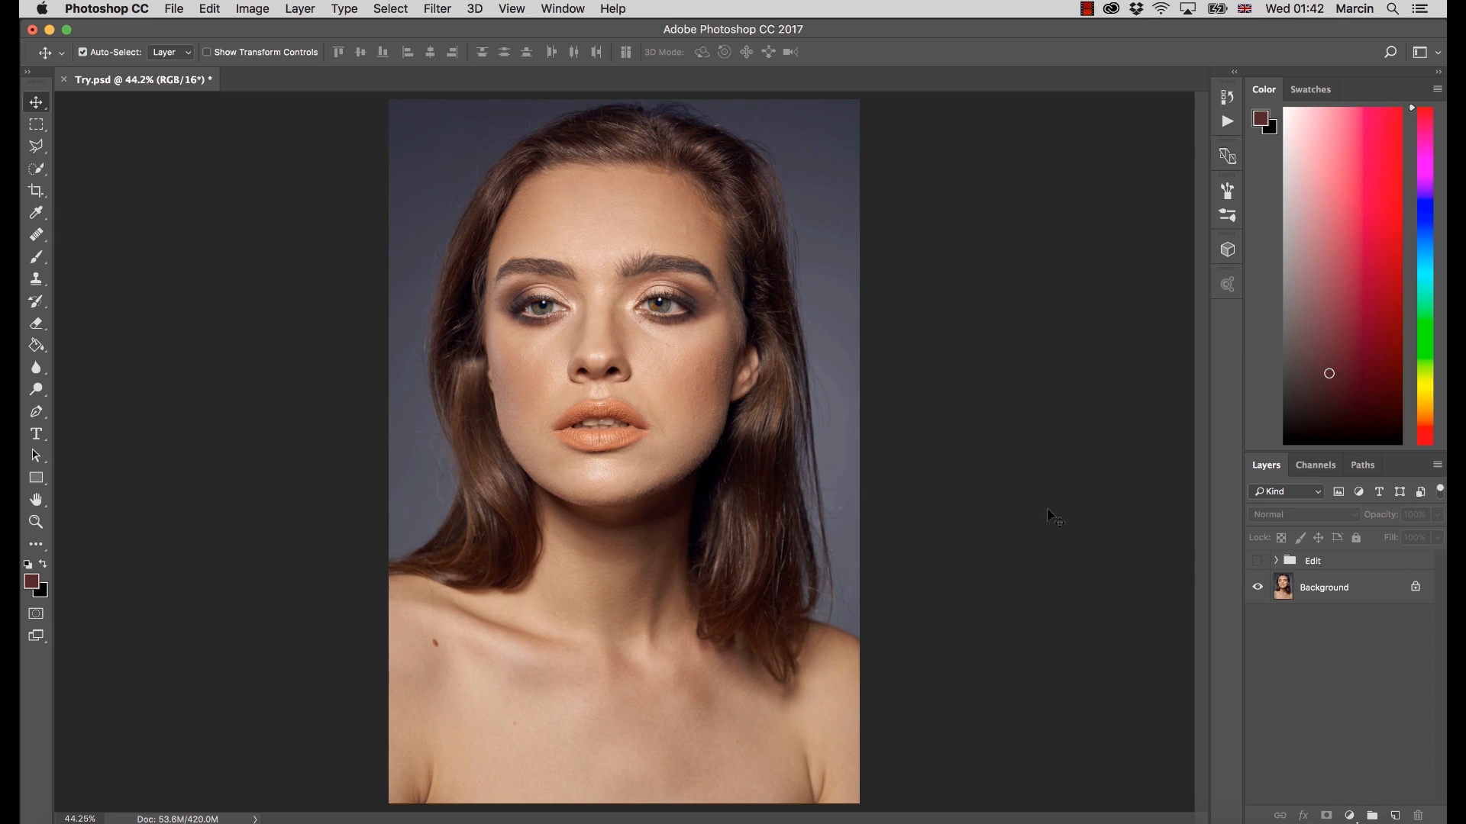
{"action": "left_click", "coordinate": [1258, 561]}
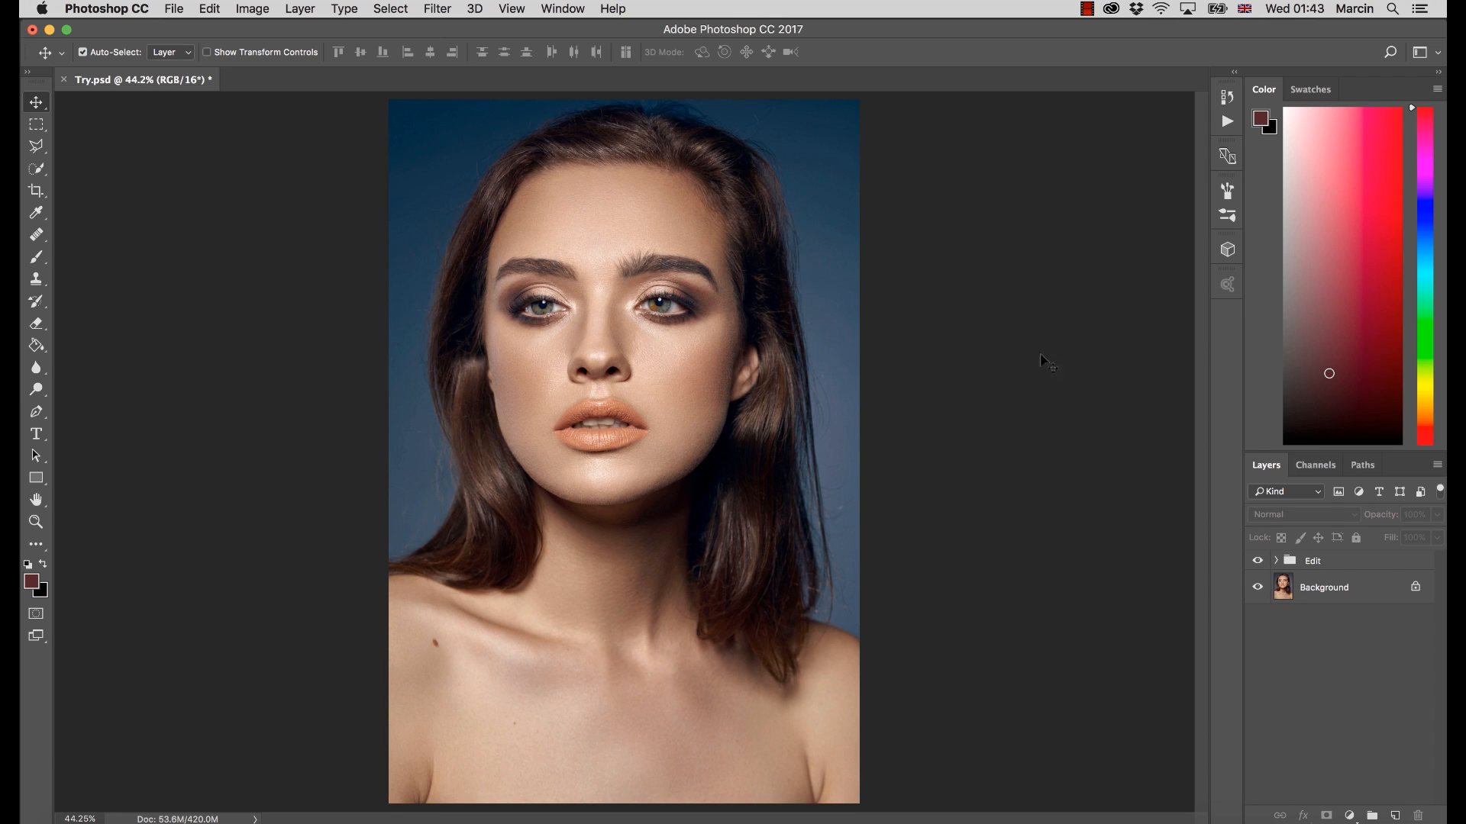
{"action": "left_click", "coordinate": [1274, 560]}
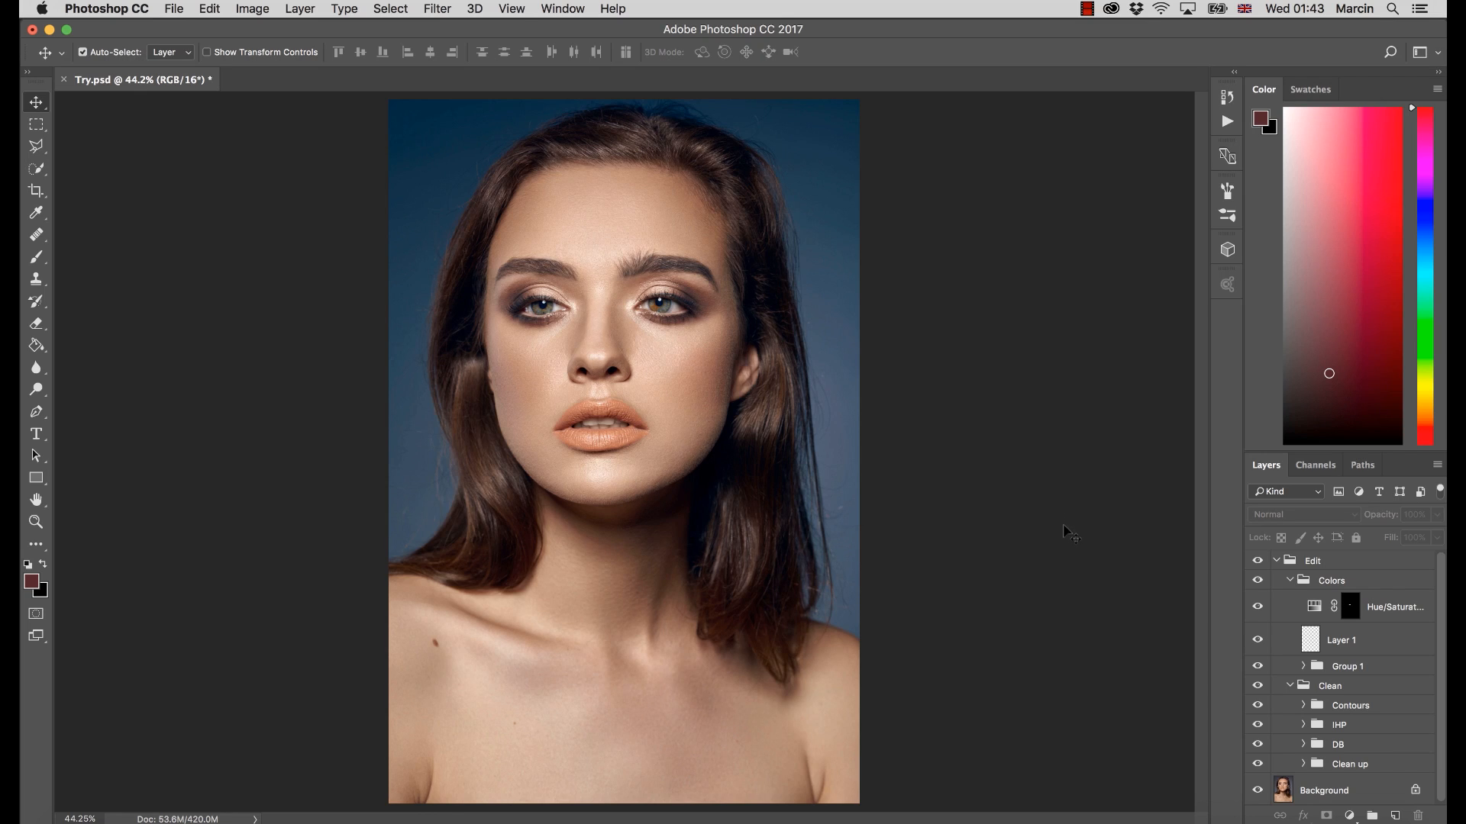
{"action": "left_click_drag", "start_coordinate": [1441, 612], "coordinate": [1442, 628]}
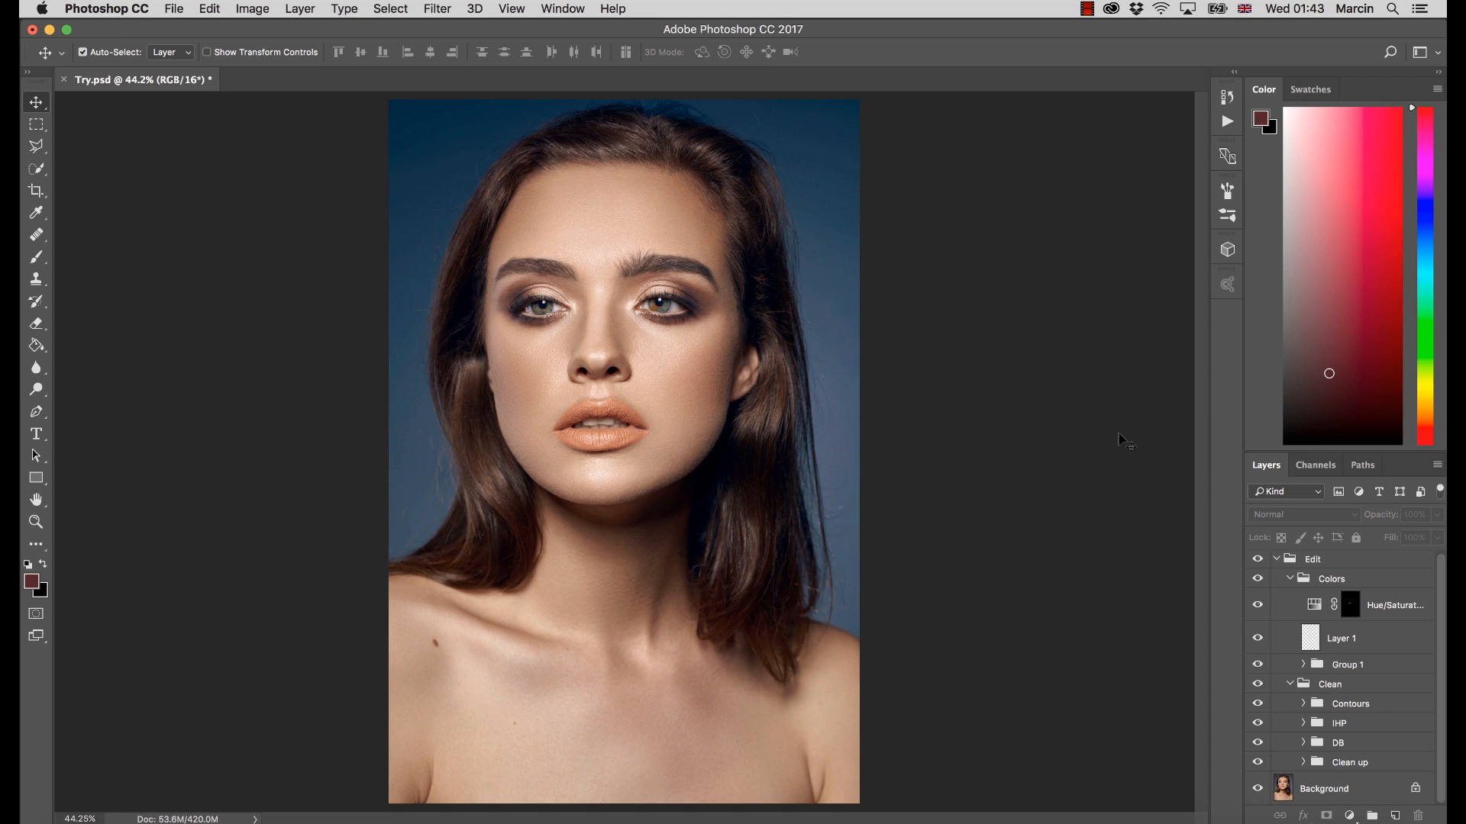
{"action": "left_click", "coordinate": [1261, 559]}
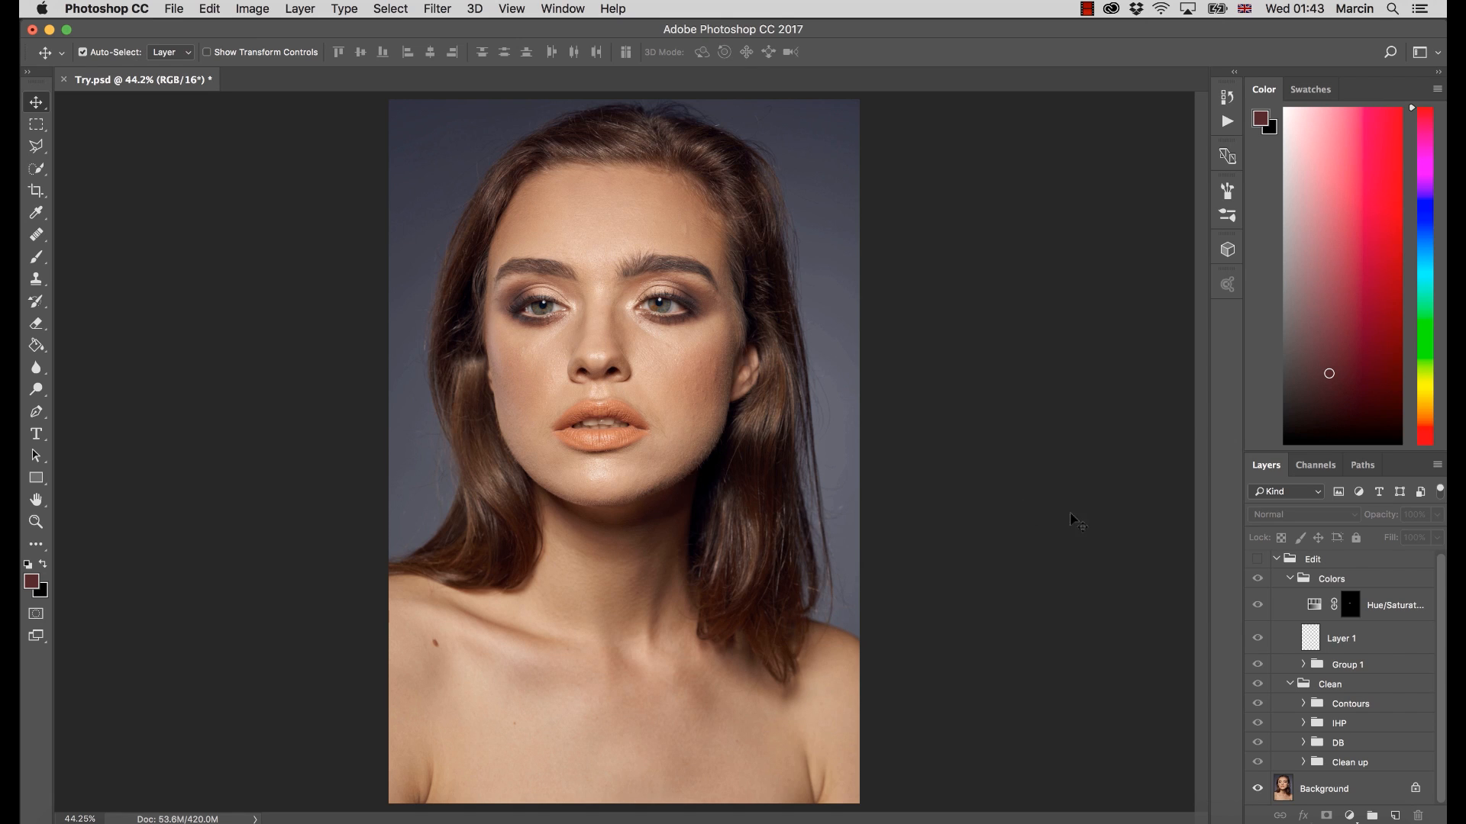
{"action": "left_click", "coordinate": [1258, 559]}
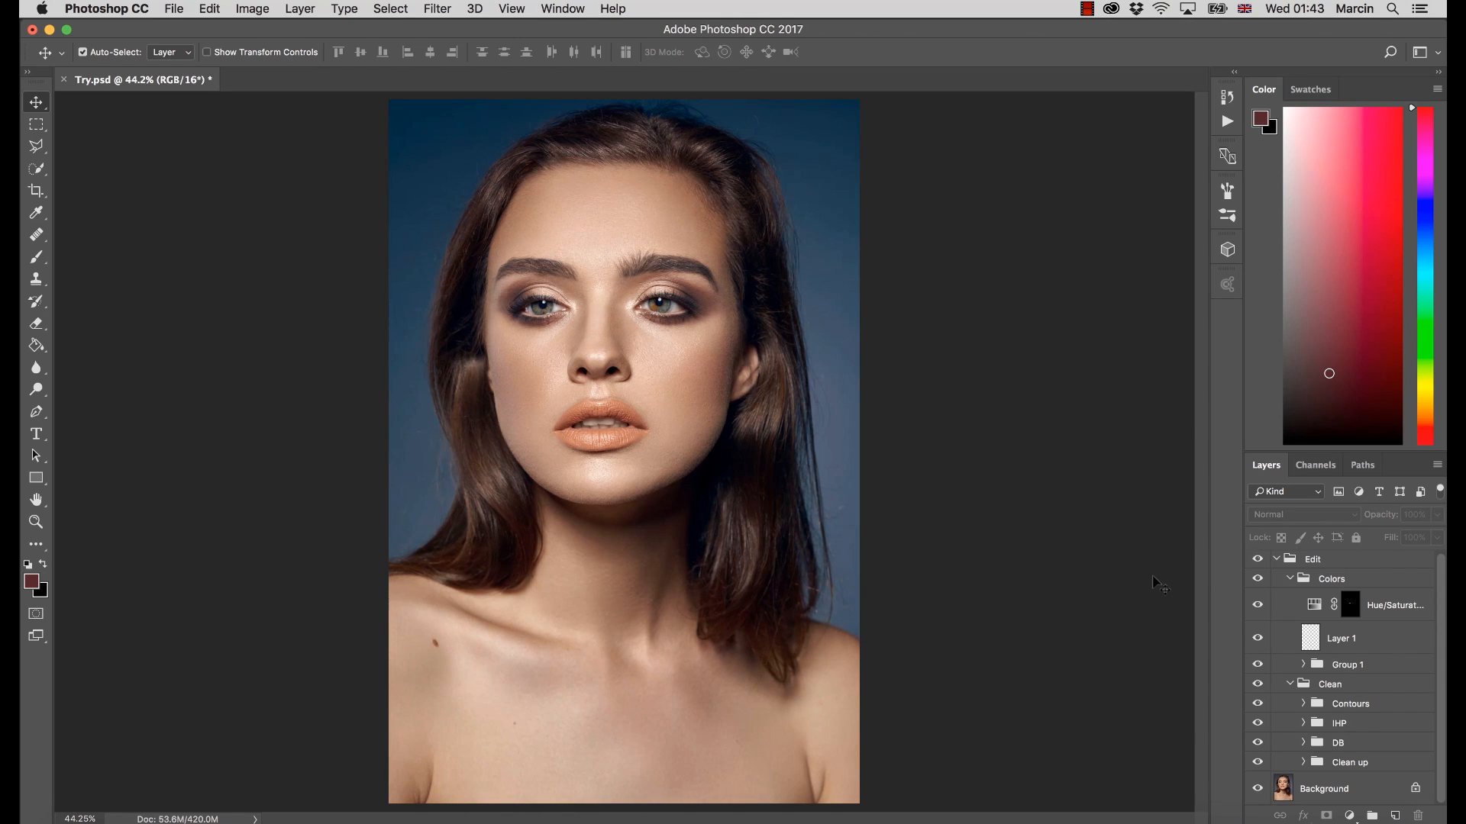
Hide the Edit group and add a new empty layer directly above the Background layer
{"action": "left_click", "coordinate": [1257, 559]}
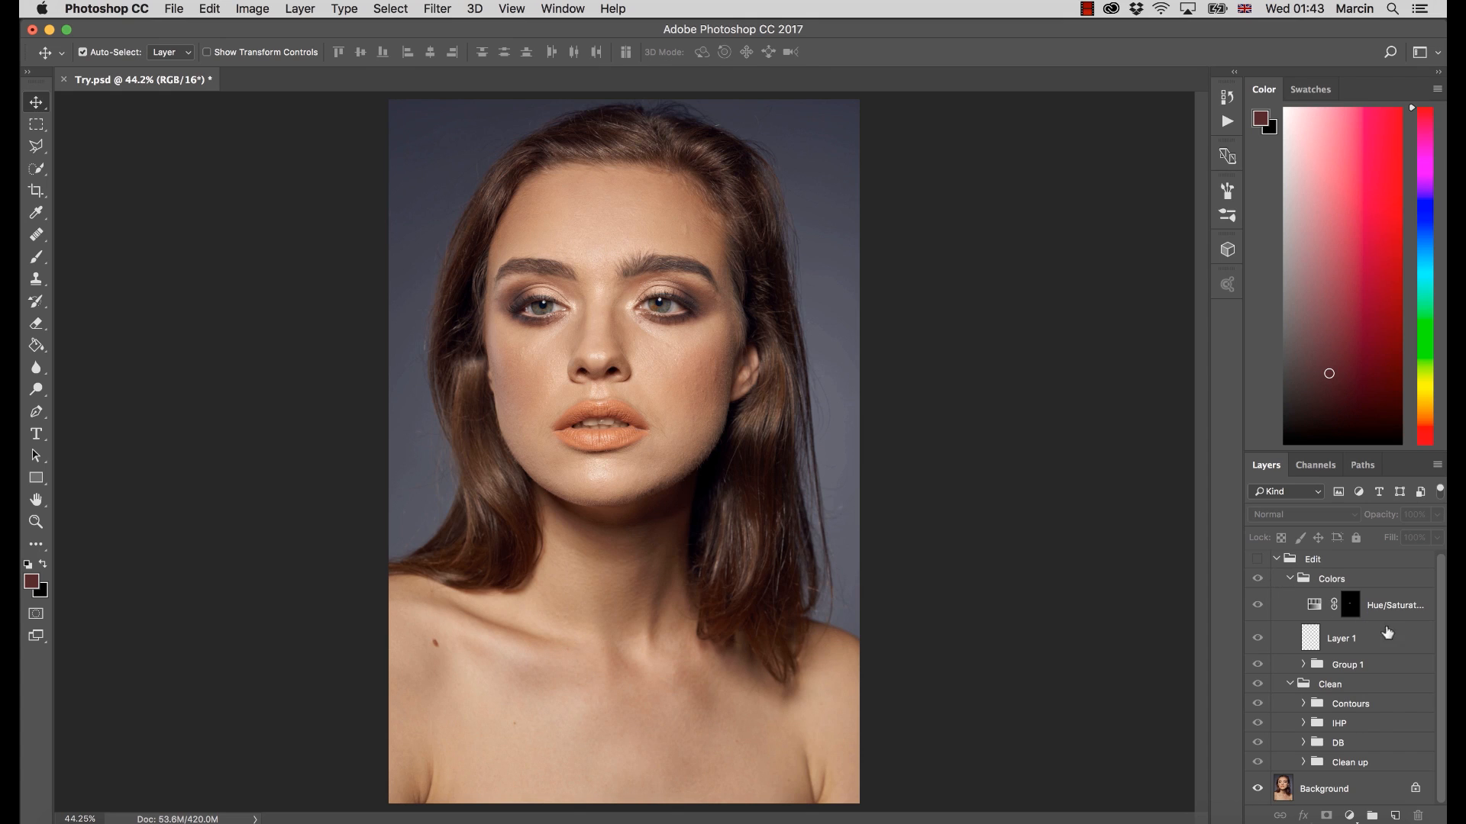
{"action": "left_click", "coordinate": [1365, 787]}
{"action": "left_click", "coordinate": [1395, 815]}
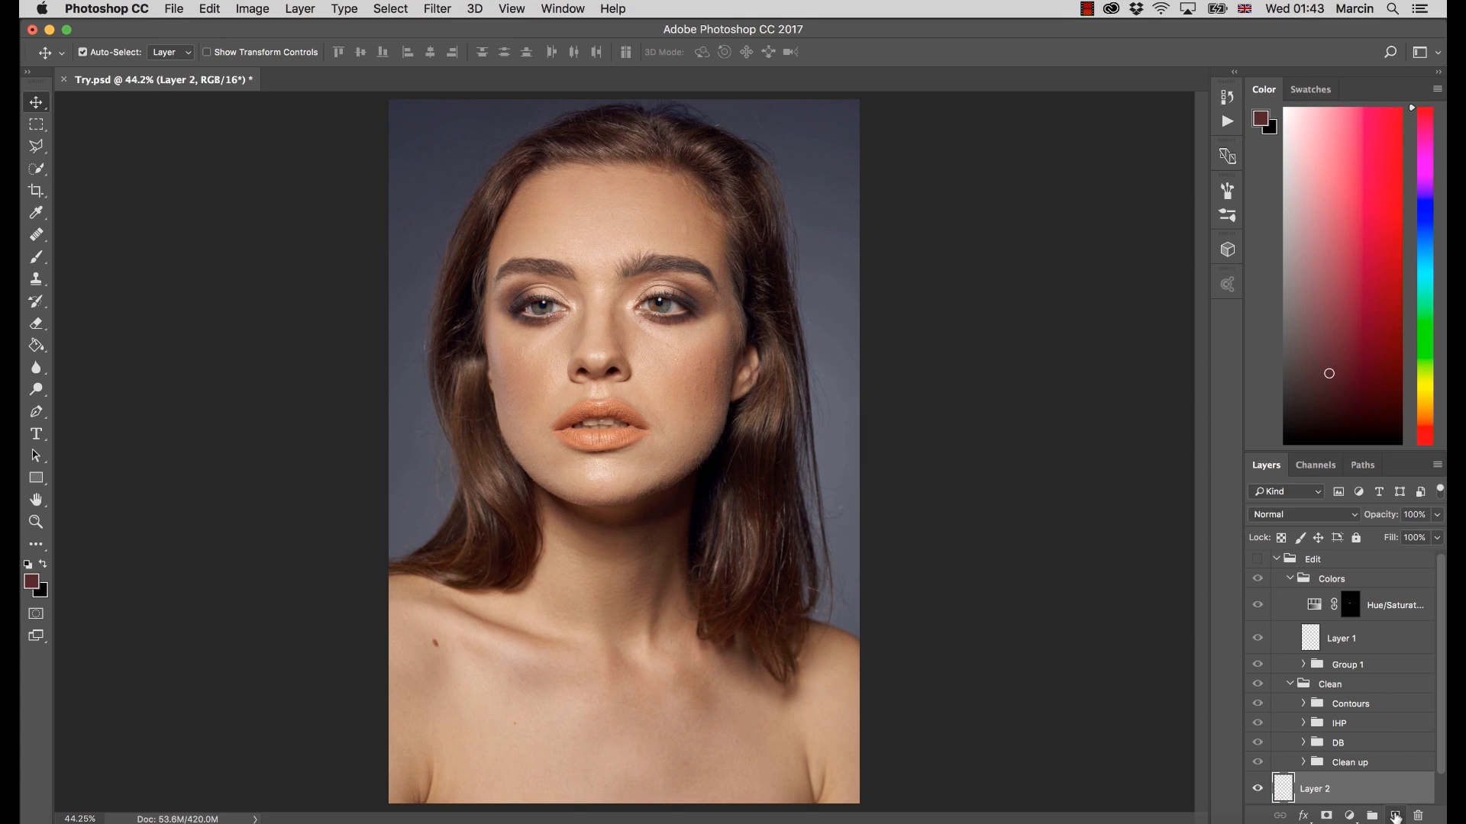
{"action": "scroll", "coordinate": [1424, 756], "scroll_direction": "down", "scroll_amount": 2}
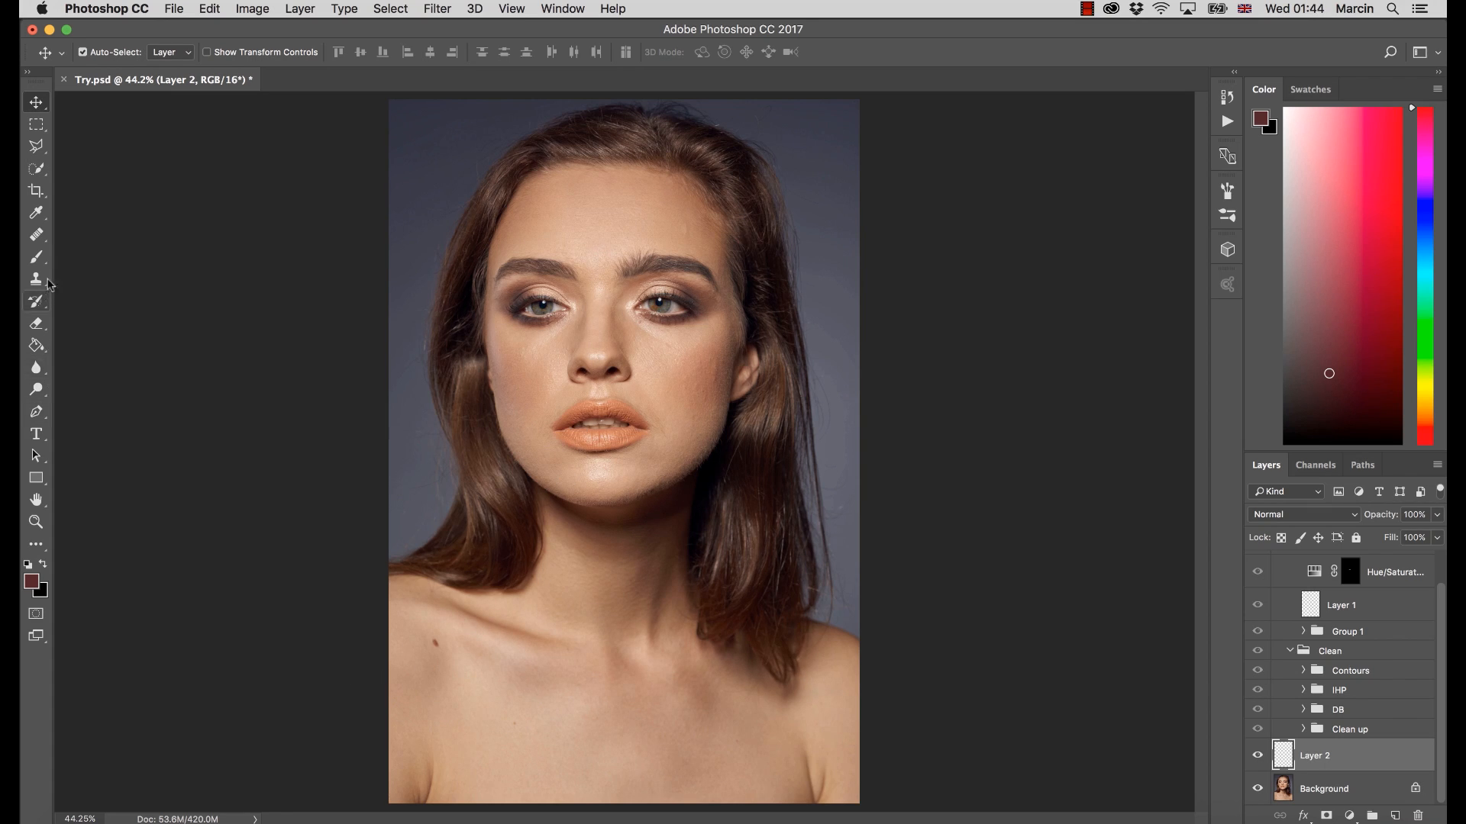
Sample the original skin tones on the forehead and chest to examine their values in the Color Picker, without applying a new color
{"action": "left_click", "coordinate": [35, 257]}
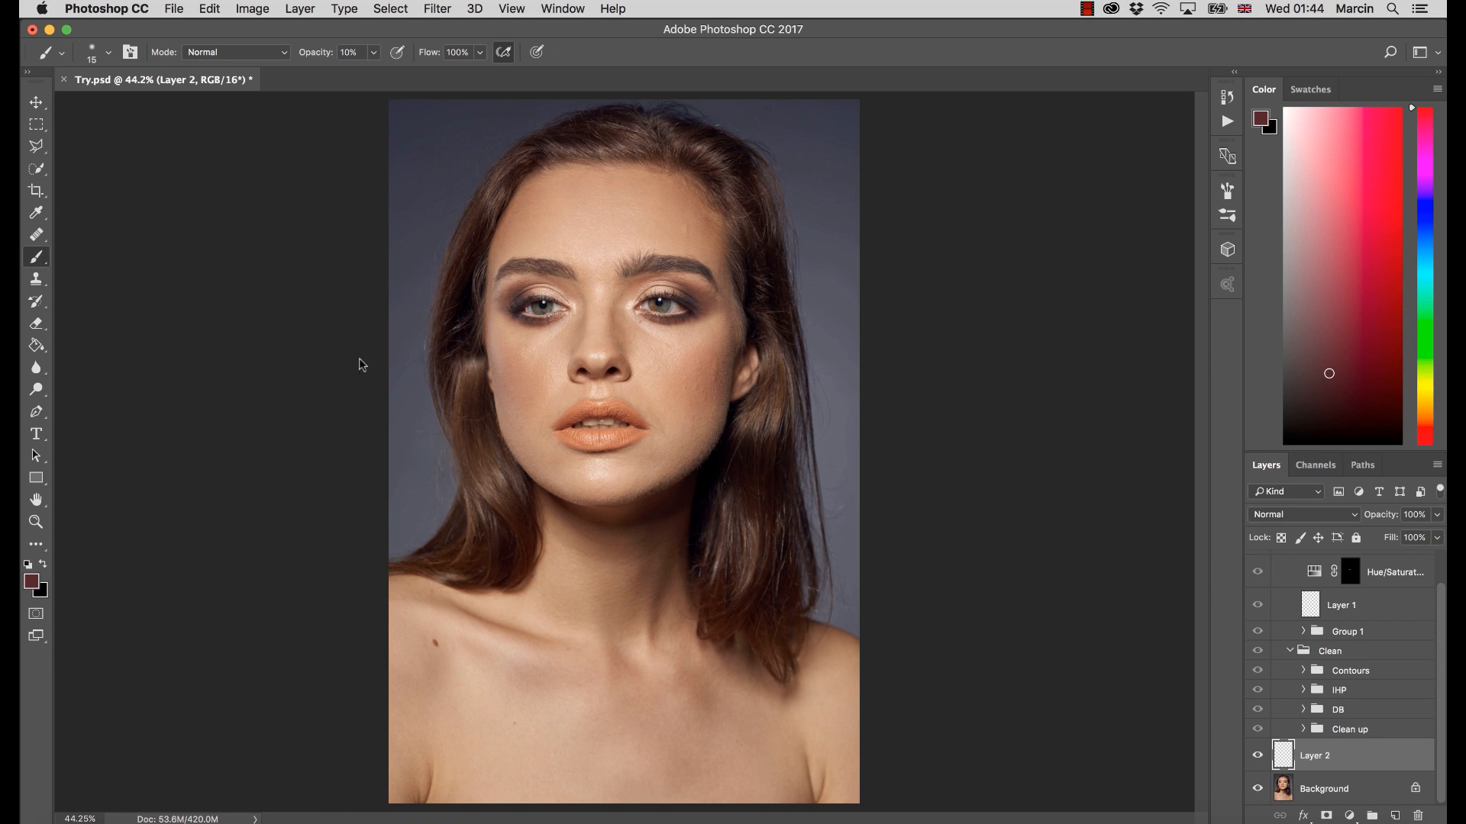
{"action": "left_click", "coordinate": [622, 203], "text": "alt"}
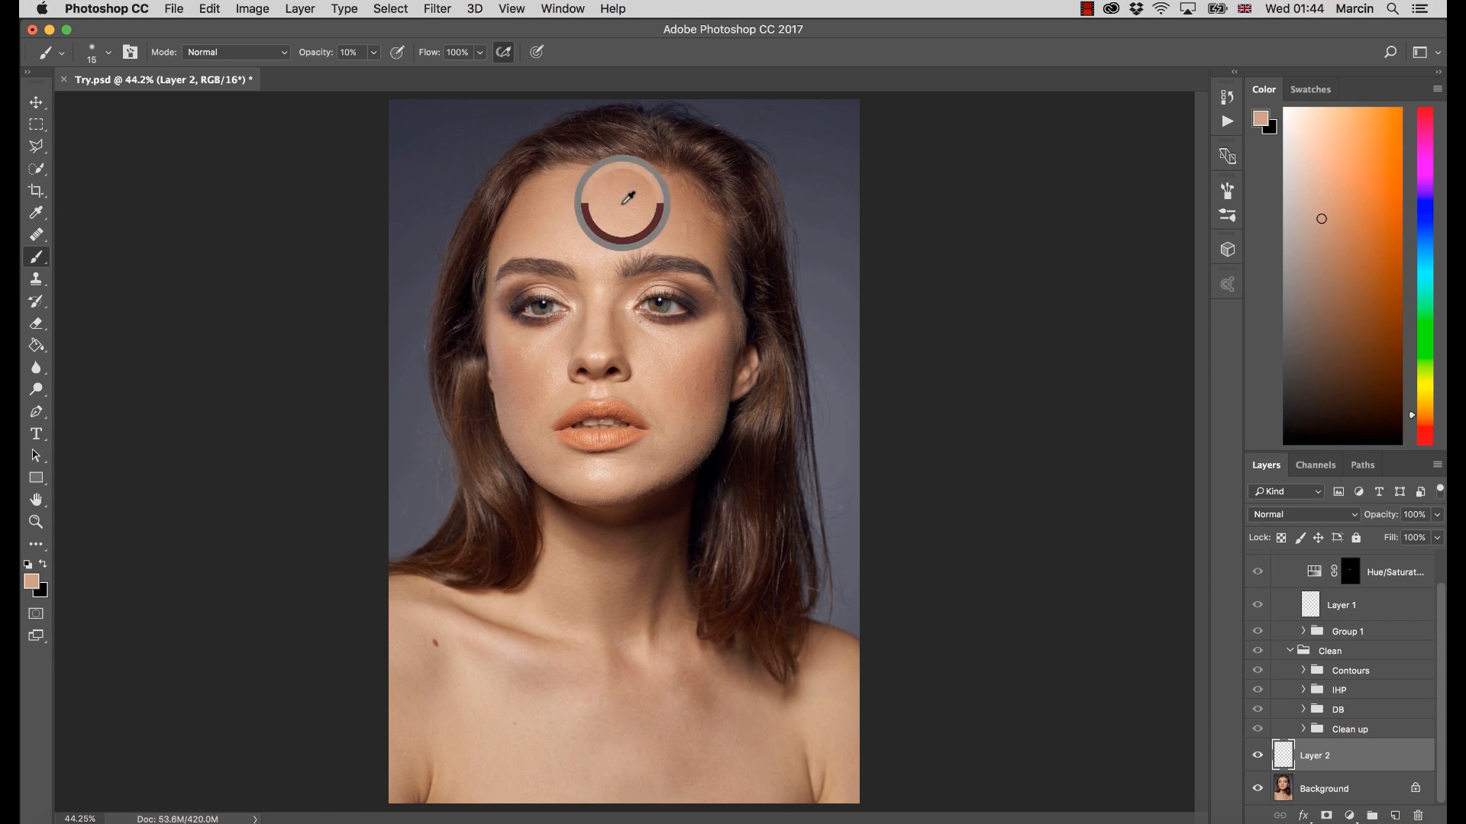
{"action": "left_click", "coordinate": [32, 582]}
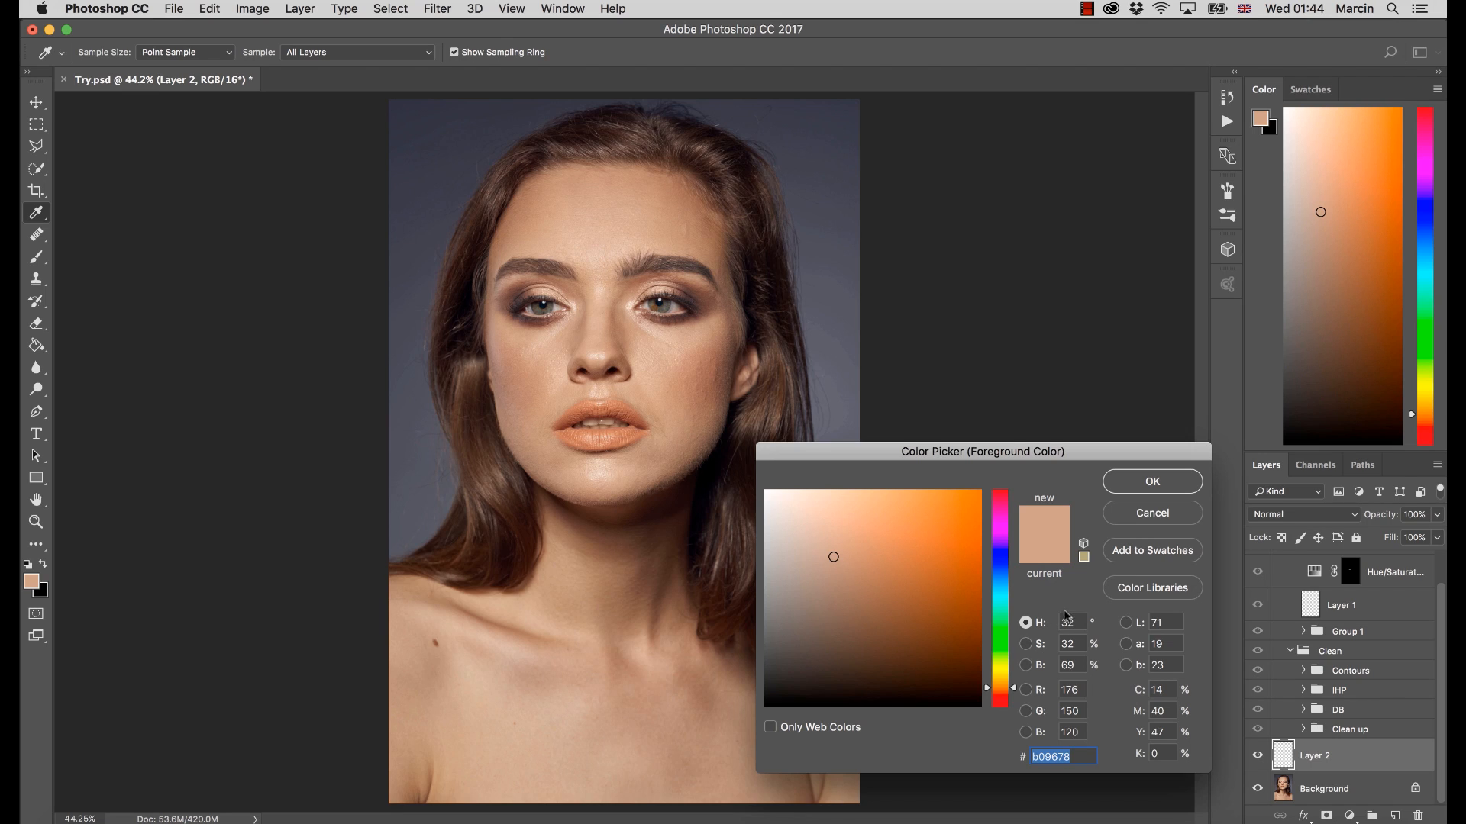
{"action": "left_click", "coordinate": [668, 214]}
{"action": "left_click", "coordinate": [517, 702]}
{"action": "left_click", "coordinate": [641, 736]}
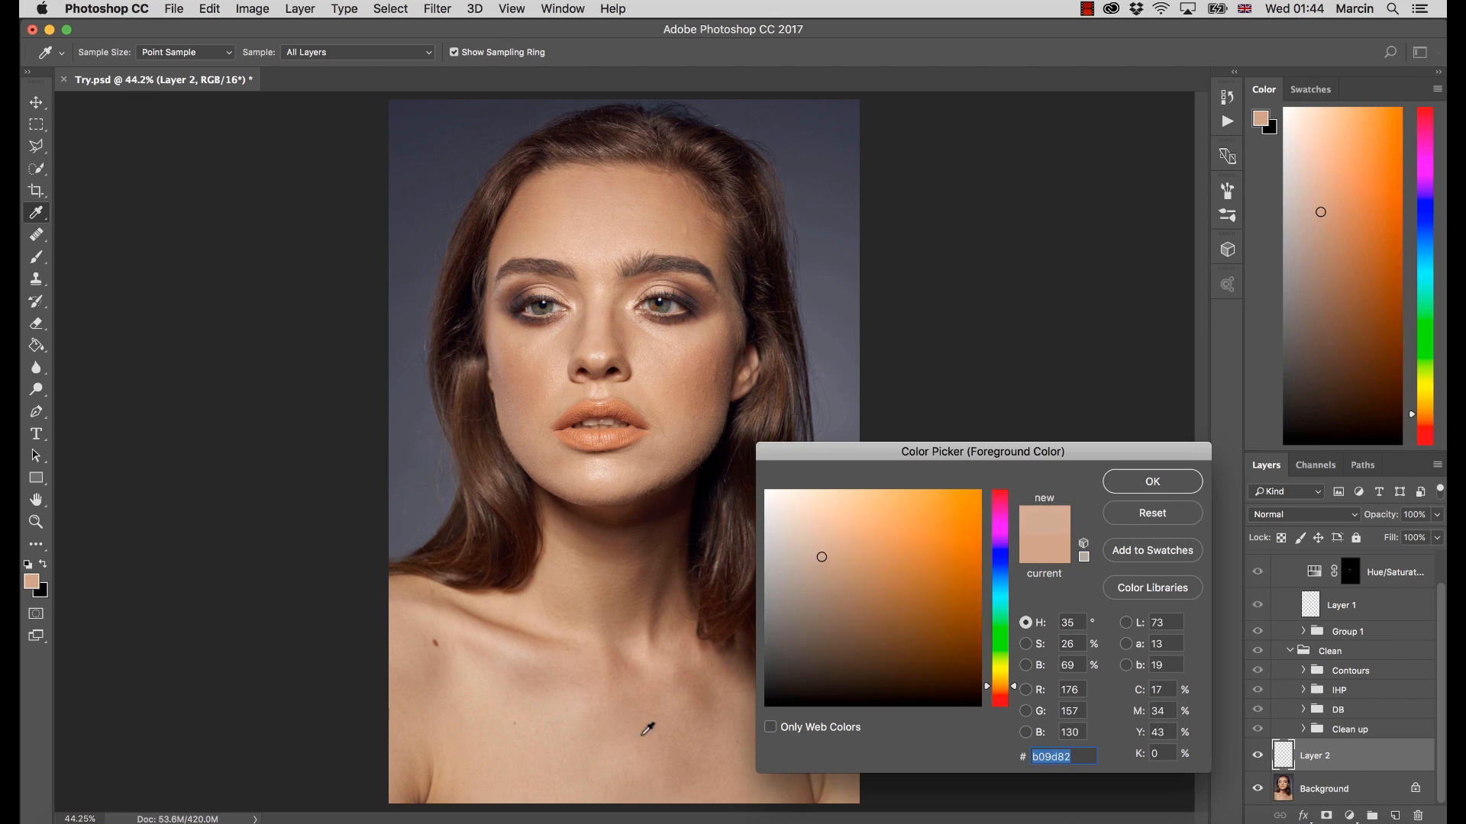
{"action": "left_click", "coordinate": [638, 681]}
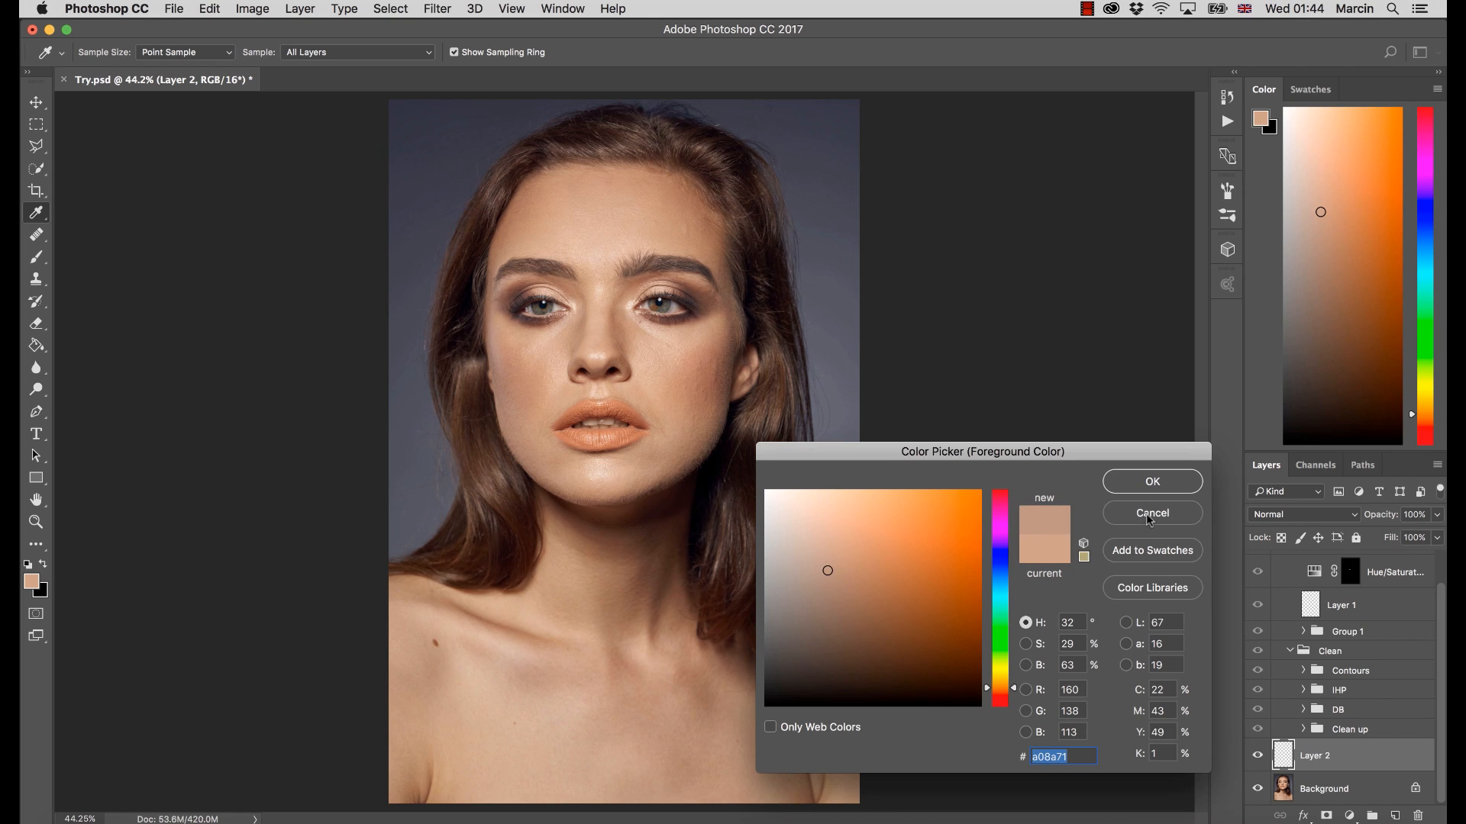
{"action": "left_click", "coordinate": [1149, 527]}
{"action": "key", "text": "b"}
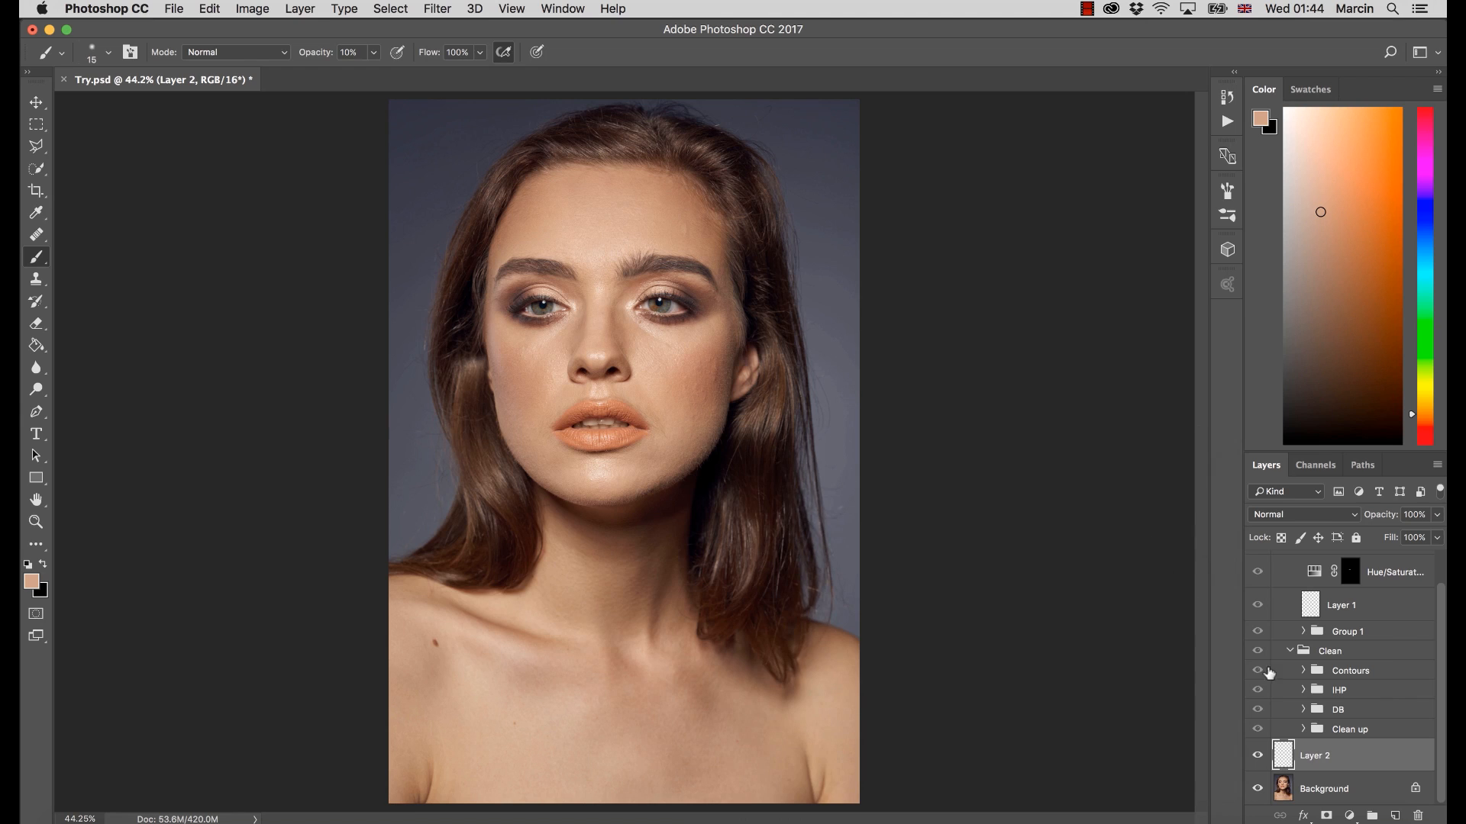
Move Layer 2 above the Edit group and sample the original backdrop around the head in the Color Picker, accepting #2c2b36
{"action": "left_click_drag", "start_coordinate": [1357, 756], "coordinate": [1316, 553]}
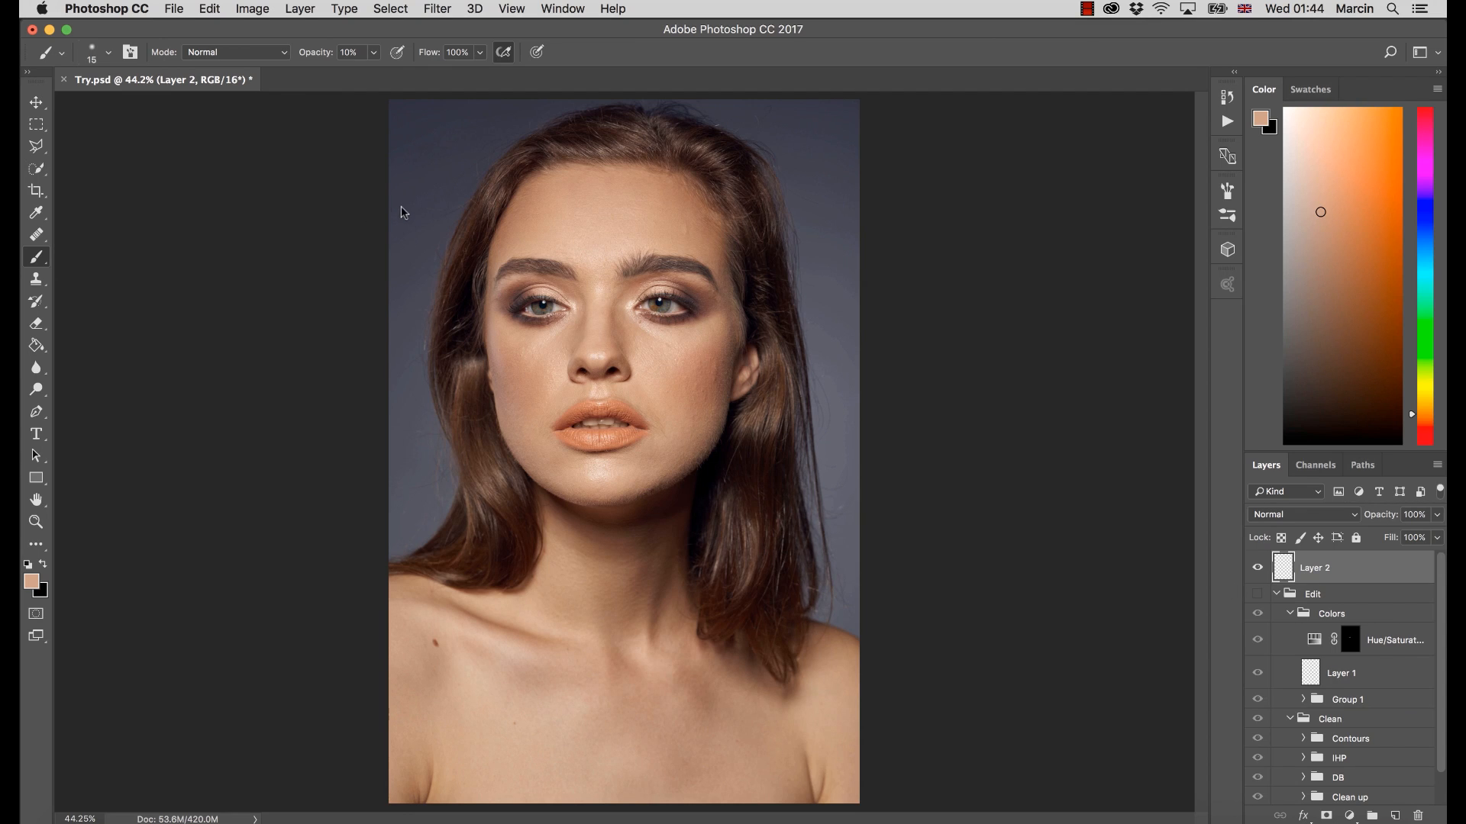
{"action": "left_click", "coordinate": [432, 136], "text": "alt"}
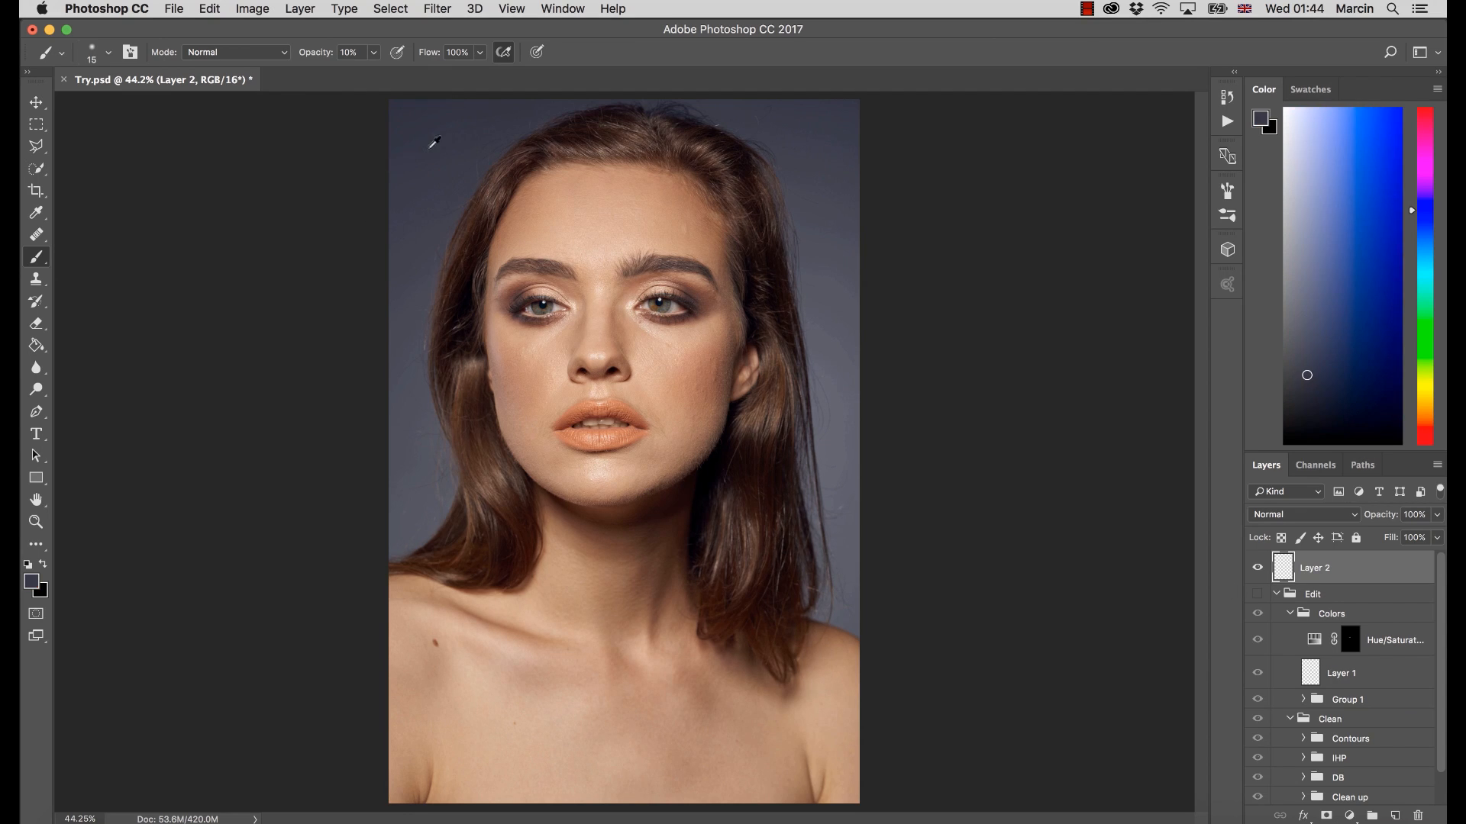
{"action": "left_click", "coordinate": [31, 581]}
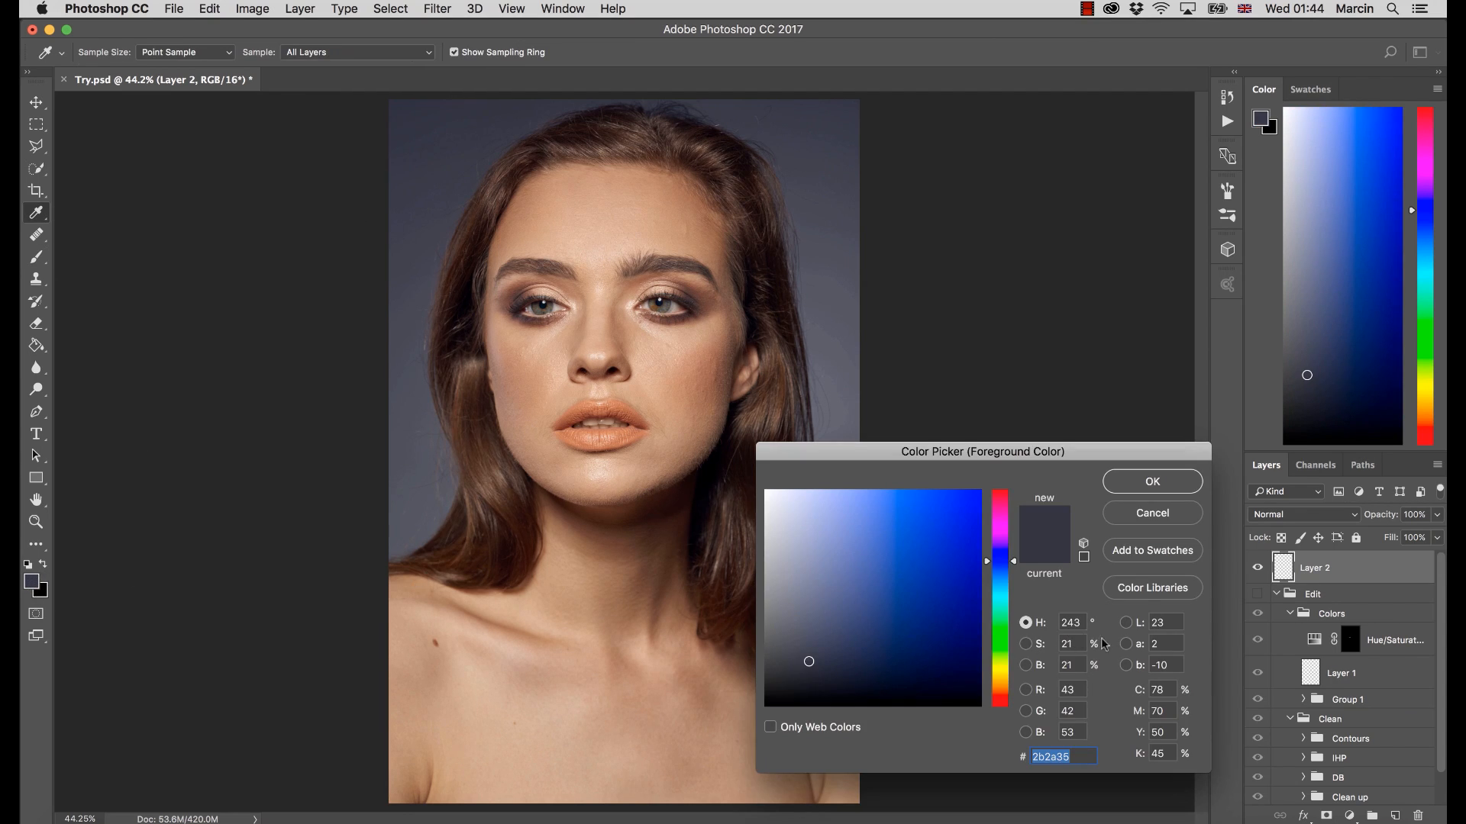
{"action": "left_click", "coordinate": [455, 126]}
{"action": "left_click", "coordinate": [816, 141]}
{"action": "left_click", "coordinate": [824, 181]}
{"action": "left_click", "coordinate": [834, 231]}
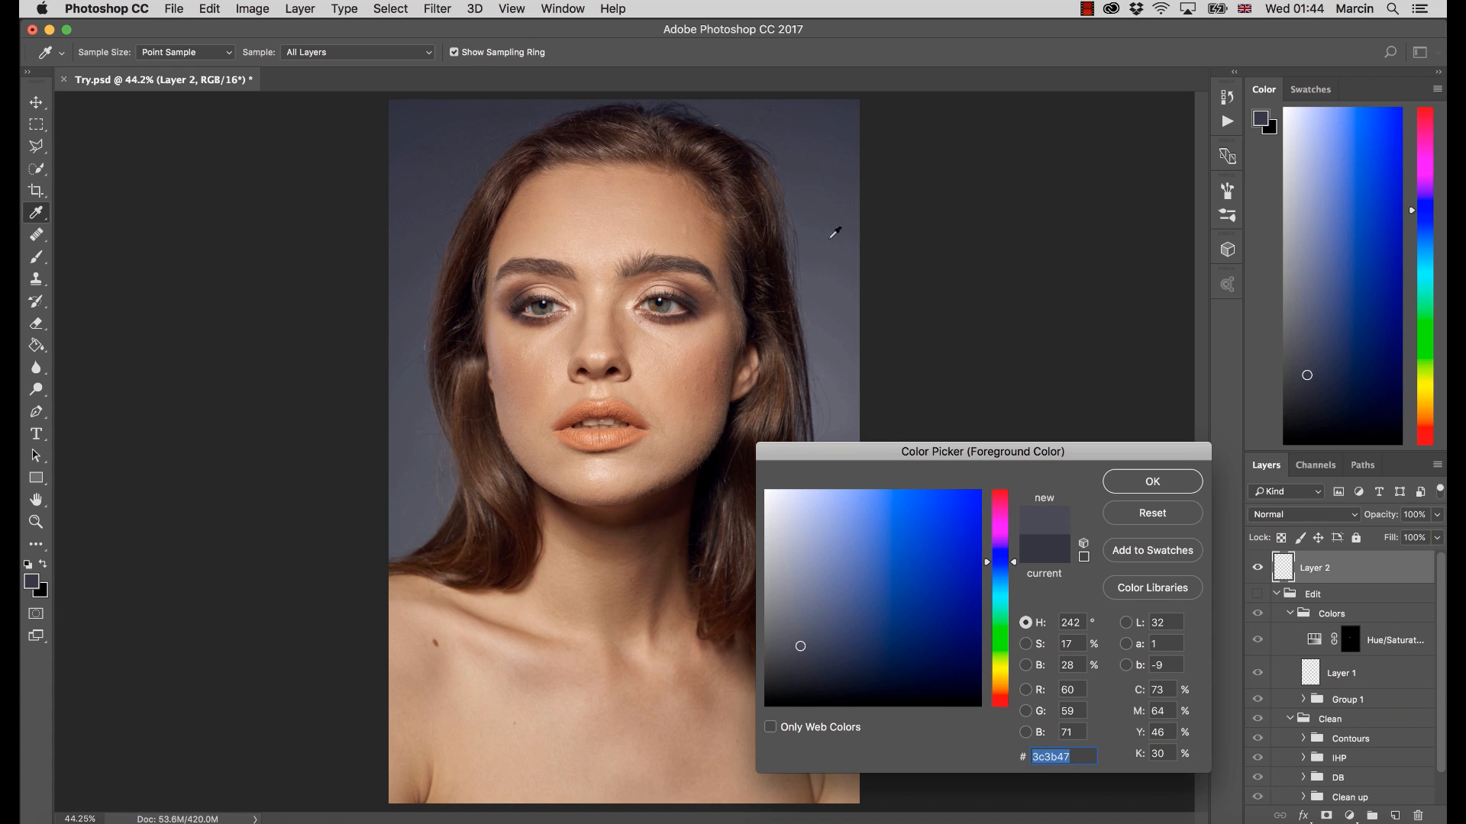
{"action": "left_click", "coordinate": [844, 293]}
{"action": "left_click", "coordinate": [413, 328], "text": "alt"}
{"action": "left_click", "coordinate": [411, 242], "text": "alt"}
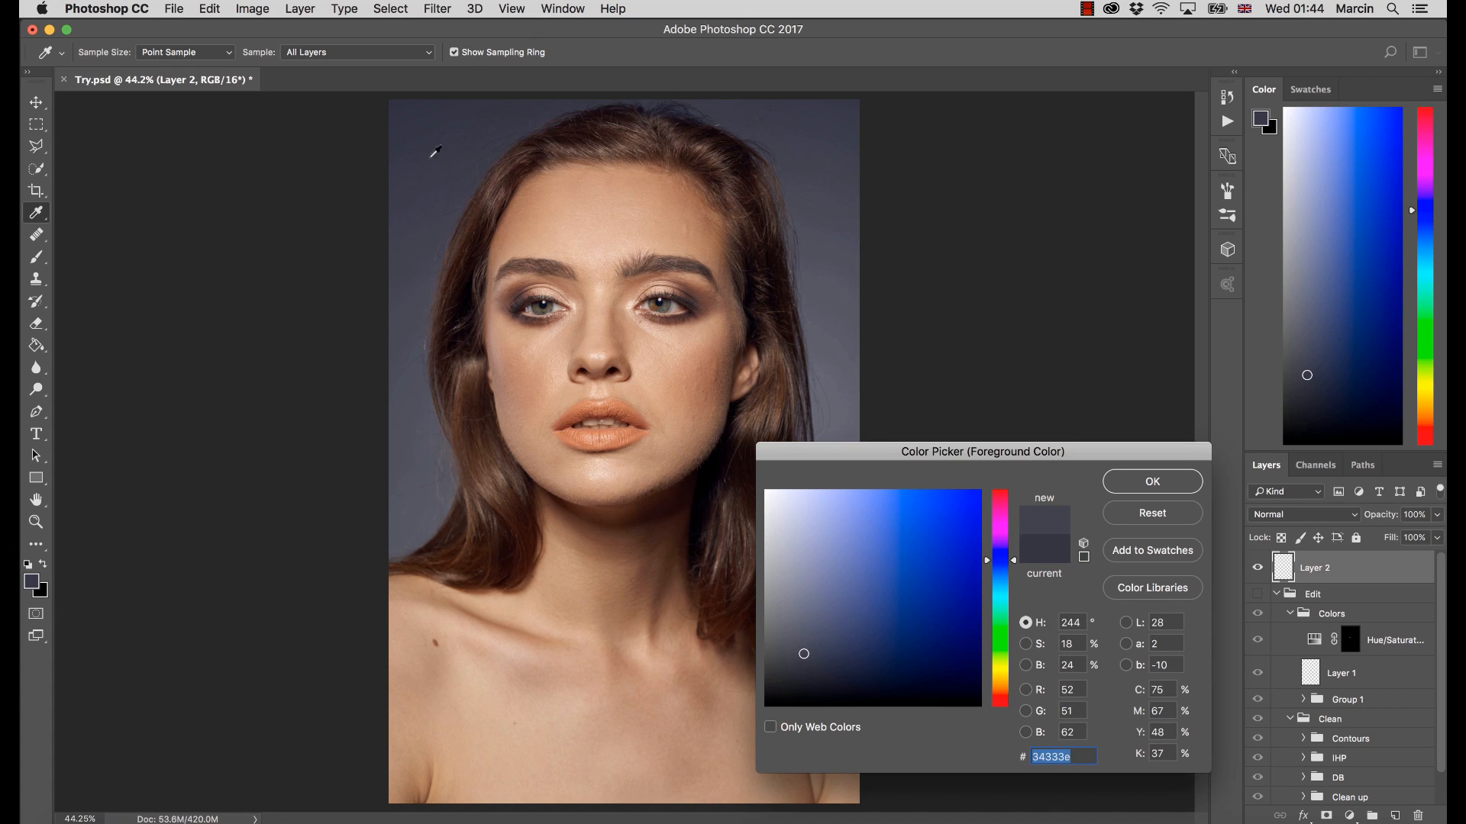
{"action": "left_click", "coordinate": [429, 156], "text": "alt"}
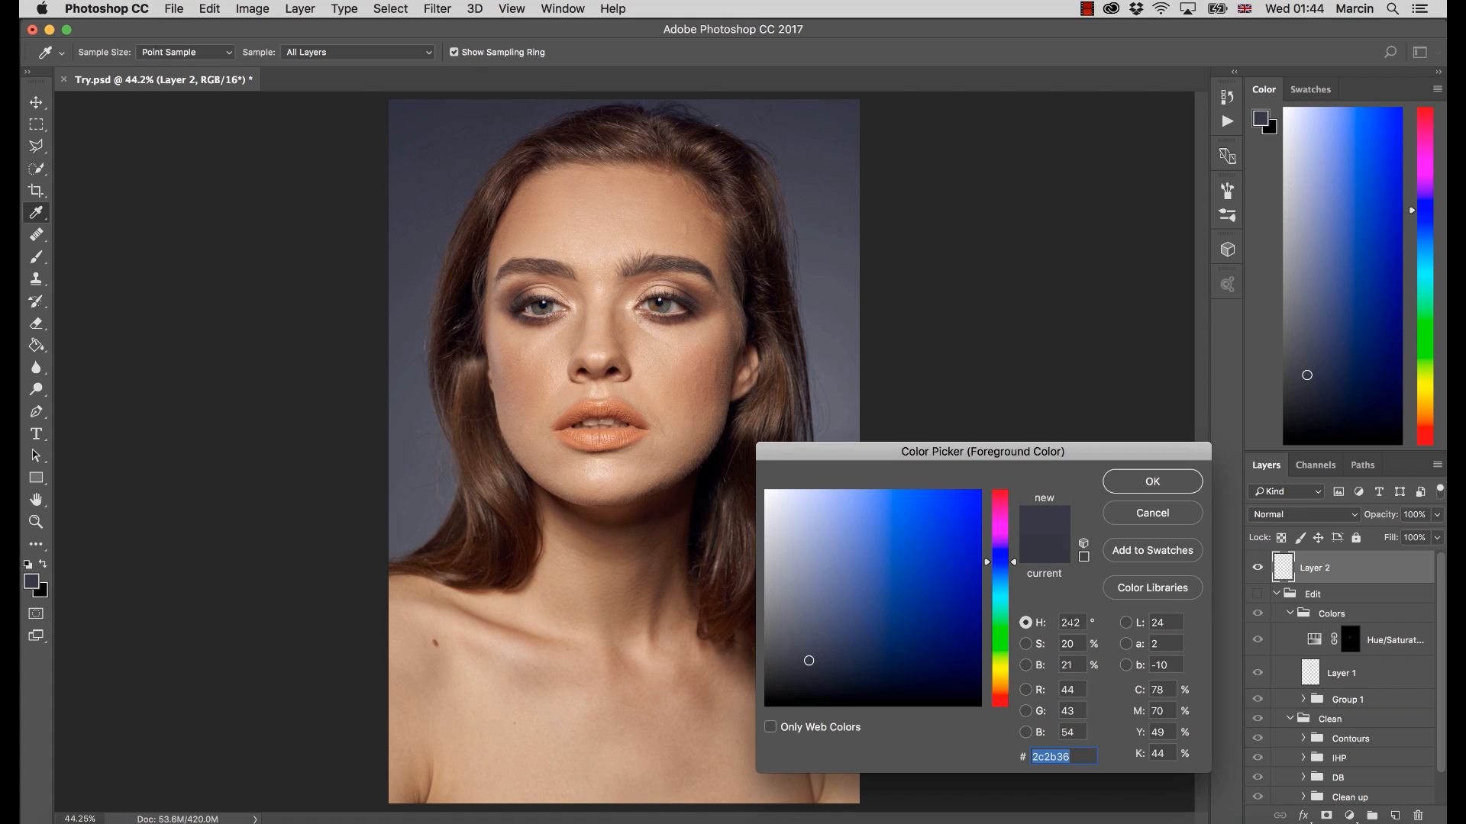
{"action": "left_click", "coordinate": [1125, 484]}
Show the Edit group and sample the retouched forehead skin to examine its color values in the Color Picker
{"action": "left_click", "coordinate": [1257, 593]}
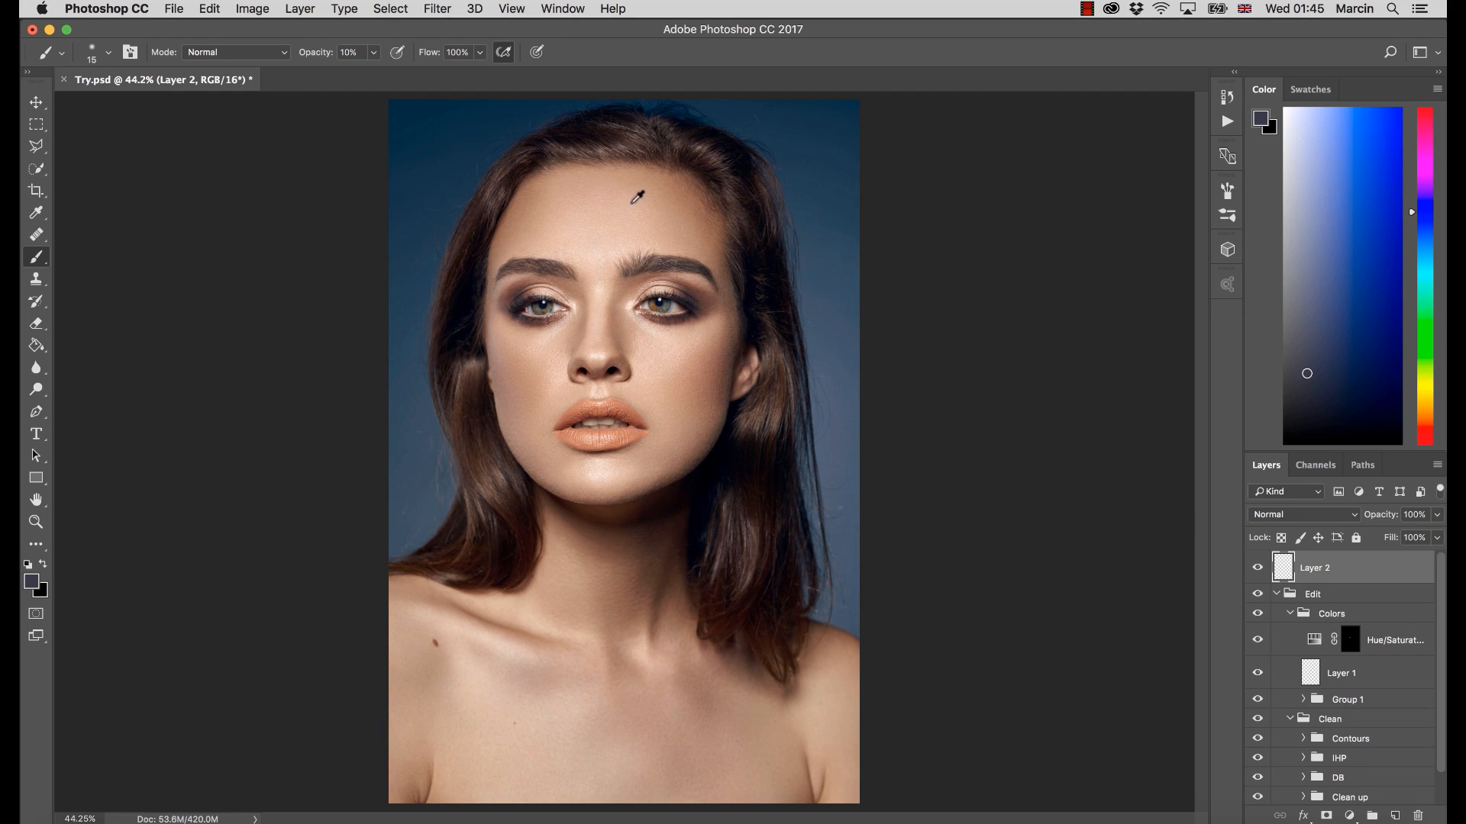
{"action": "left_click", "coordinate": [590, 226], "text": "alt"}
{"action": "left_click", "coordinate": [31, 582]}
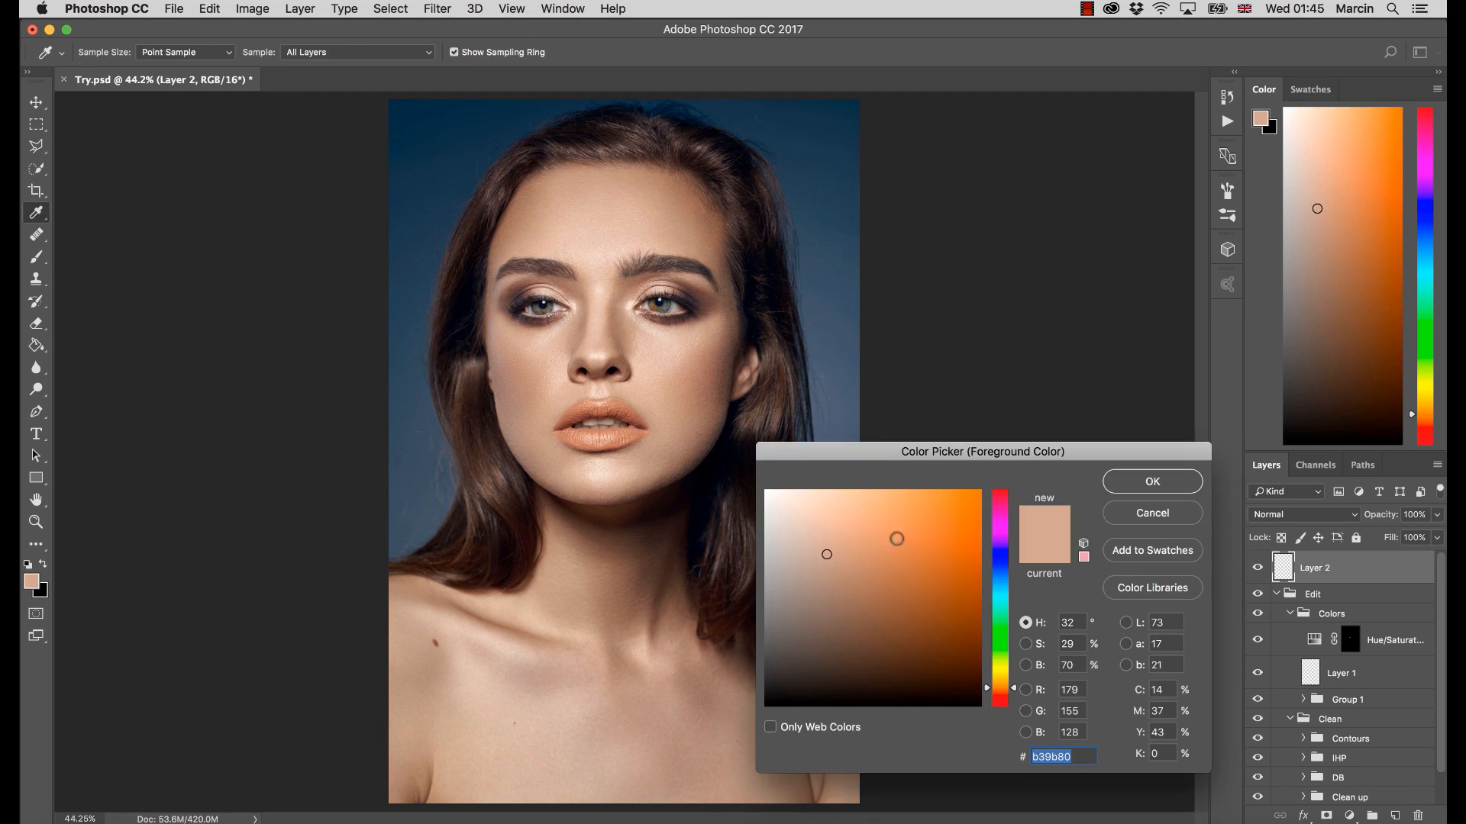
{"action": "left_click", "coordinate": [1119, 515]}
{"action": "key", "text": "b"}
Sample the retouched blue backdrop on both sides of the head to examine its color values, cancelling the Color Picker
{"action": "left_click", "coordinate": [429, 145], "text": "alt"}
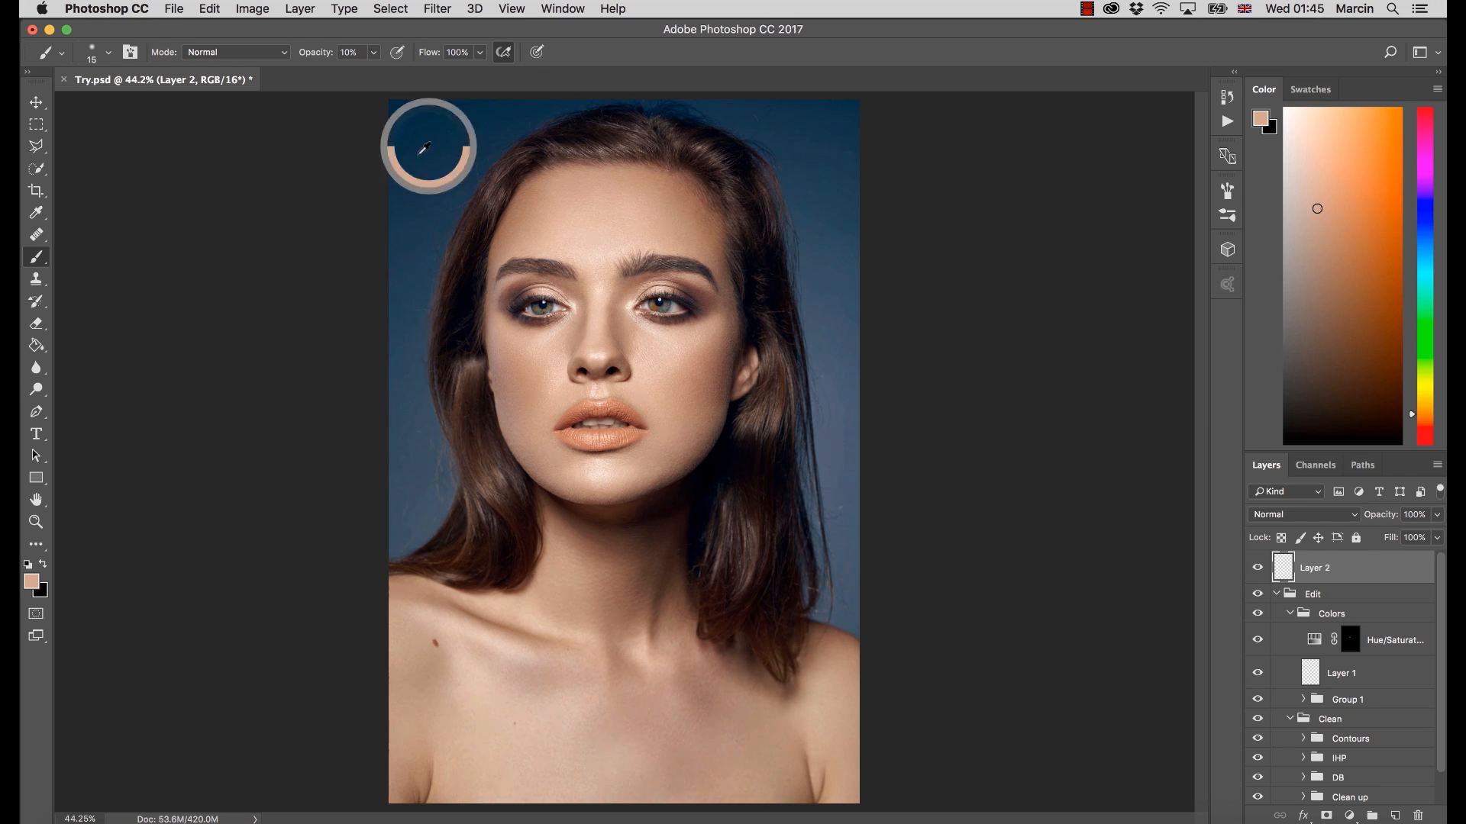
{"action": "left_click", "coordinate": [32, 581]}
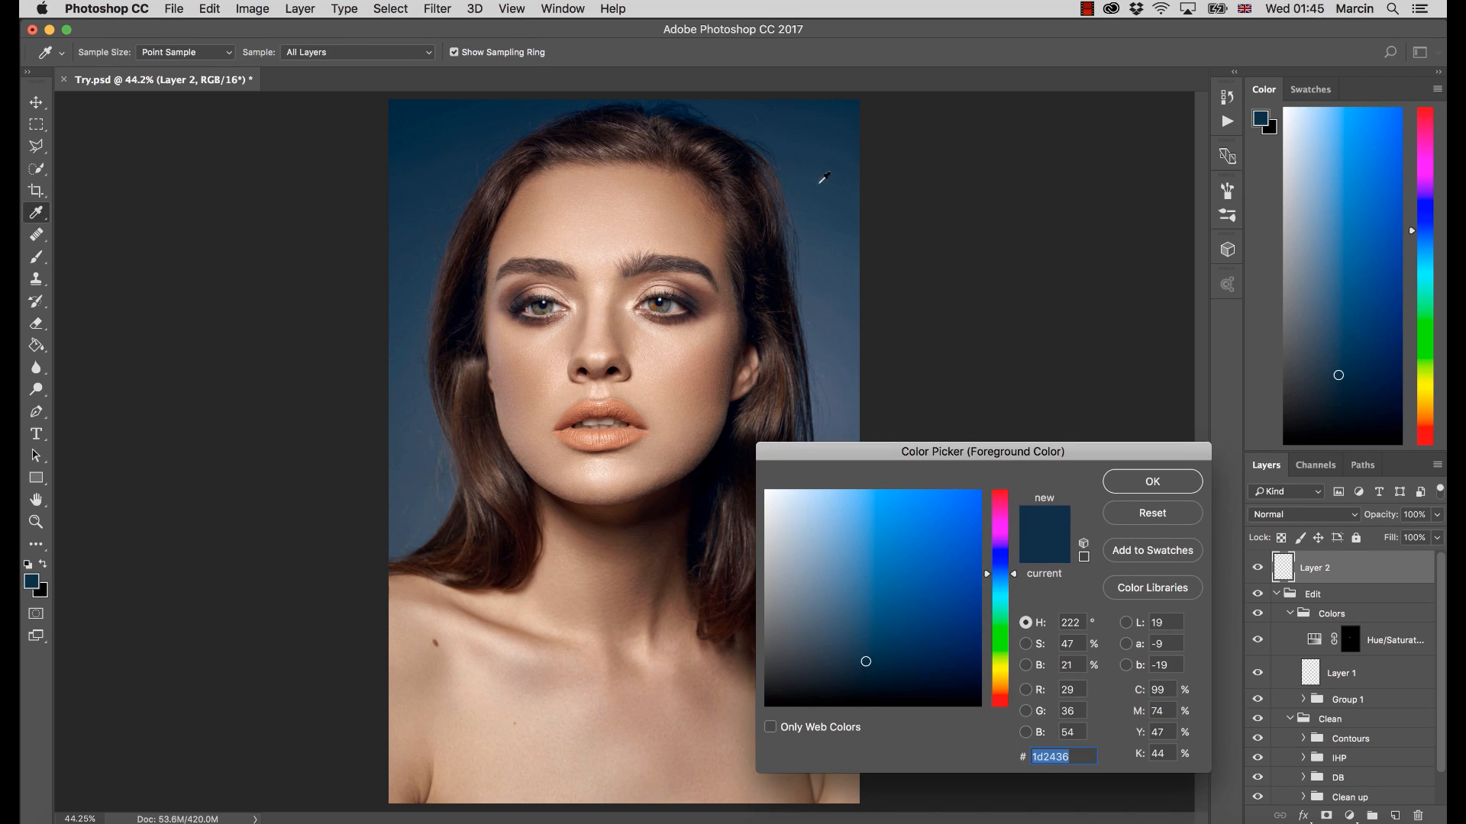
{"action": "left_click", "coordinate": [852, 280]}
{"action": "left_click", "coordinate": [851, 281]}
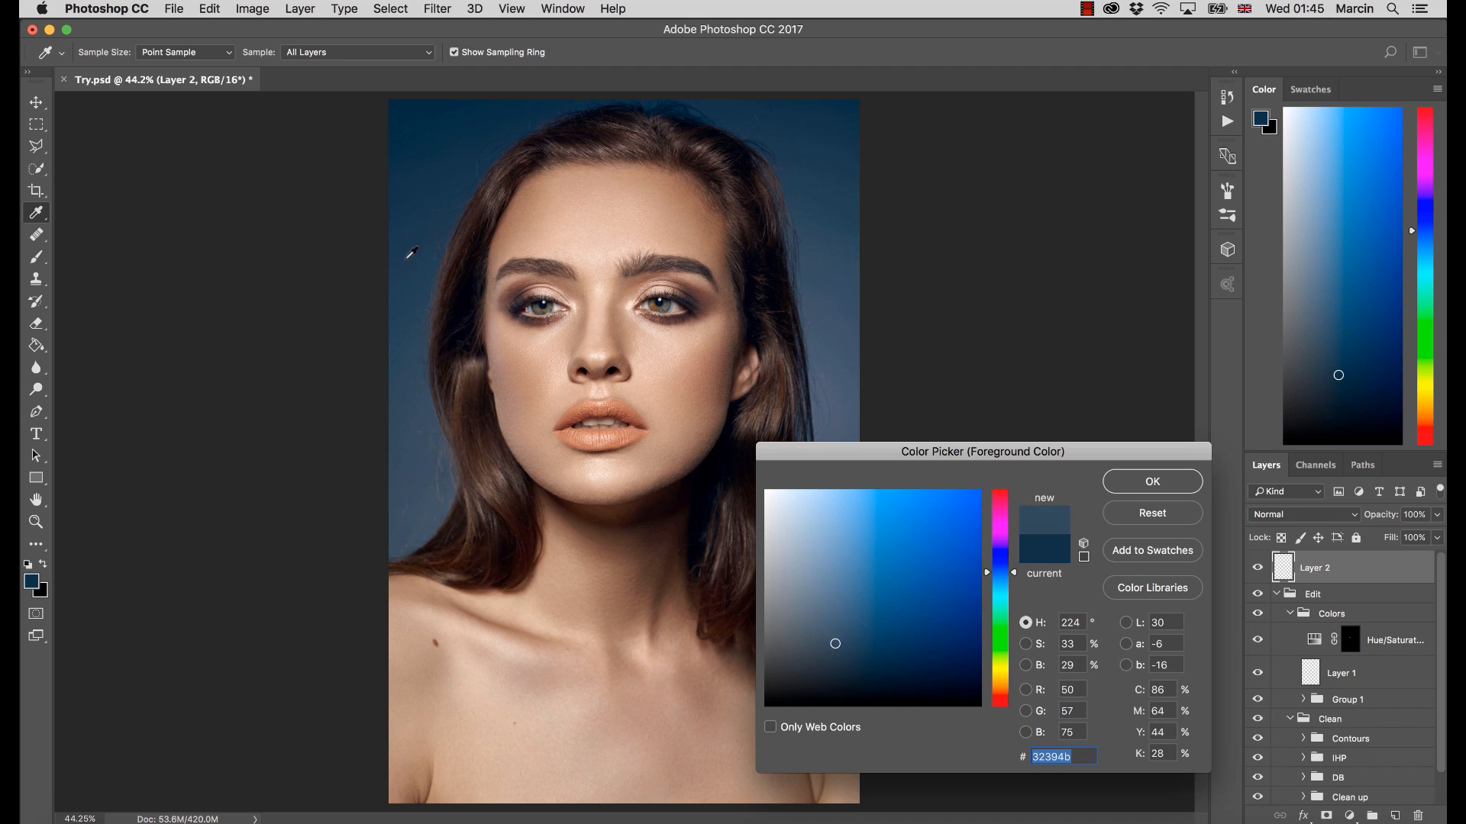
{"action": "left_click", "coordinate": [408, 256]}
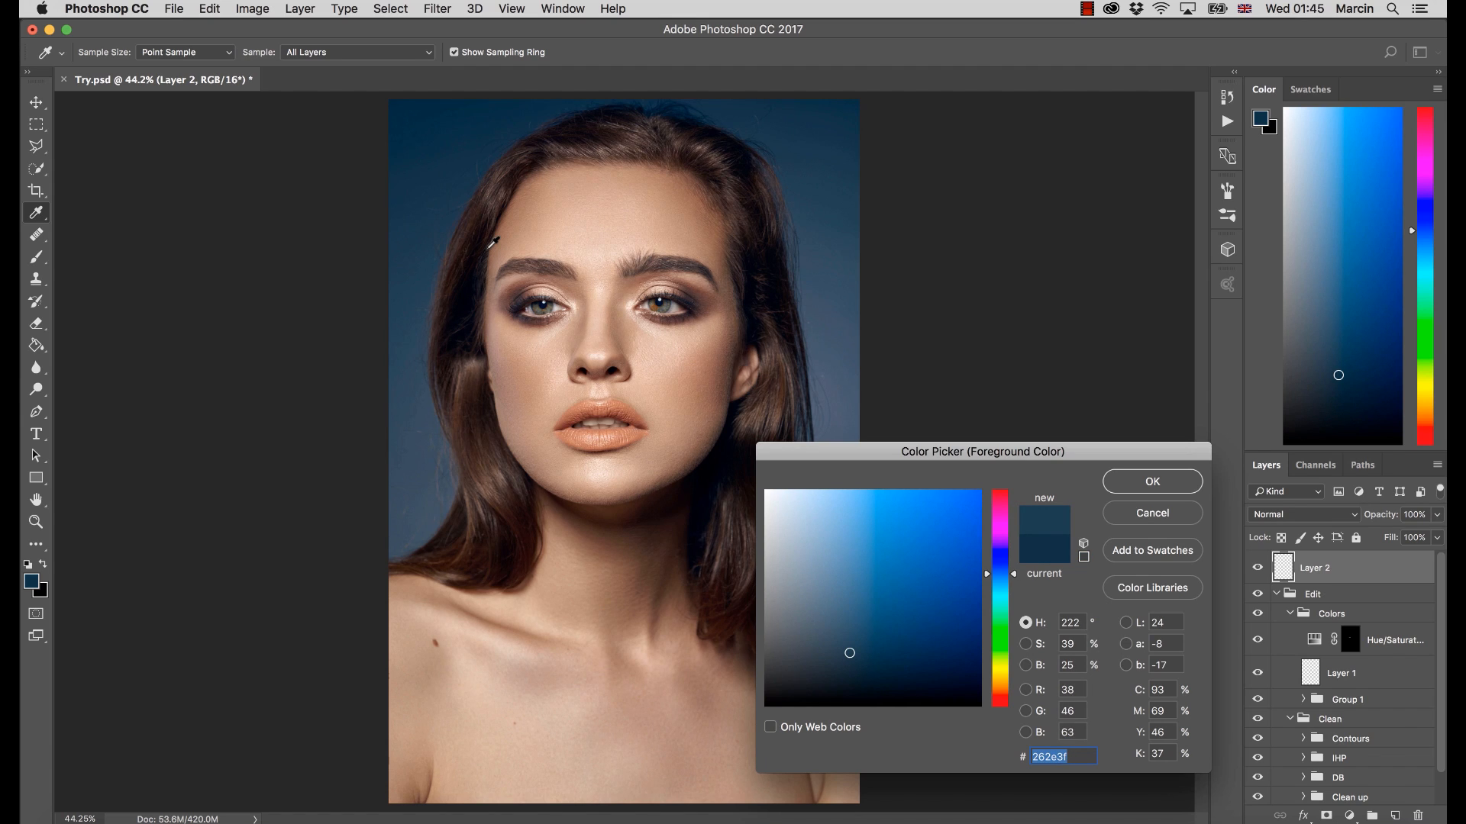
{"action": "left_click", "coordinate": [1139, 510]}
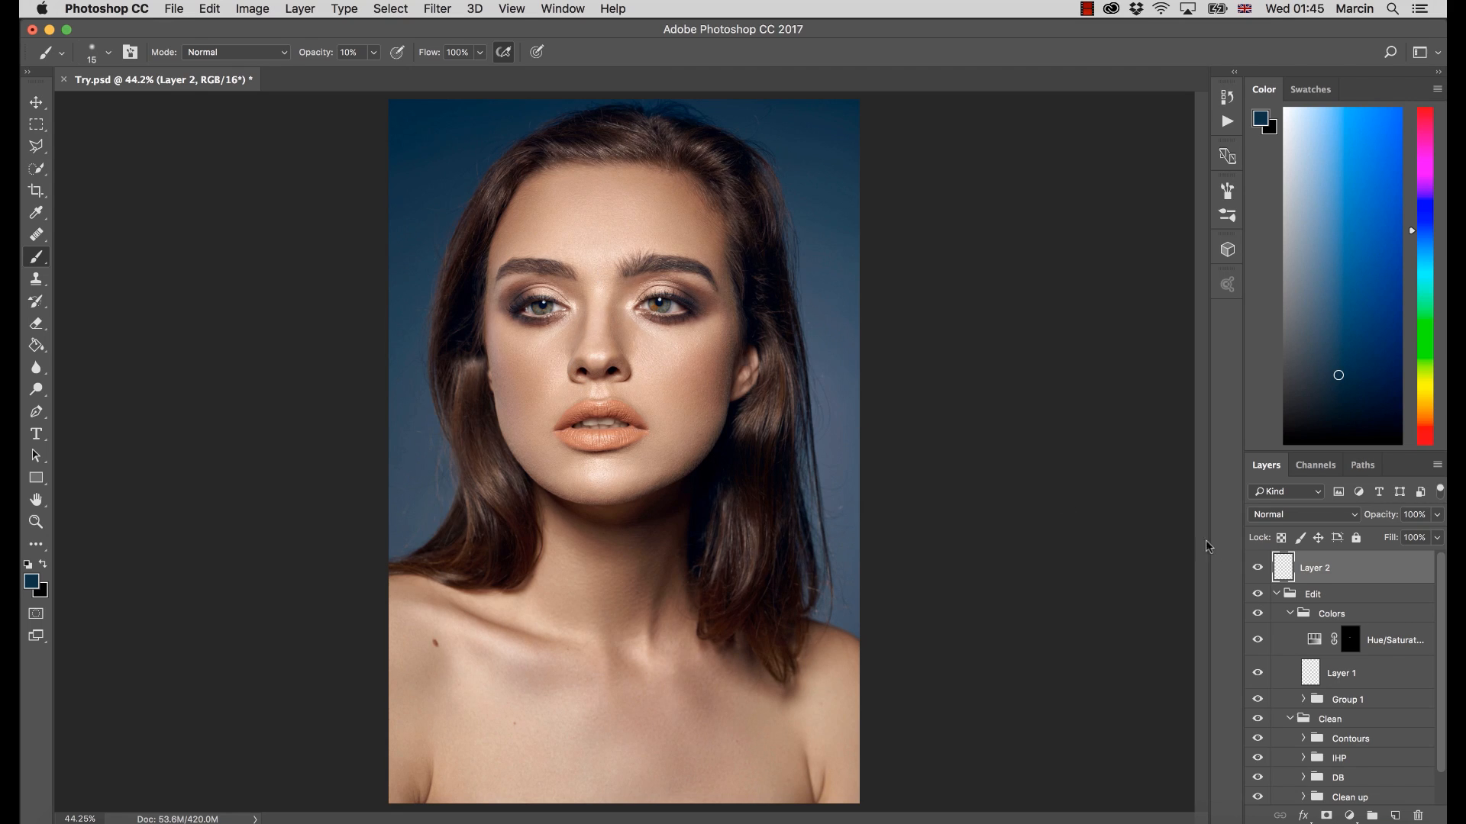
Hide the Colors, Contours, IHP and DB groups, keeping only the Clean up group visible within Edit
{"action": "left_click", "coordinate": [1257, 616]}
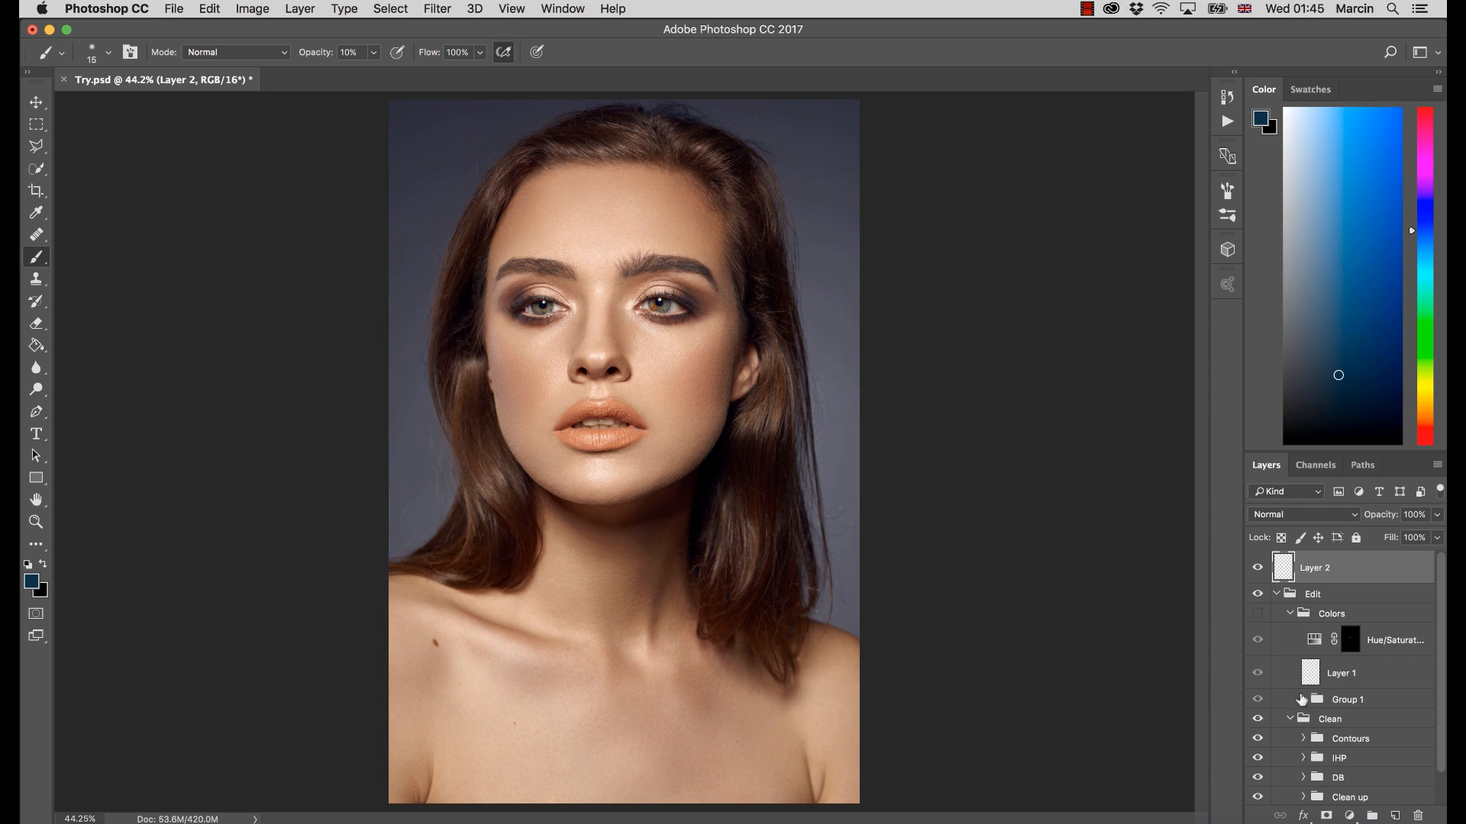
{"action": "left_click", "coordinate": [1258, 719]}
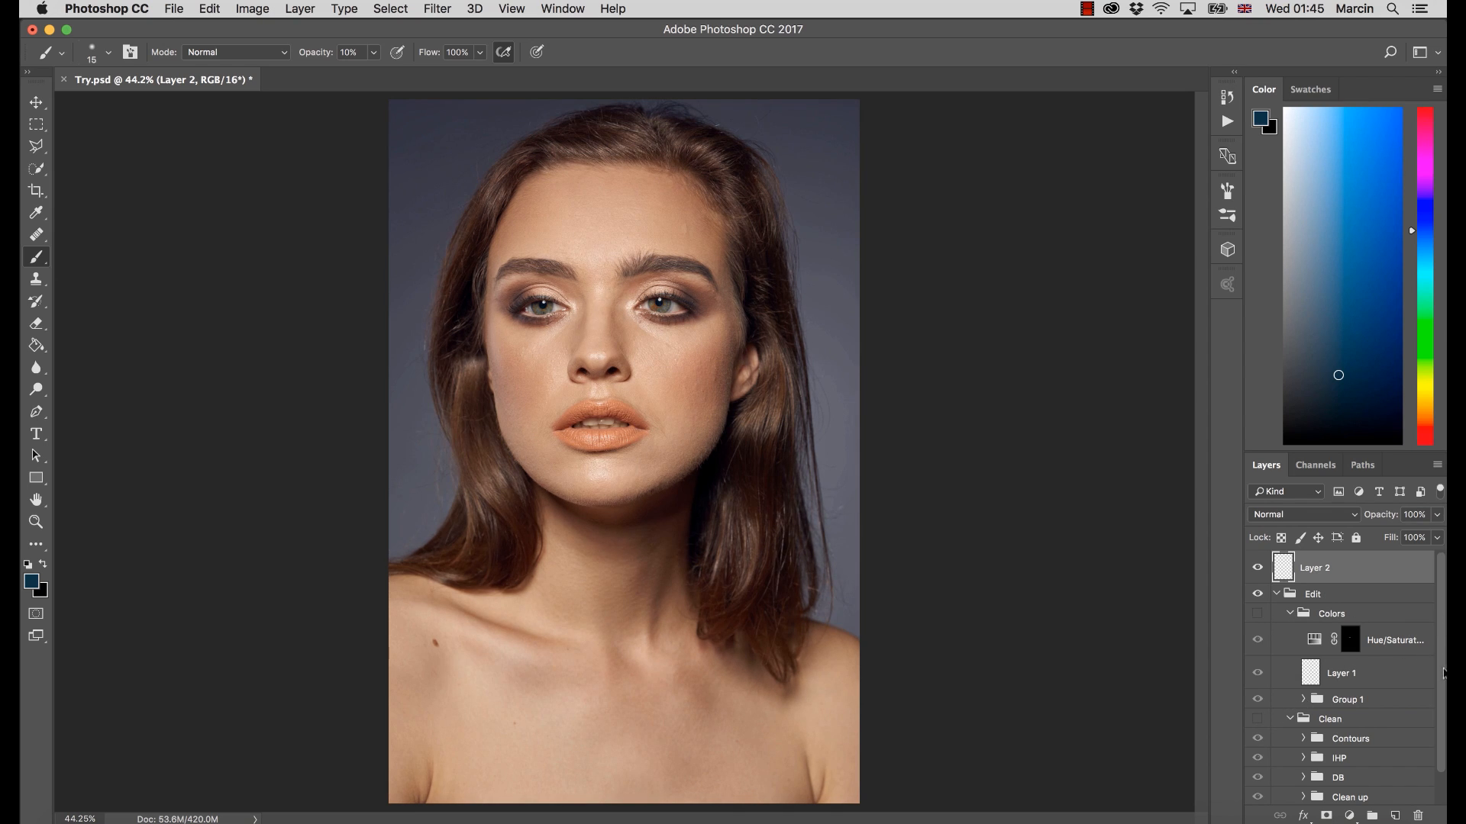
{"action": "left_click", "coordinate": [1257, 719]}
{"action": "left_click", "coordinate": [1257, 738]}
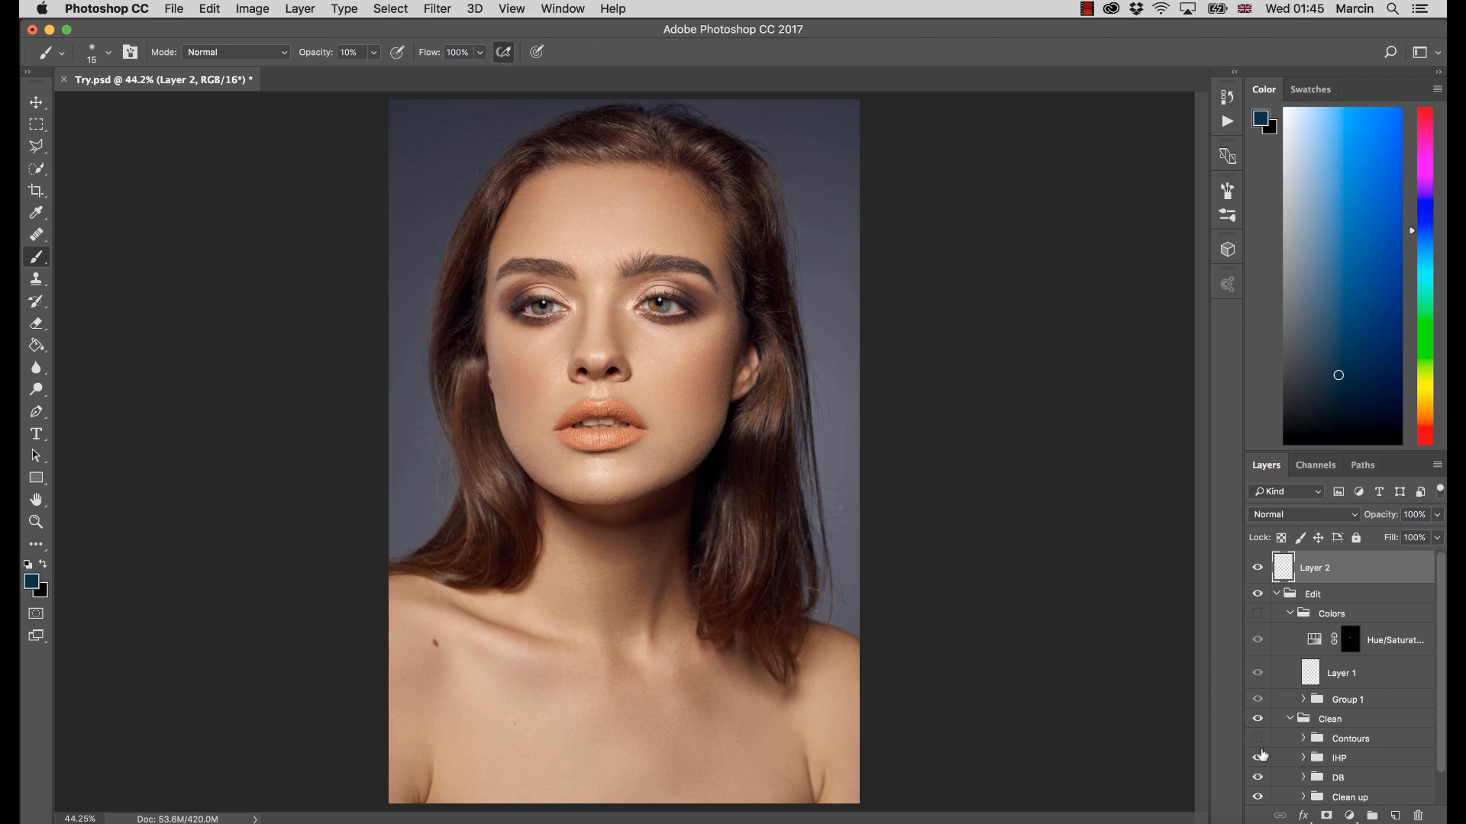
{"action": "left_click", "coordinate": [1258, 758]}
{"action": "left_click", "coordinate": [1257, 778]}
{"action": "scroll", "coordinate": [1423, 775], "scroll_direction": "down", "scroll_amount": 1}
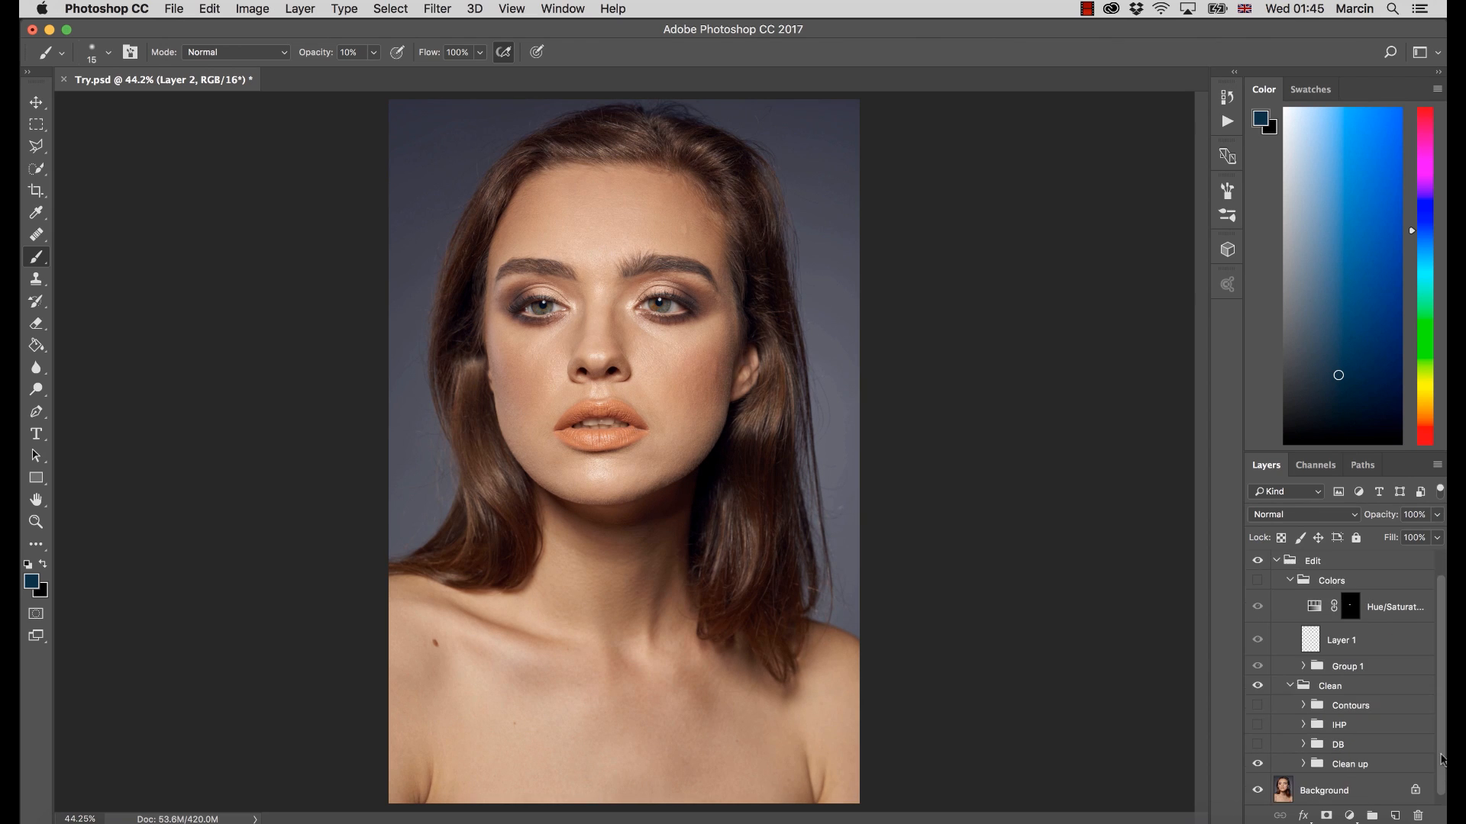
Expand the Clean up group and hide the Background layer to isolate the cleanup strokes
{"action": "left_click", "coordinate": [1302, 762]}
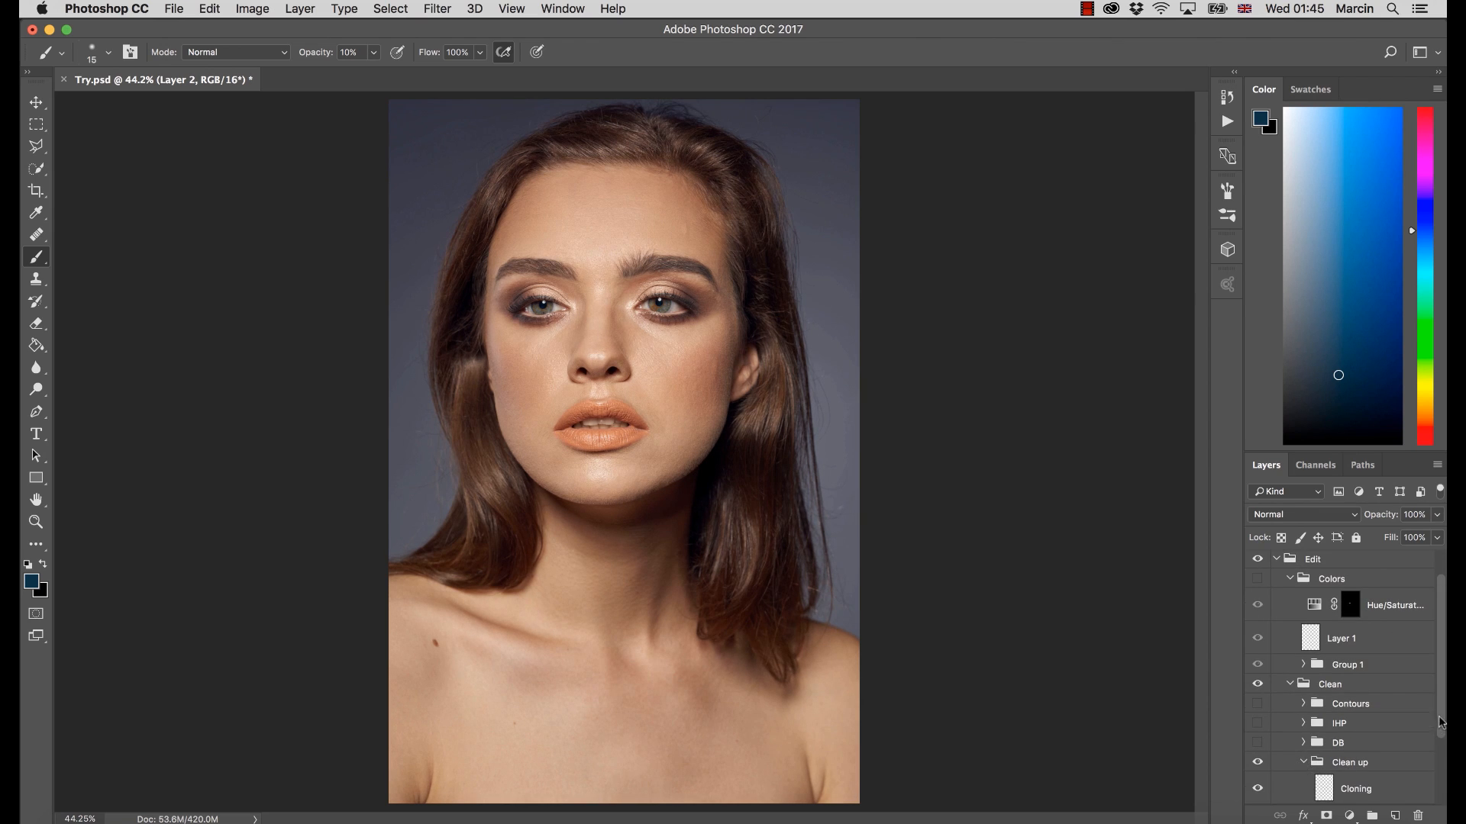
{"action": "left_click_drag", "start_coordinate": [1442, 722], "coordinate": [1442, 794]}
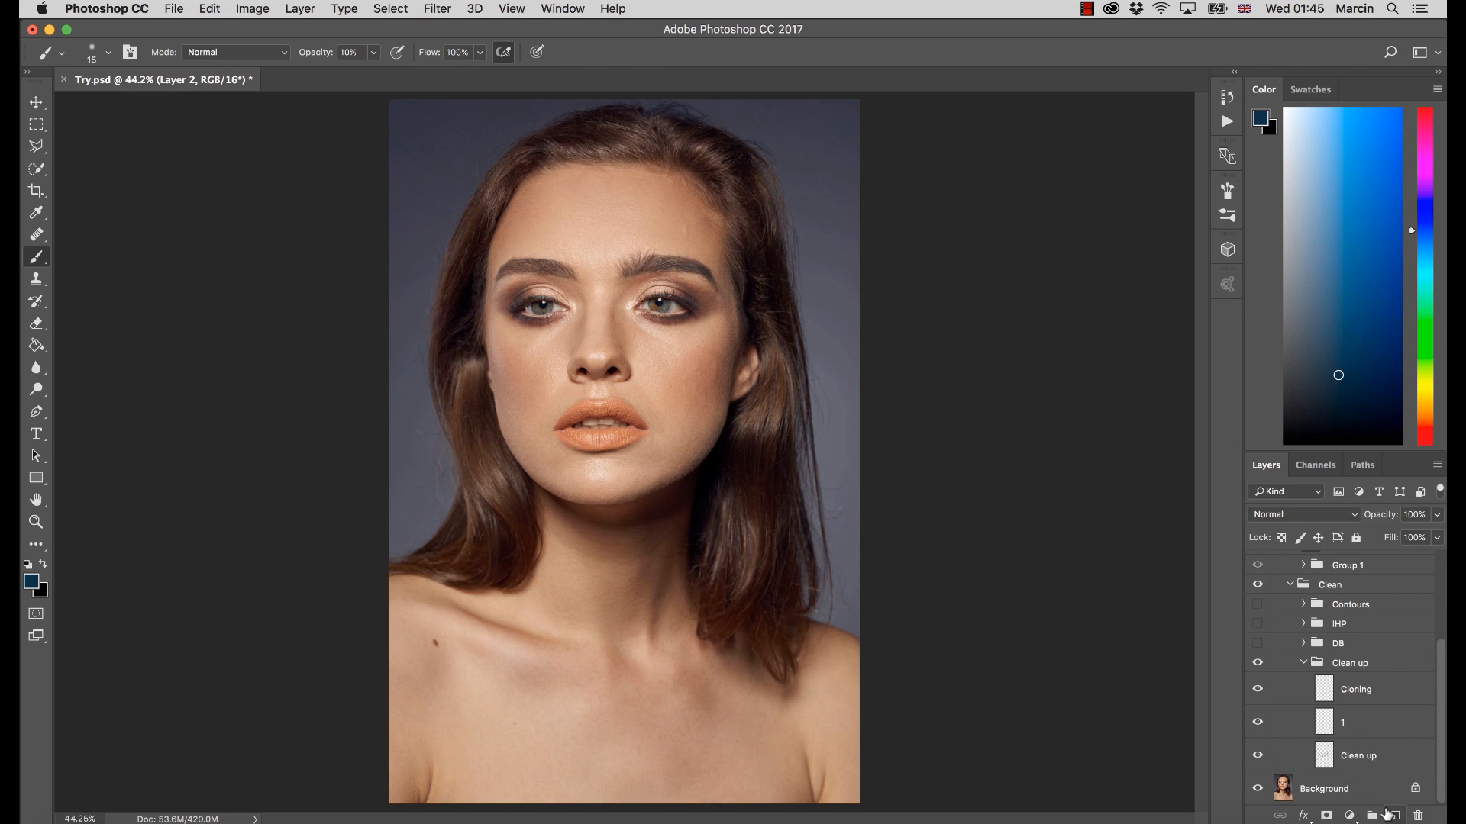
{"action": "left_click", "coordinate": [1256, 789]}
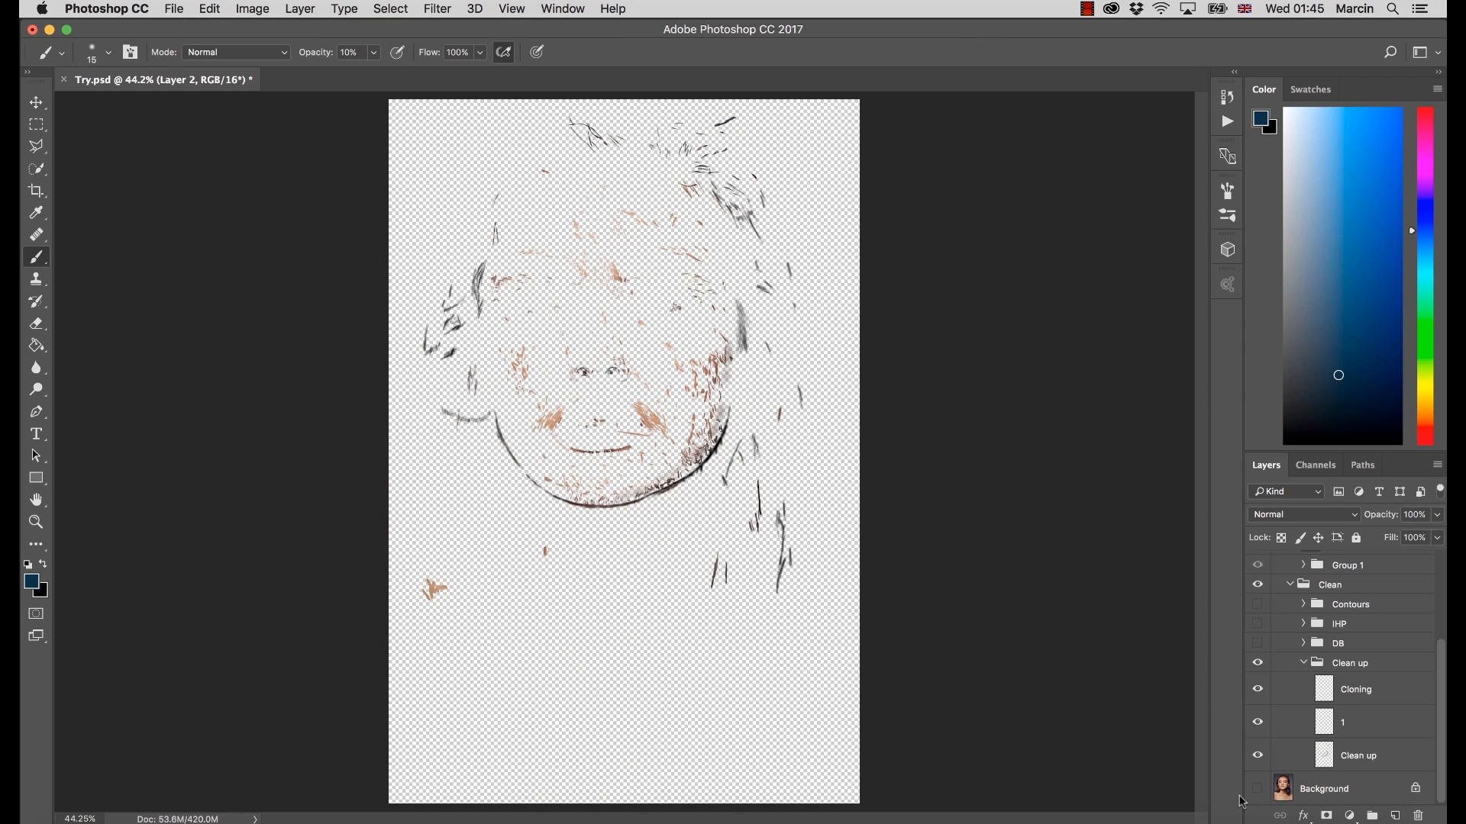
Examine the cleanup strokes up close, show the Background layer, and hide the Cloning and 1 layers
{"action": "key", "text": "z"}
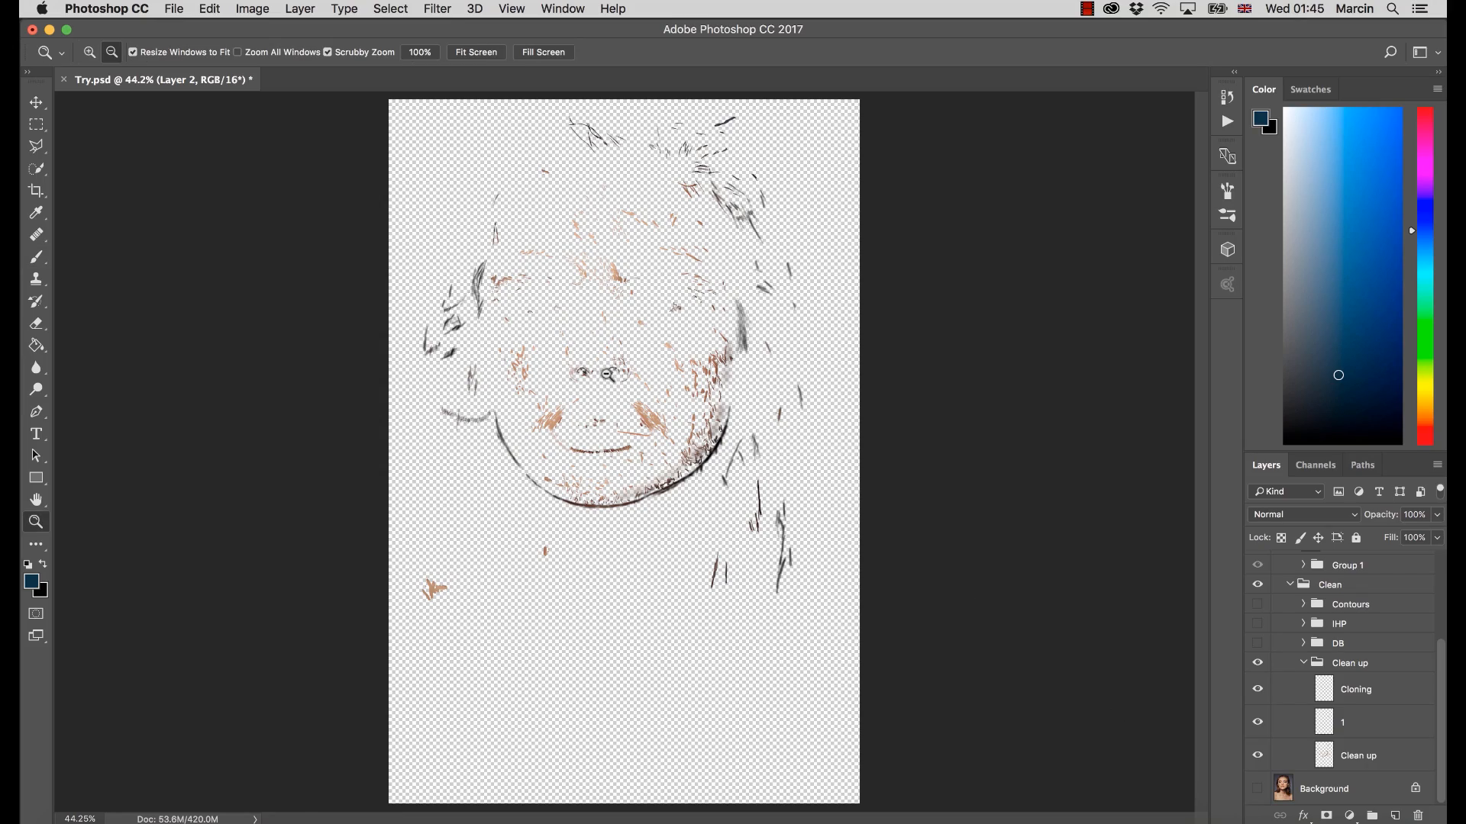
{"action": "left_click_drag", "start_coordinate": [626, 375], "coordinate": [673, 379]}
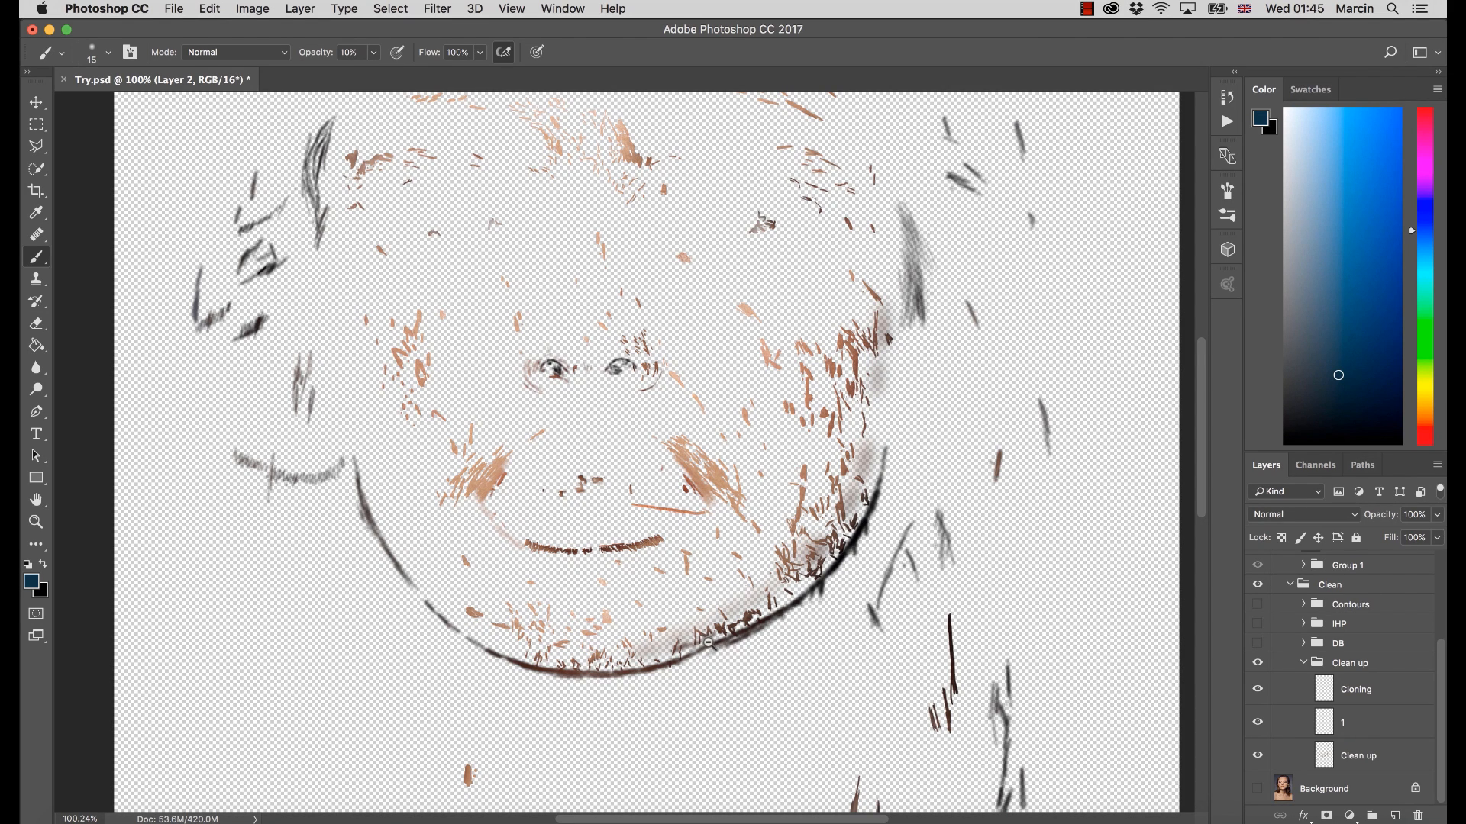
{"action": "left_click", "coordinate": [1258, 788]}
{"action": "left_click_drag", "start_coordinate": [852, 422], "coordinate": [867, 541]}
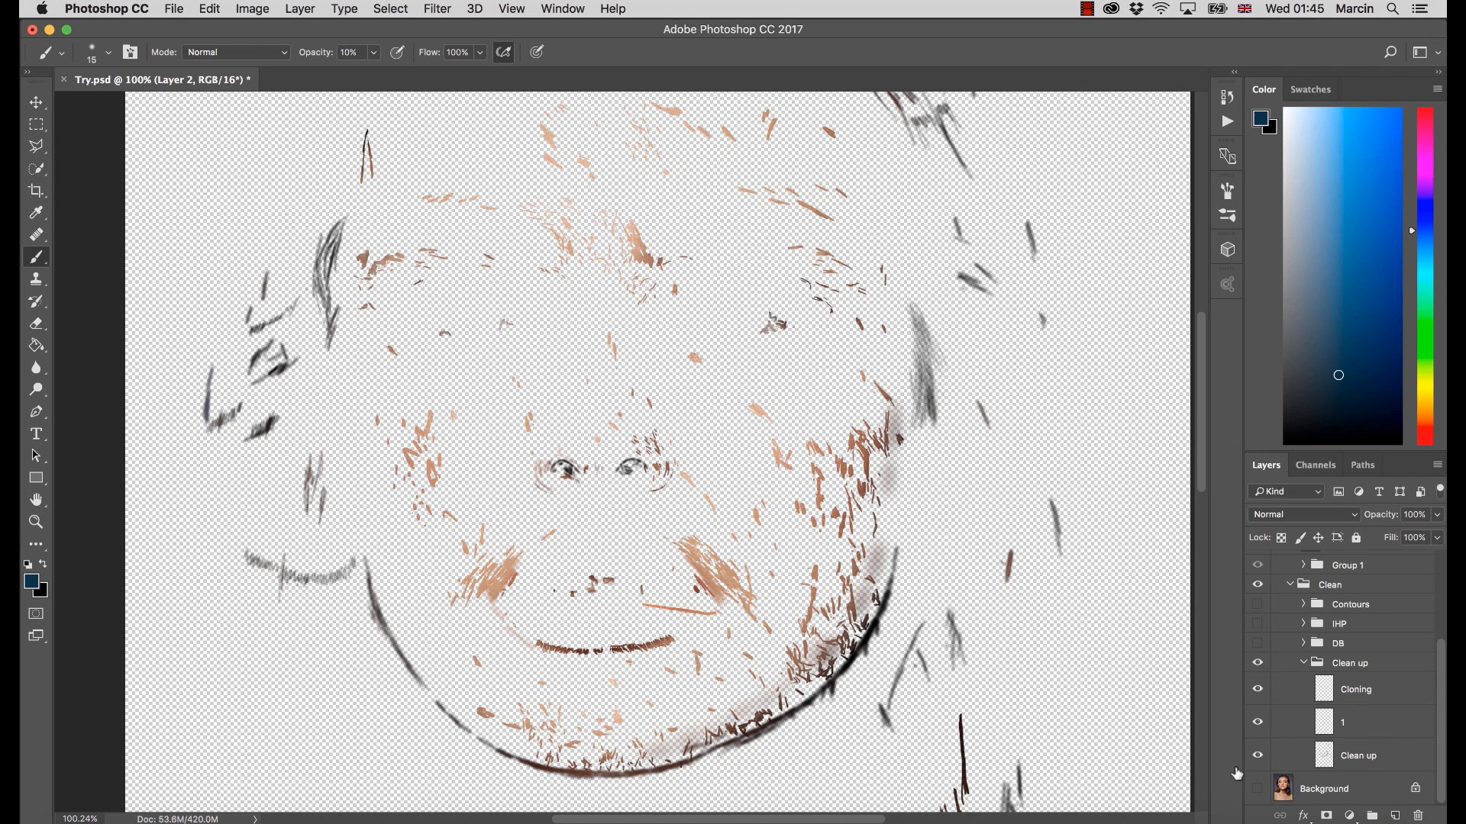
{"action": "left_click", "coordinate": [1258, 788]}
{"action": "left_click", "coordinate": [1257, 718]}
{"action": "left_click", "coordinate": [1258, 692]}
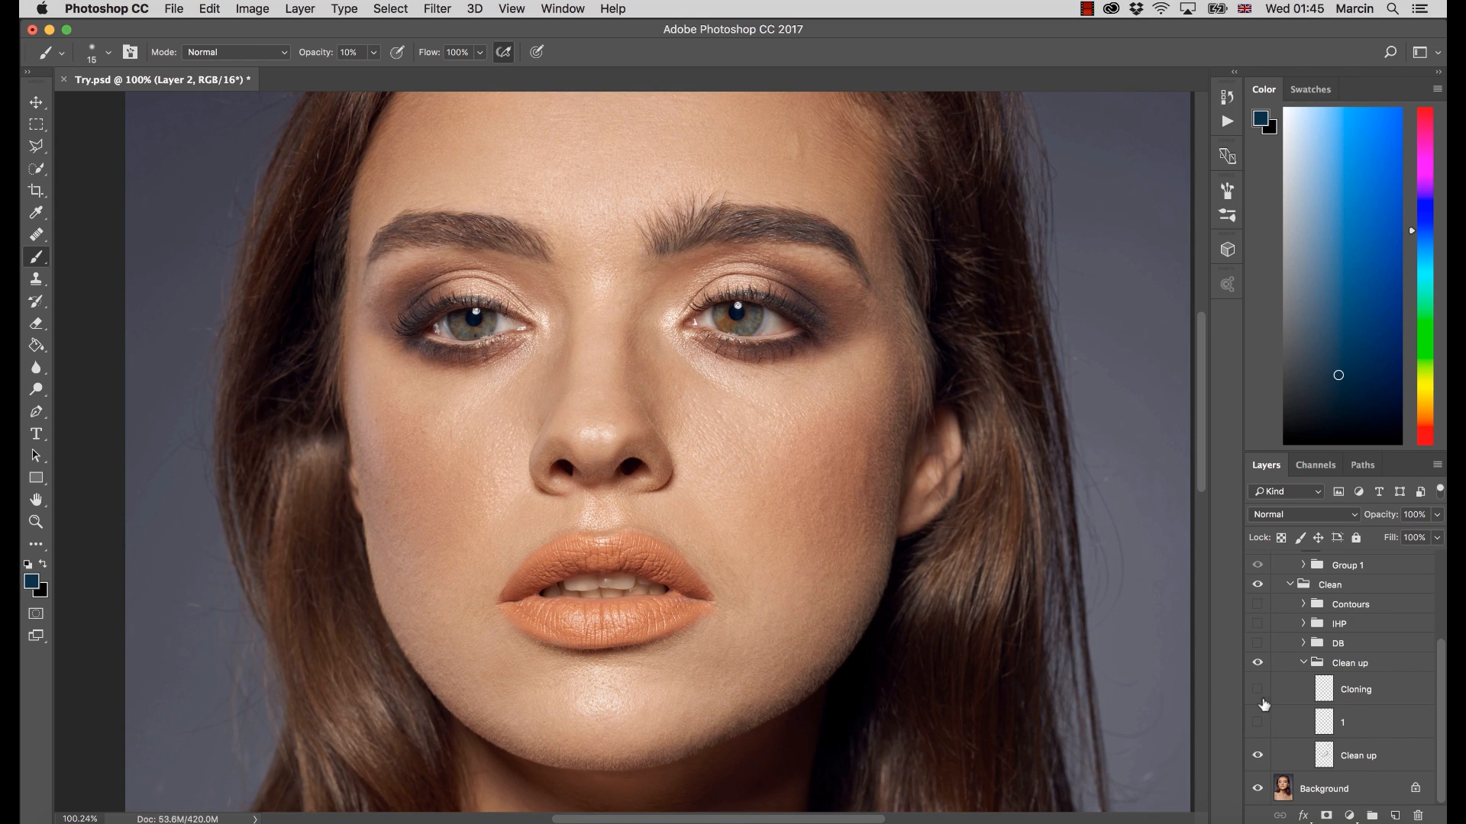
Toggle the Clean up layer to compare the skin before and after, and compare layer 1 likewise, leaving both visible
{"action": "left_click", "coordinate": [1257, 757]}
{"action": "left_click", "coordinate": [1258, 757]}
{"action": "left_click", "coordinate": [1257, 757]}
{"action": "left_click", "coordinate": [1257, 758]}
{"action": "left_click", "coordinate": [1257, 722]}
{"action": "left_click", "coordinate": [1258, 724]}
{"action": "left_click", "coordinate": [1258, 722]}
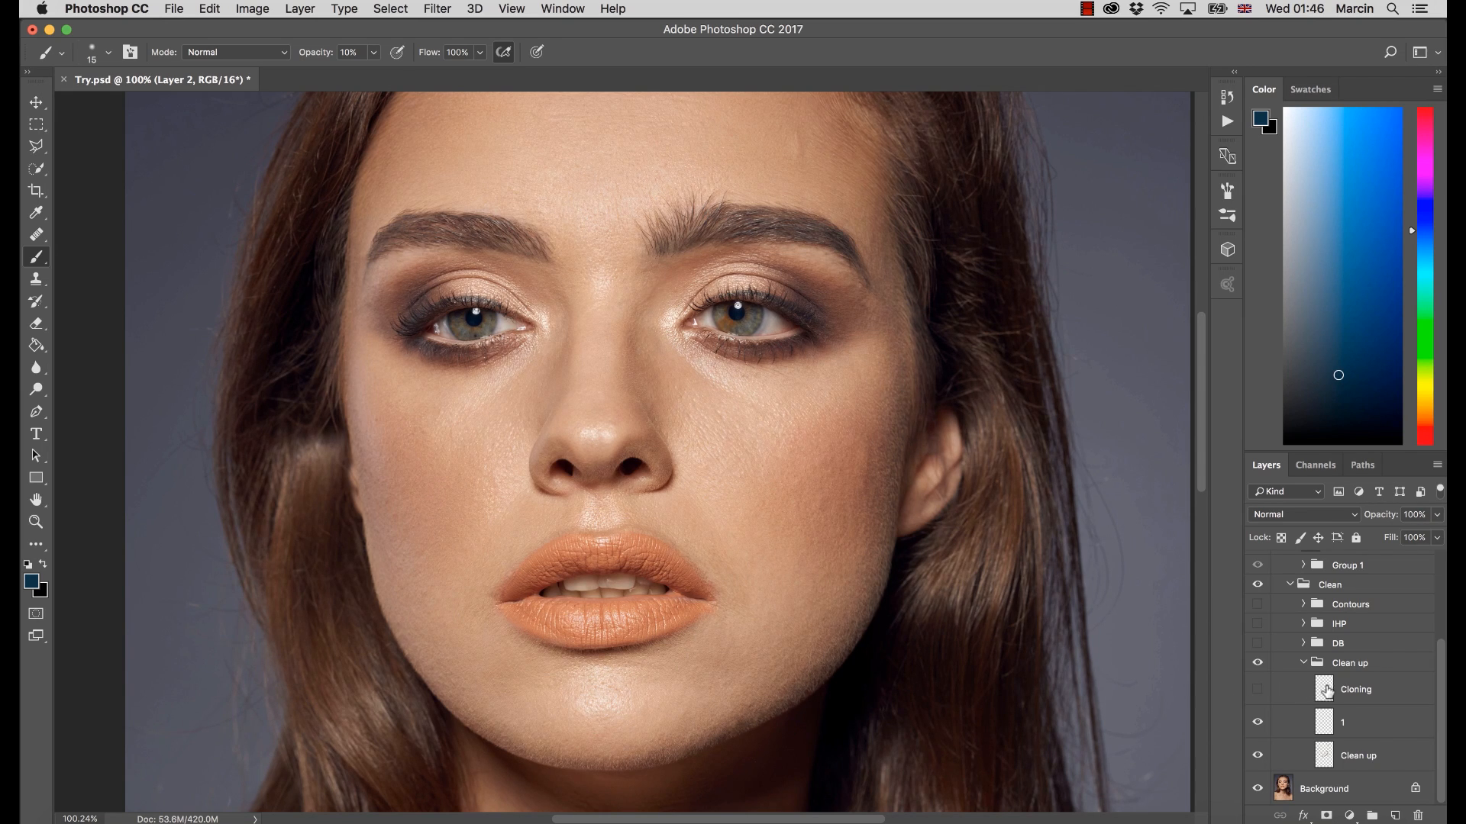
Toggle the Cloning layer on and off to compare its effect on the portrait, leaving it visible
{"action": "left_click", "coordinate": [1257, 691]}
{"action": "left_click", "coordinate": [1258, 691]}
{"action": "left_click", "coordinate": [1256, 690]}
{"action": "left_click", "coordinate": [1259, 691]}
{"action": "left_click", "coordinate": [1259, 691]}
Show the DB group and expand it to reveal its dodge, burn and eye layers
{"action": "left_click", "coordinate": [1258, 643]}
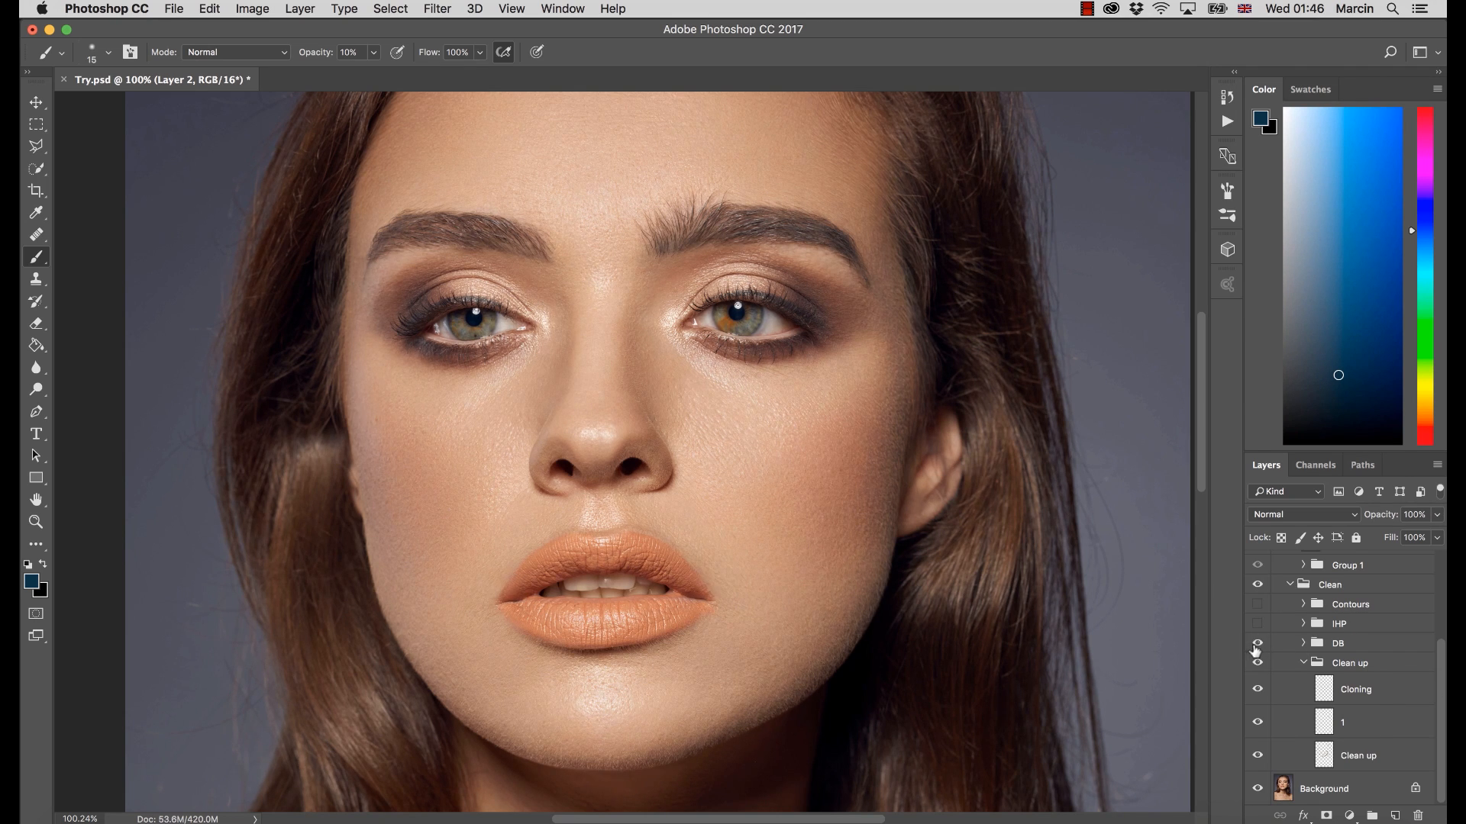
{"action": "left_click", "coordinate": [1301, 648]}
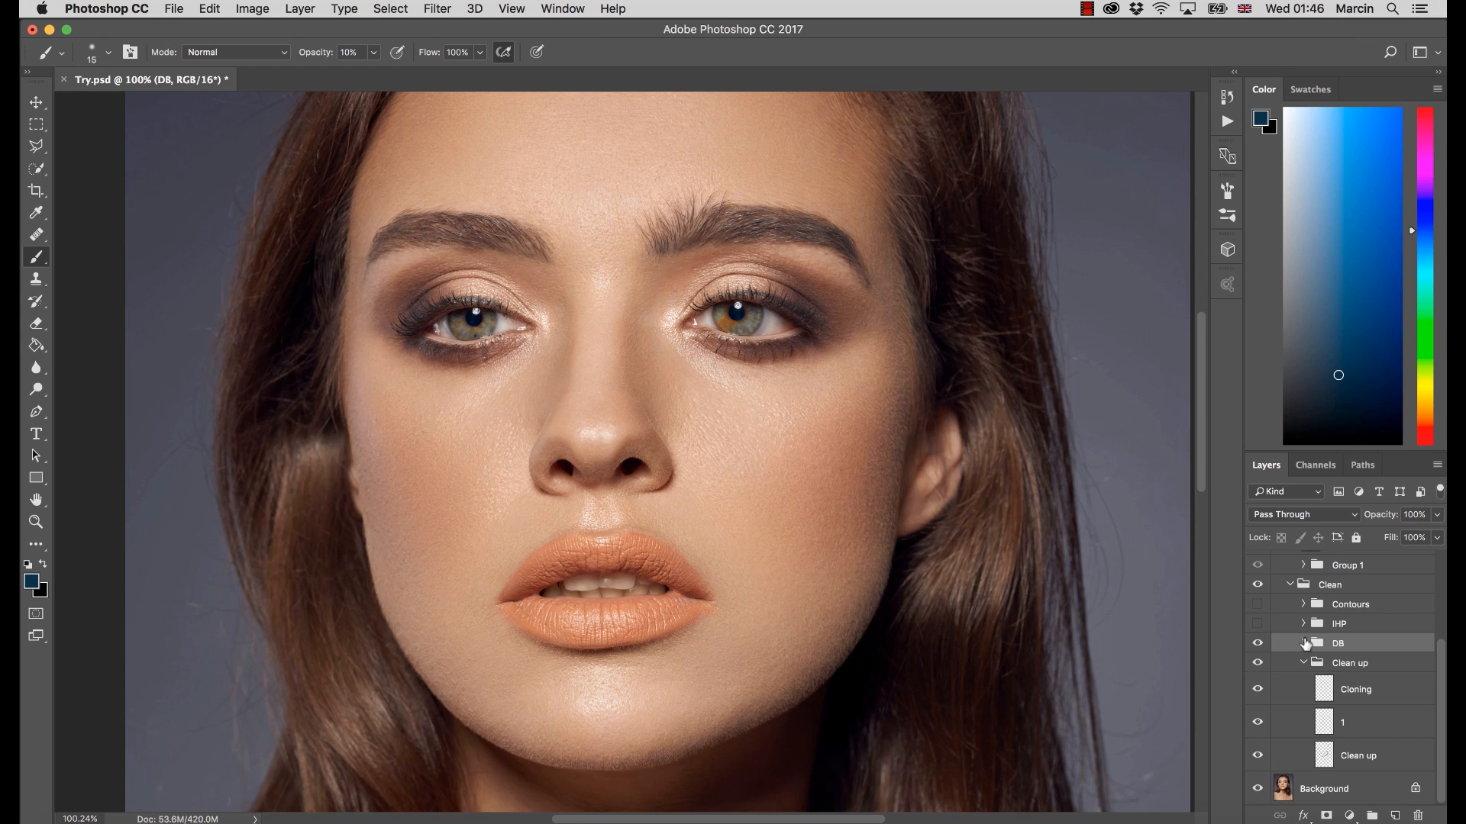
{"action": "left_click", "coordinate": [1302, 642]}
{"action": "scroll", "coordinate": [1438, 674], "scroll_direction": "down", "scroll_amount": 3}
{"action": "scroll", "coordinate": [1437, 674], "scroll_direction": "down", "scroll_amount": 2}
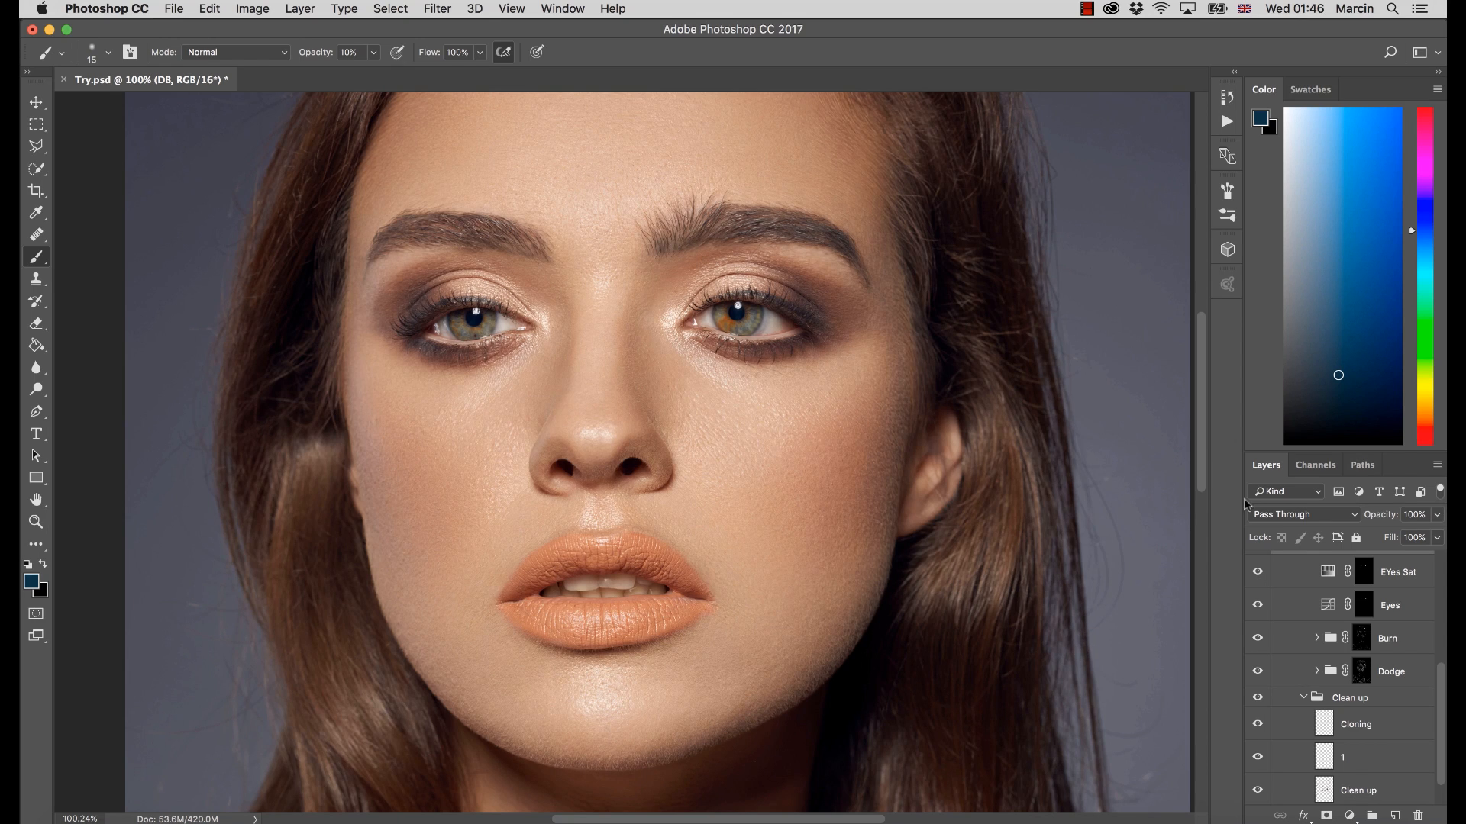
Expand the Dodge group to examine its adjustment layers and their masks, and collapse it again
{"action": "left_click", "coordinate": [1316, 671]}
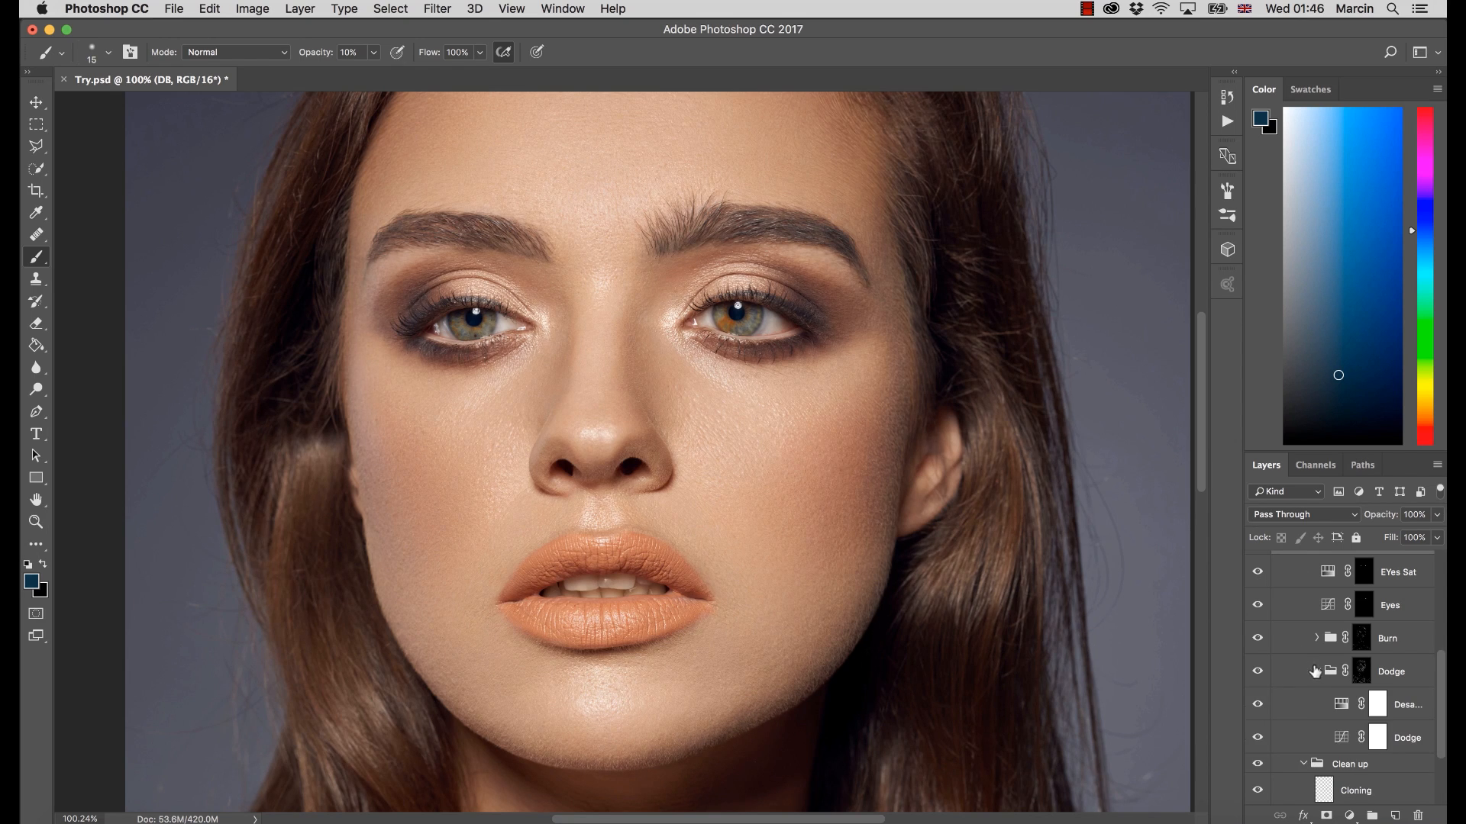
{"action": "left_click", "coordinate": [1378, 737]}
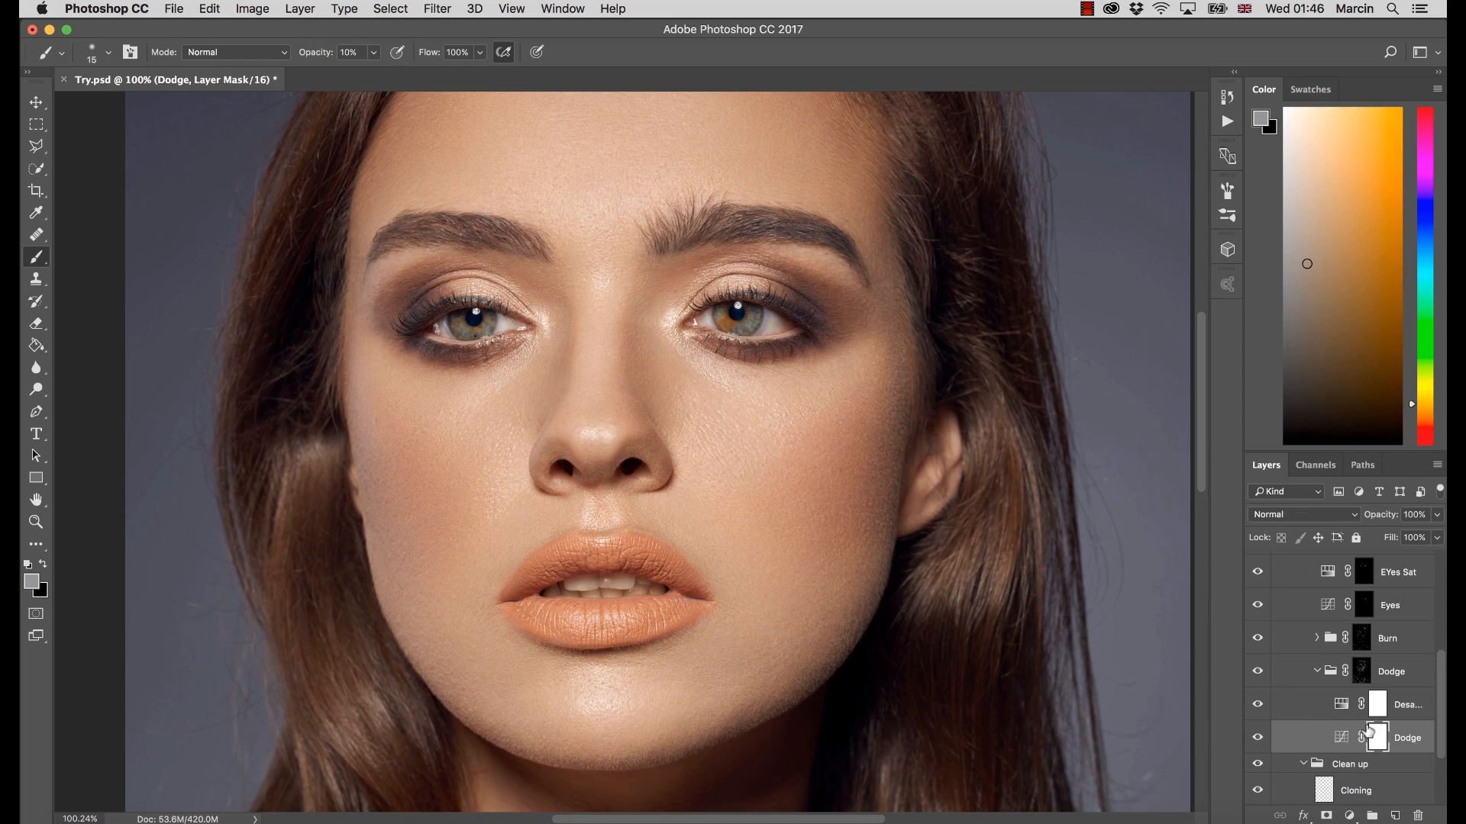
{"action": "left_click", "coordinate": [1316, 671]}
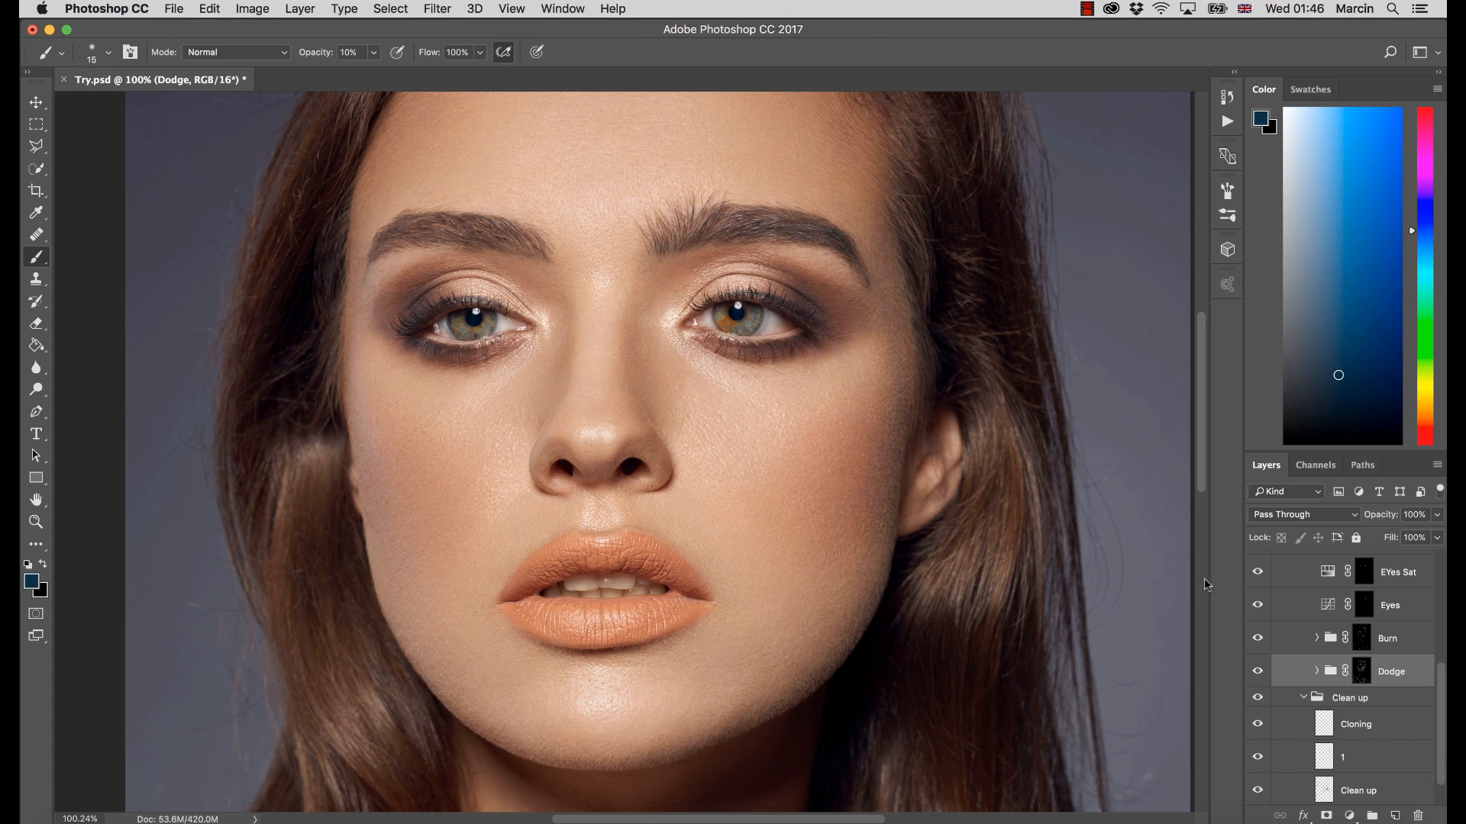
View the Dodge group's layer mask on the canvas and examine its strokes across the face and body
{"action": "left_click", "coordinate": [1363, 673]}
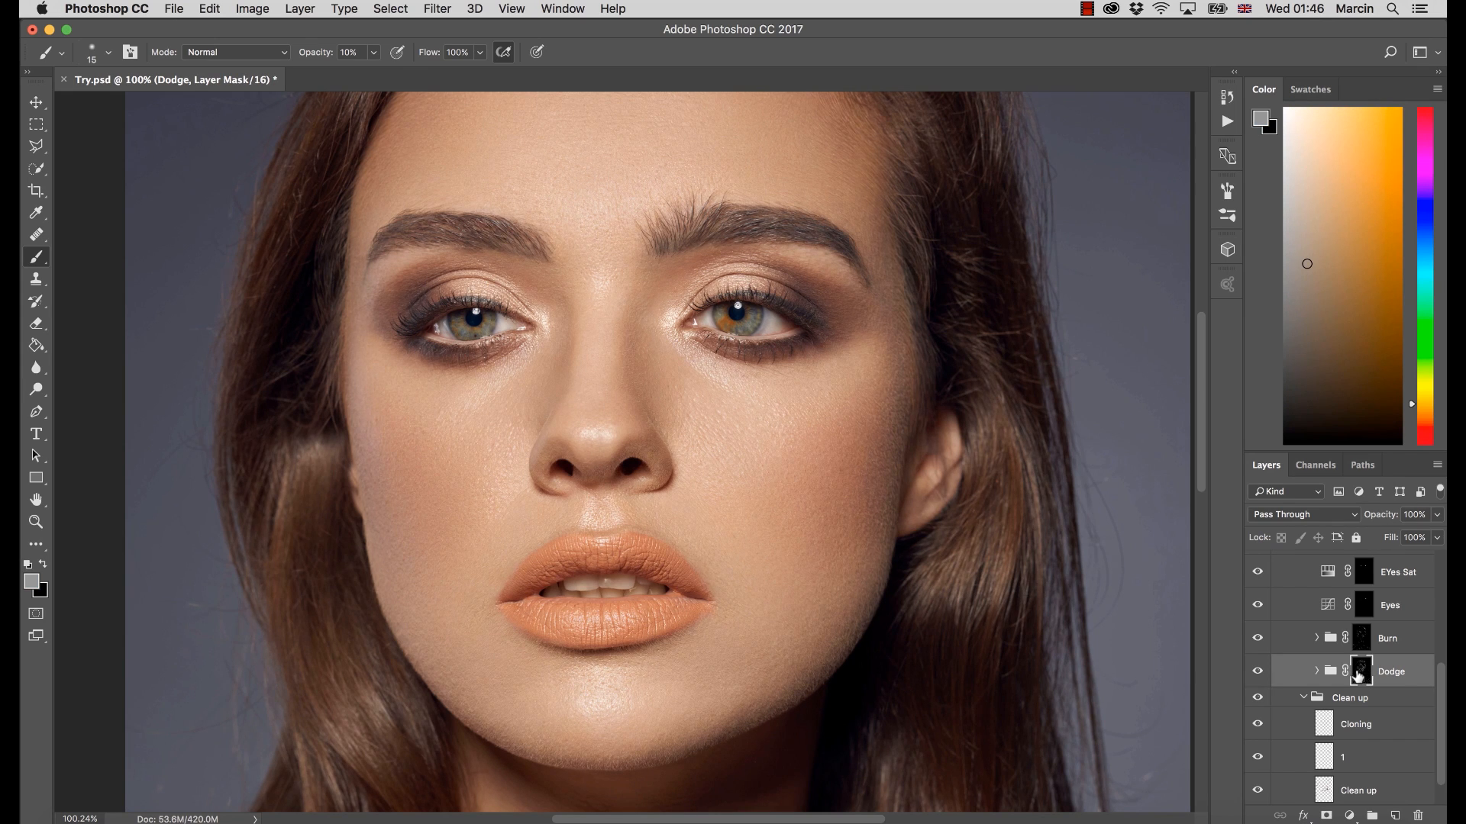
{"action": "left_click", "coordinate": [1359, 675], "text": "alt"}
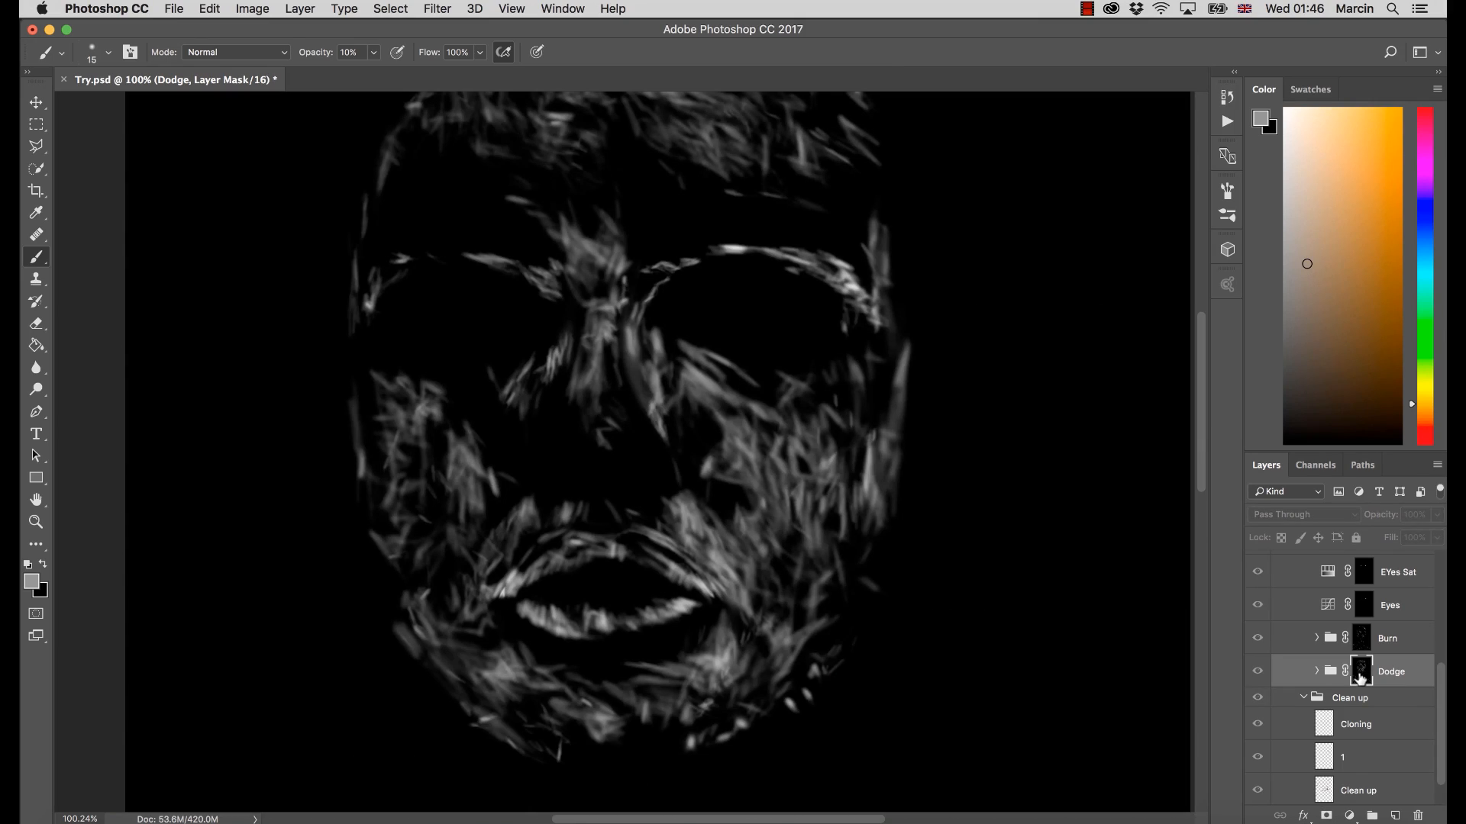
{"action": "key", "text": "z"}
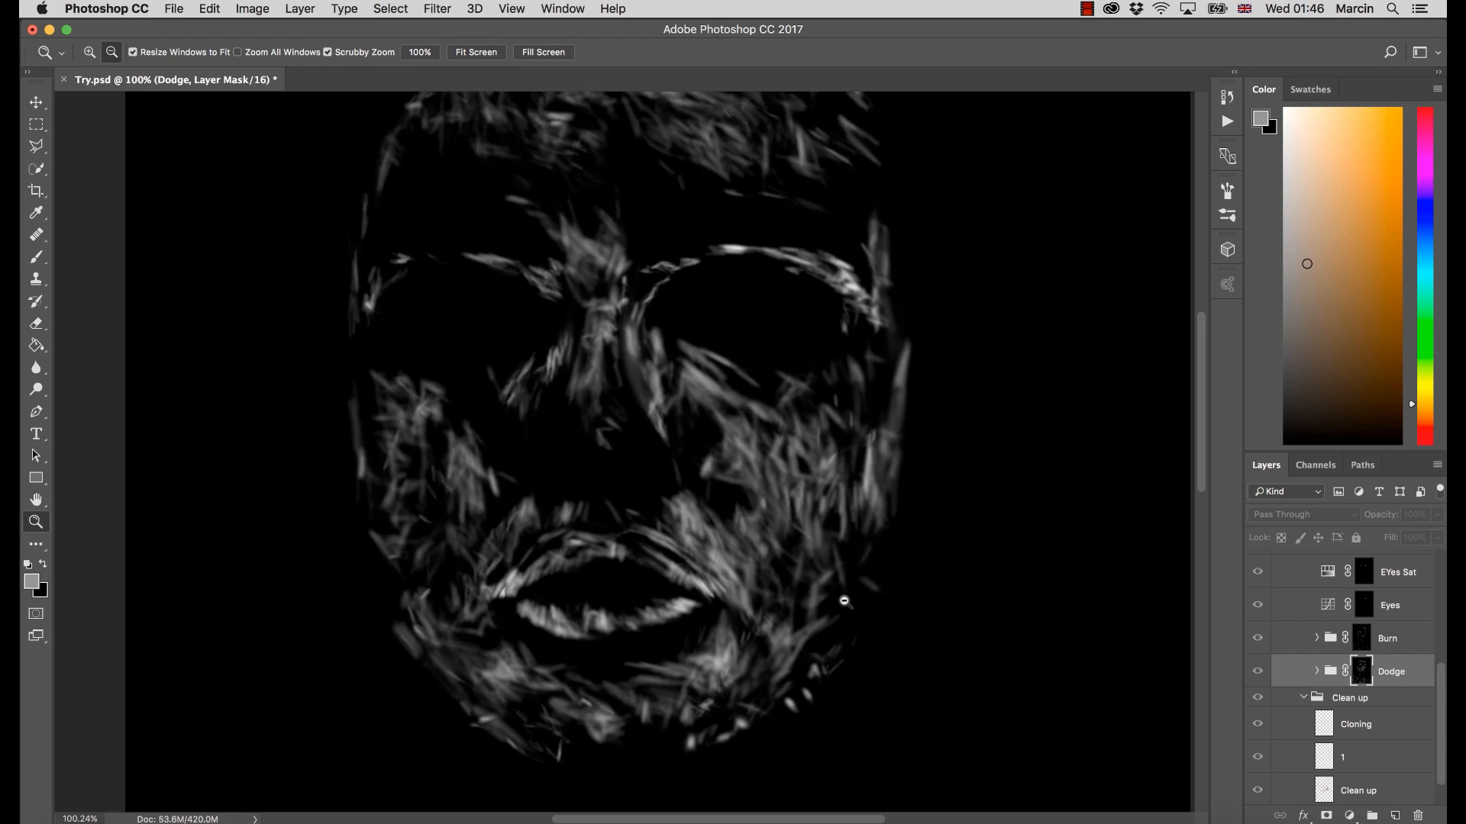
{"action": "left_click_drag", "start_coordinate": [843, 601], "coordinate": [794, 583]}
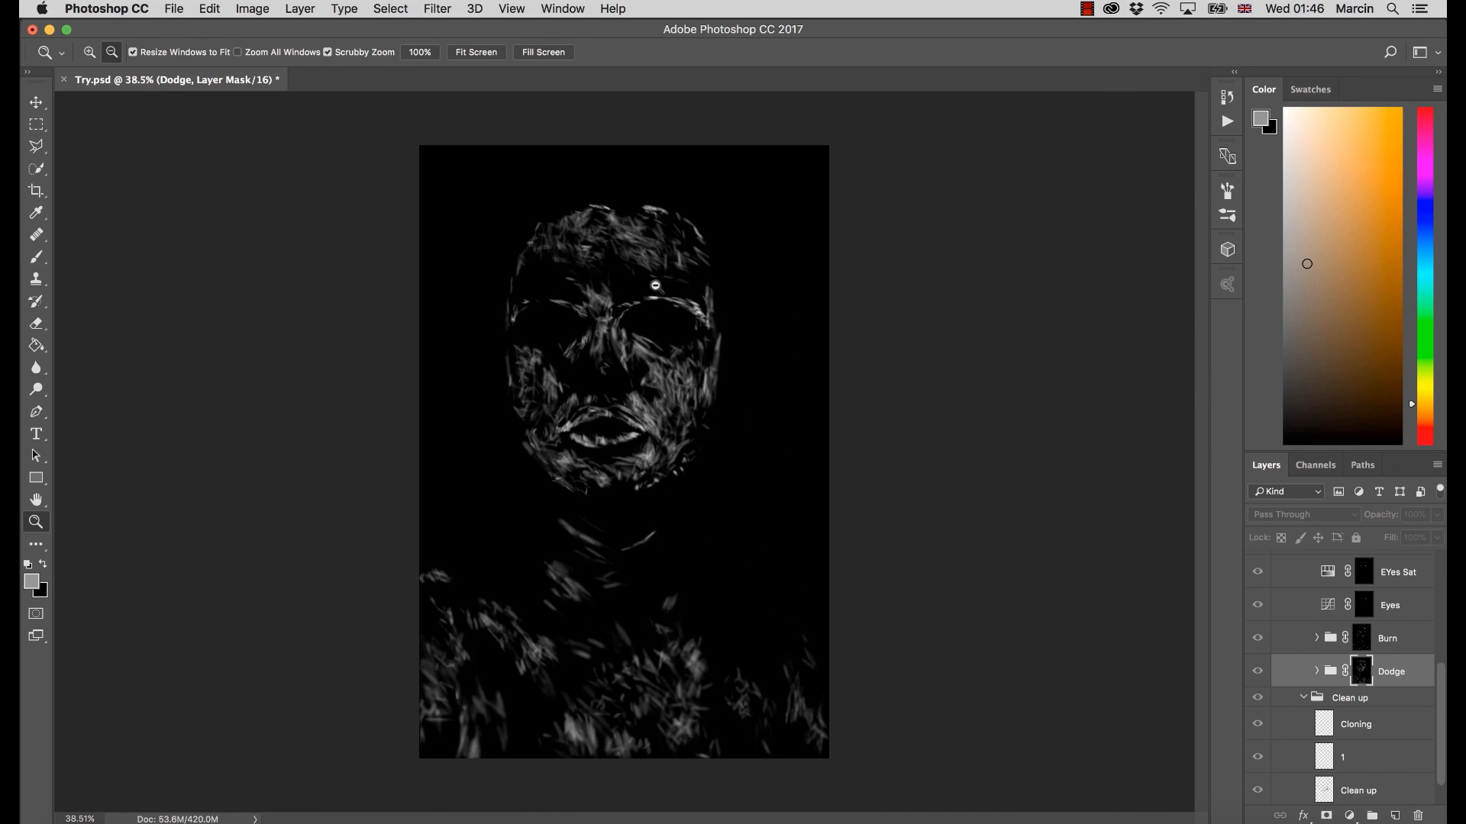
{"action": "left_click_drag", "start_coordinate": [654, 288], "coordinate": [713, 365]}
{"action": "key", "text": "b"}
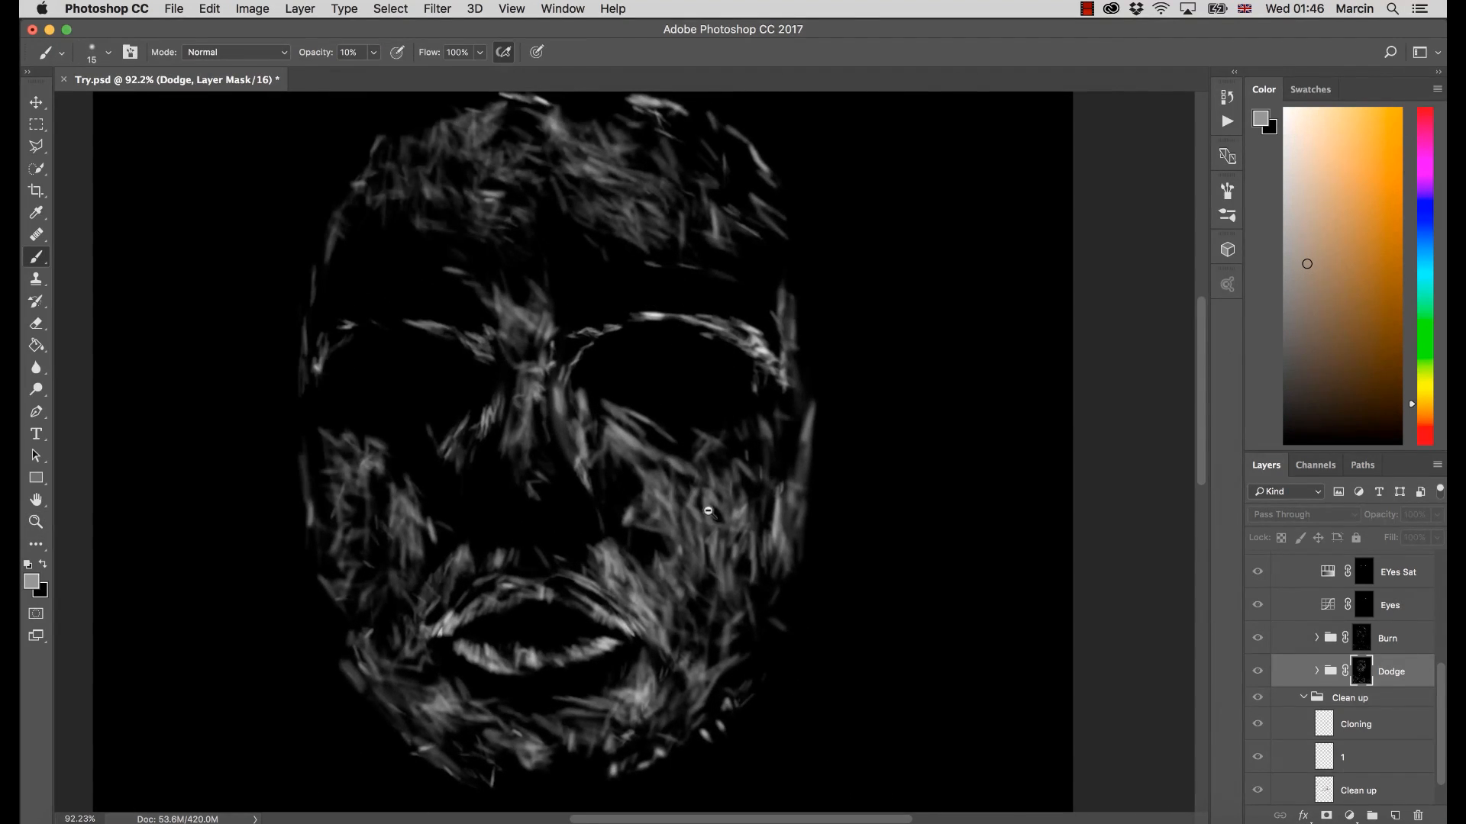
{"action": "left_click_drag", "start_coordinate": [706, 514], "coordinate": [758, 467]}
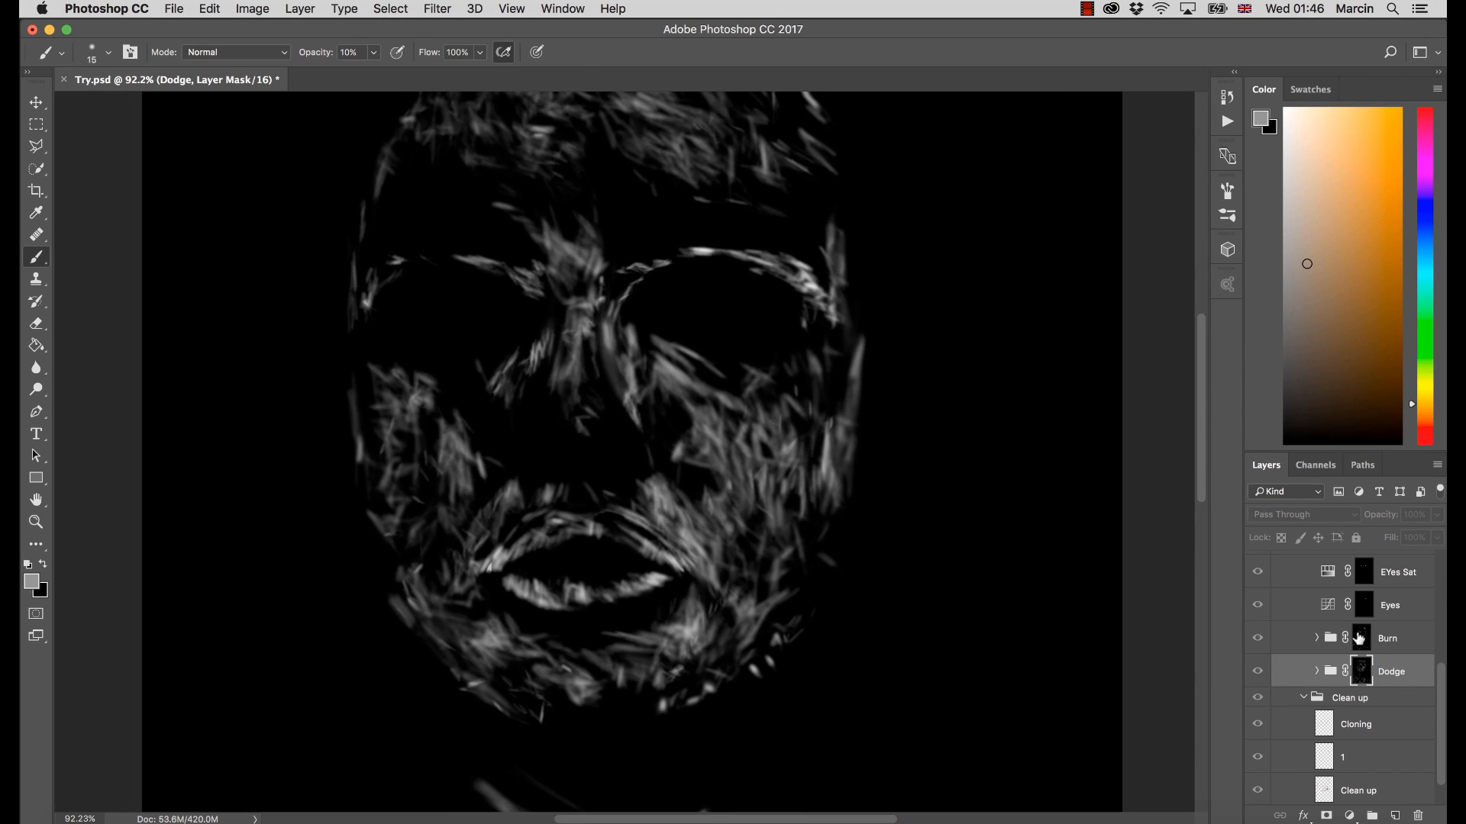
View the Burn group's layer mask on the canvas, examine its strokes around the face, and return to the image
{"action": "left_click", "coordinate": [1358, 646], "text": "alt"}
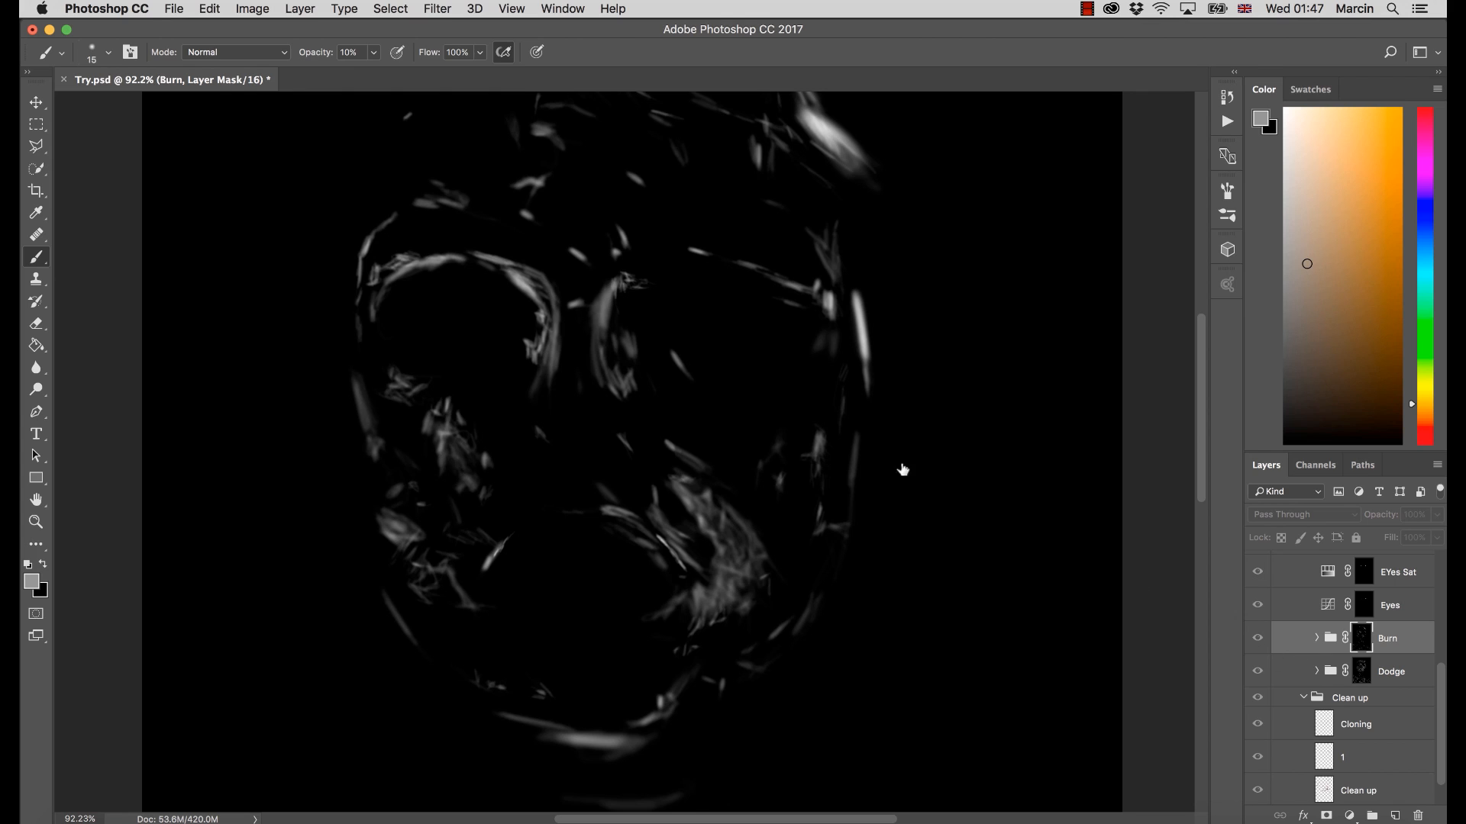
{"action": "key", "text": "z"}
{"action": "left_click_drag", "start_coordinate": [794, 573], "coordinate": [749, 603]}
{"action": "left_click_drag", "start_coordinate": [682, 433], "coordinate": [745, 465]}
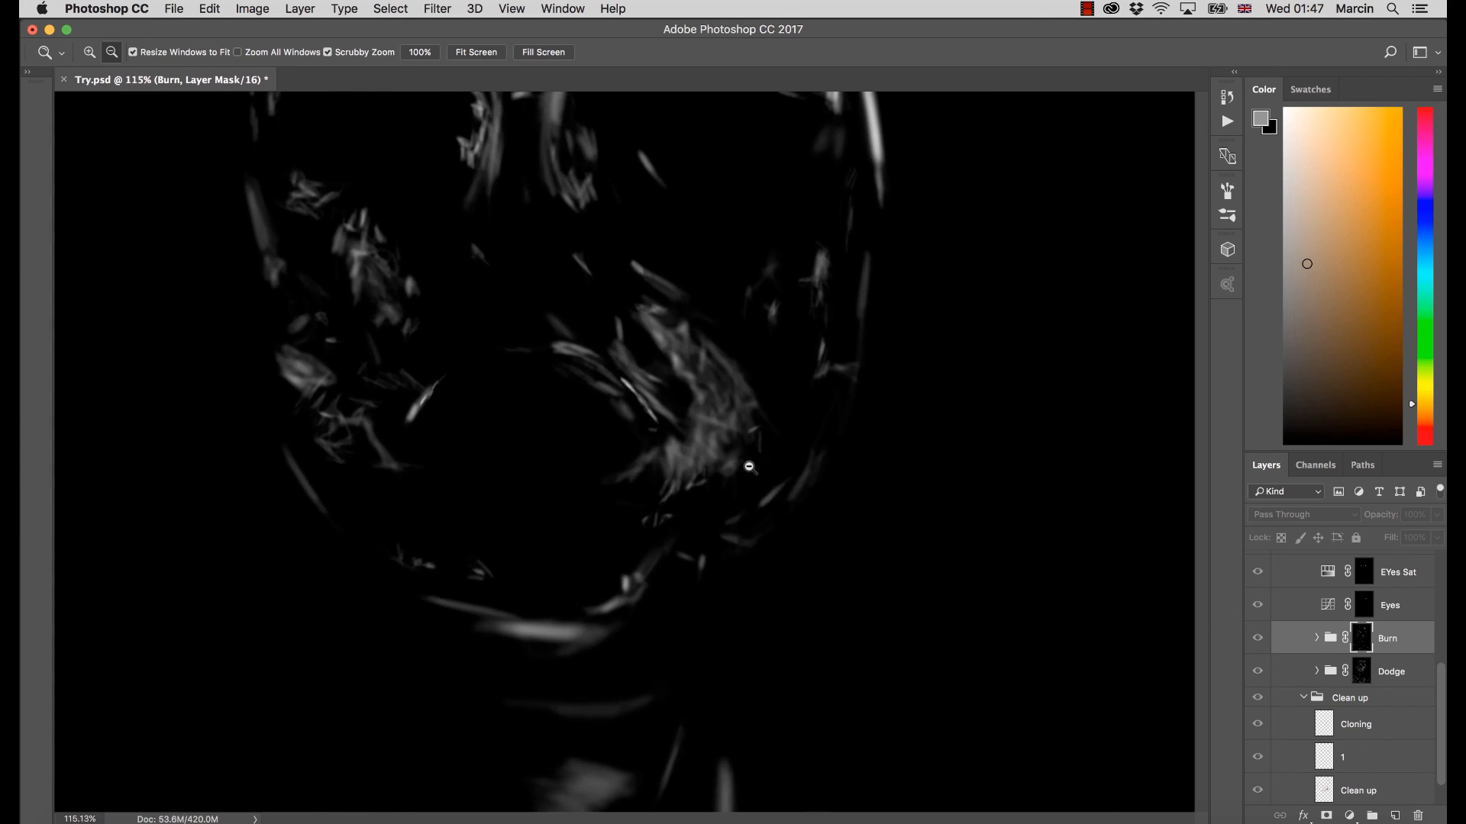
{"action": "key", "text": "b"}
{"action": "mouse_move", "coordinate": [716, 393]}
{"action": "left_mouse_down"}
{"action": "mouse_move", "coordinate": [856, 515]}
{"action": "mouse_move", "coordinate": [785, 486]}
{"action": "left_mouse_up"}
{"action": "key", "text": "z"}
{"action": "left_click_drag", "start_coordinate": [783, 437], "coordinate": [870, 524]}
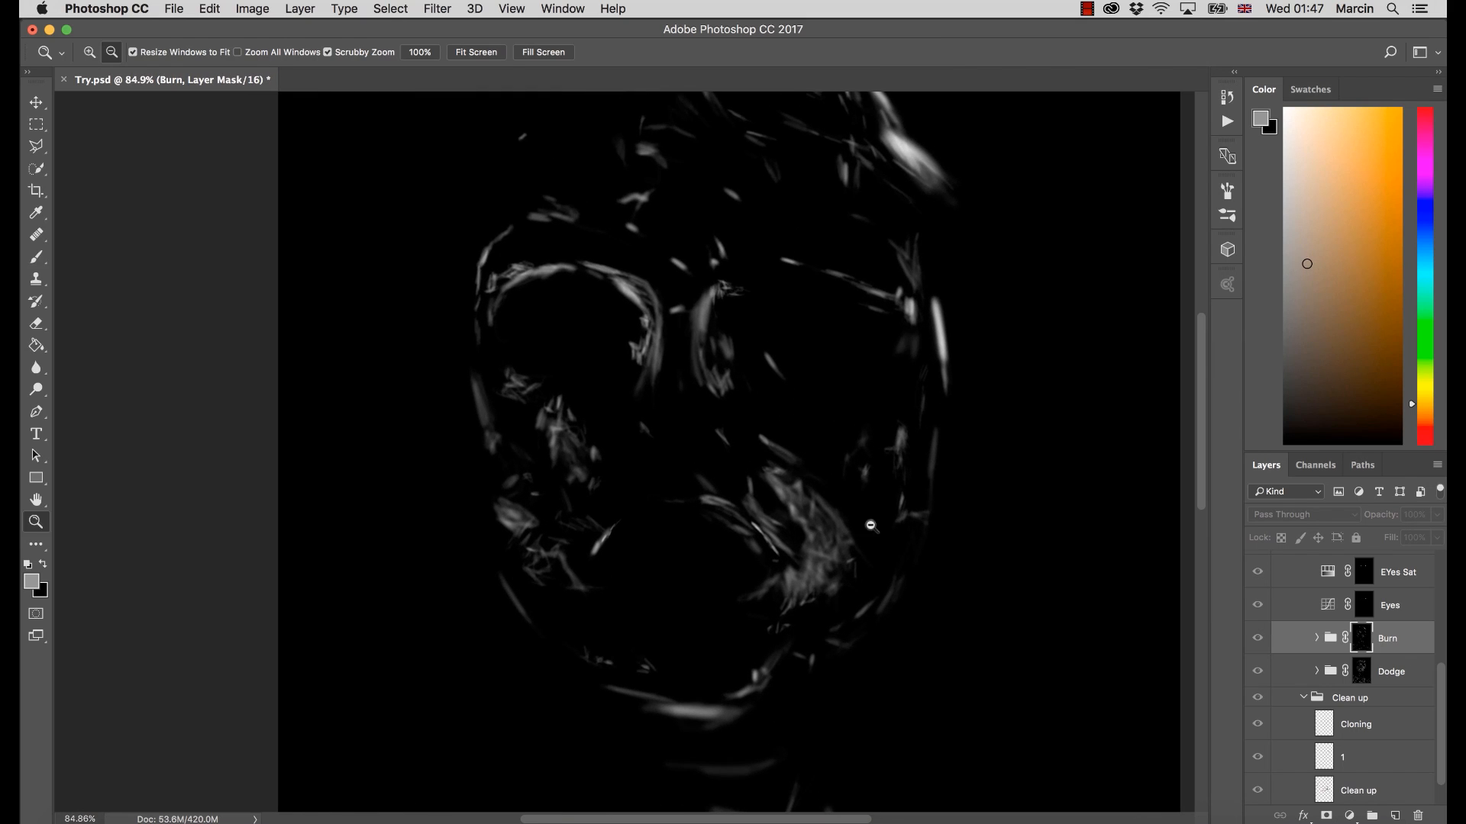
{"action": "key", "text": "b"}
{"action": "key", "text": "z"}
{"action": "key", "text": "b"}
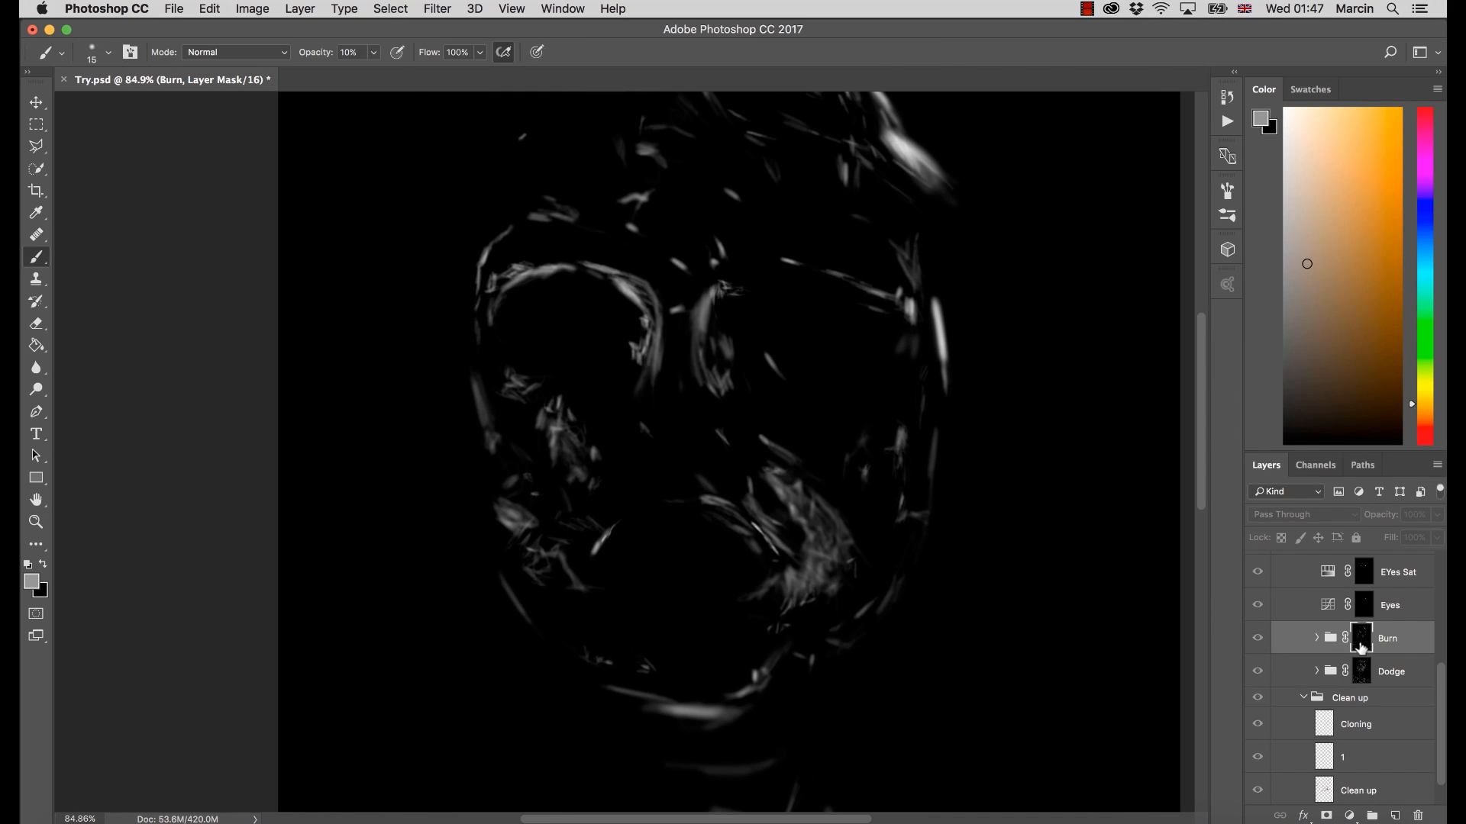
{"action": "left_click", "coordinate": [1365, 649], "text": "alt"}
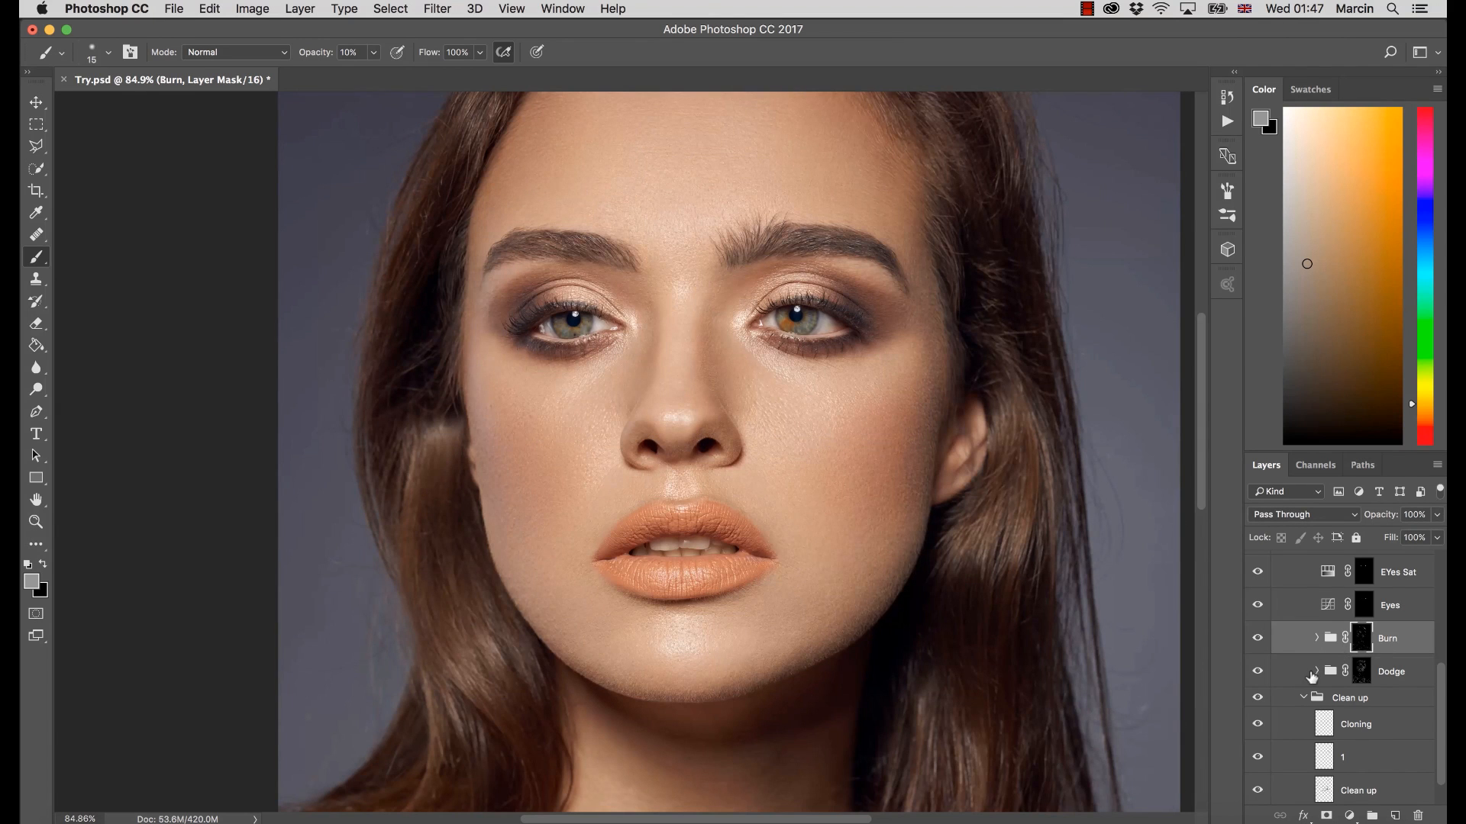
Toggle the Dodge and Burn groups to compare the skin with and without them, leaving both visible
{"action": "left_click", "coordinate": [1262, 673]}
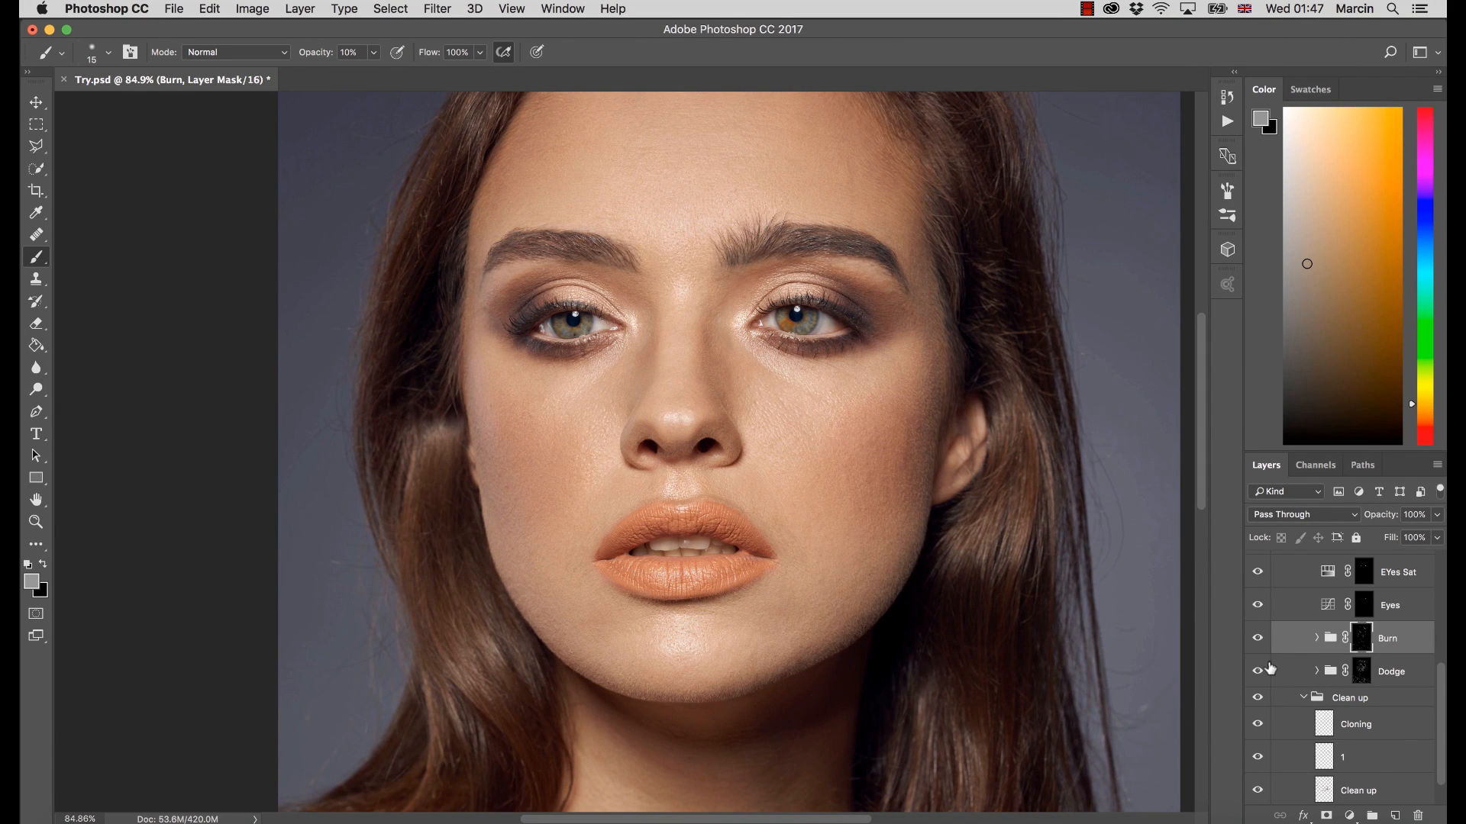
{"action": "left_click", "coordinate": [1262, 674]}
{"action": "left_click", "coordinate": [1258, 638]}
{"action": "left_click", "coordinate": [1258, 672]}
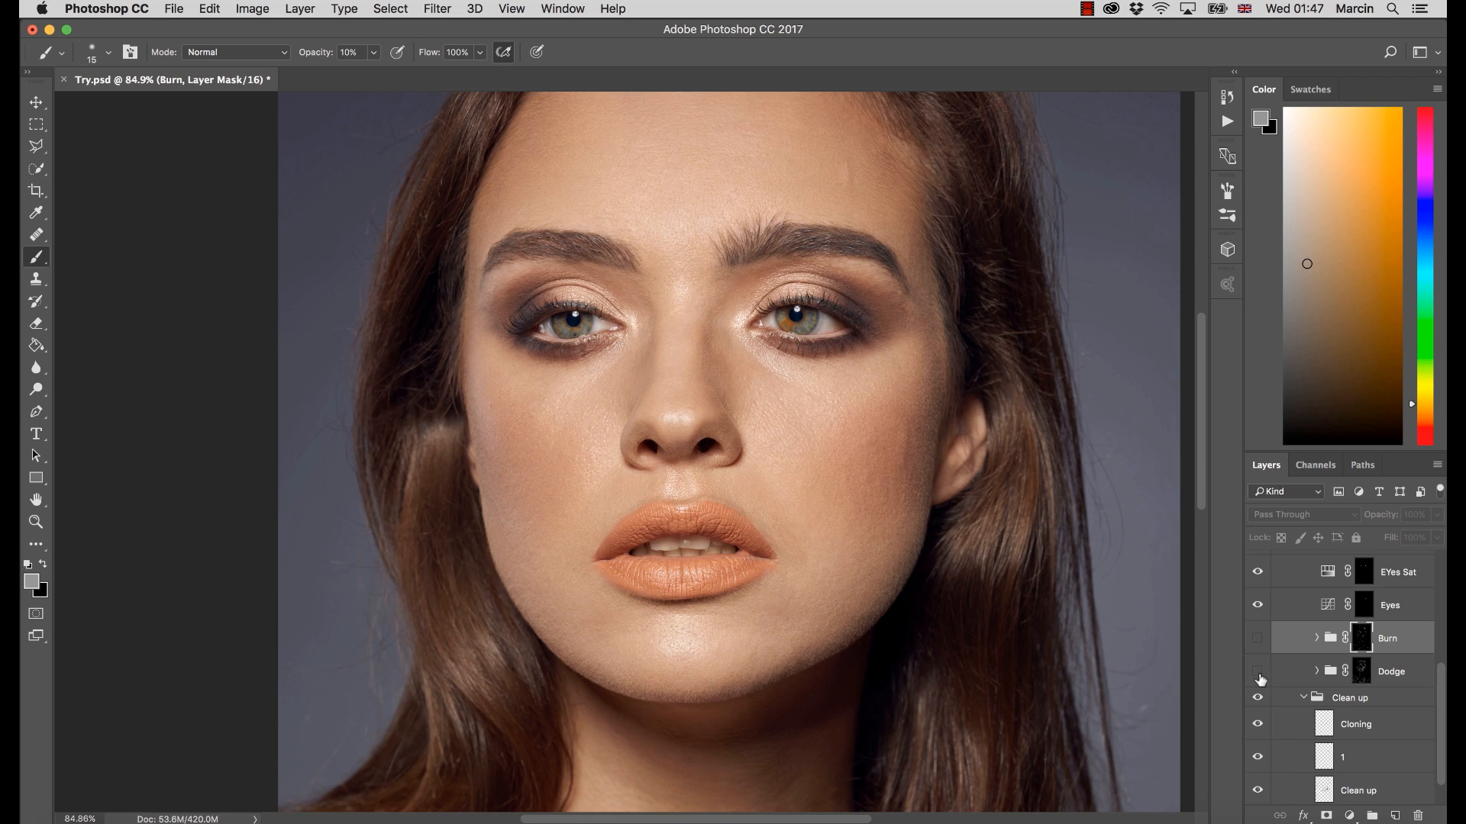
{"action": "left_click", "coordinate": [1259, 673]}
{"action": "left_click", "coordinate": [1258, 672]}
{"action": "left_click", "coordinate": [1255, 640]}
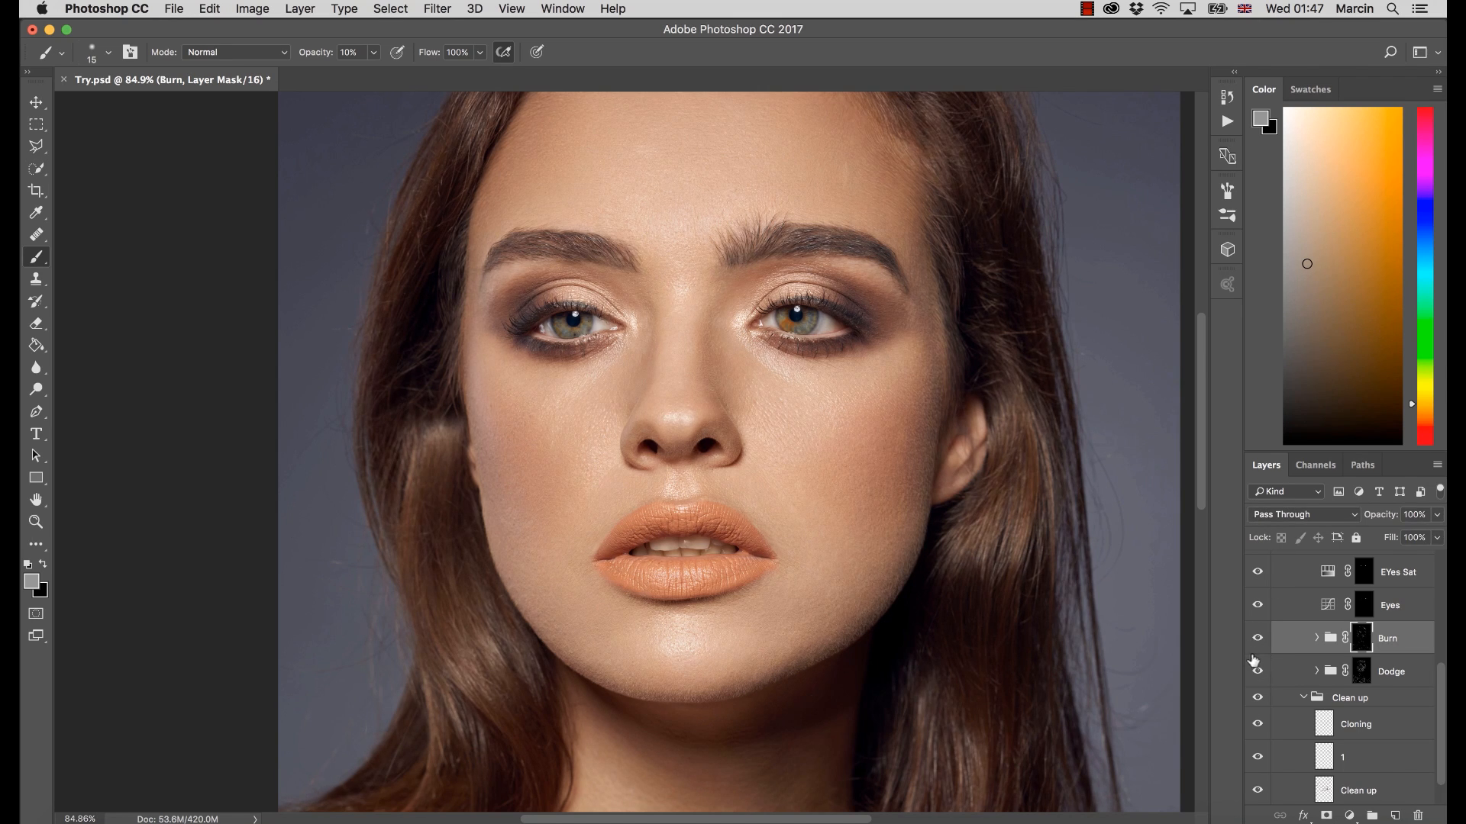
Hide the EYes Sat and Eyes layers to examine the eyes without these adjustments
{"action": "mouse_move", "coordinate": [816, 328]}
{"action": "left_mouse_down"}
{"action": "mouse_move", "coordinate": [842, 520]}
{"action": "mouse_move", "coordinate": [848, 360]}
{"action": "mouse_move", "coordinate": [909, 458]}
{"action": "left_mouse_up"}
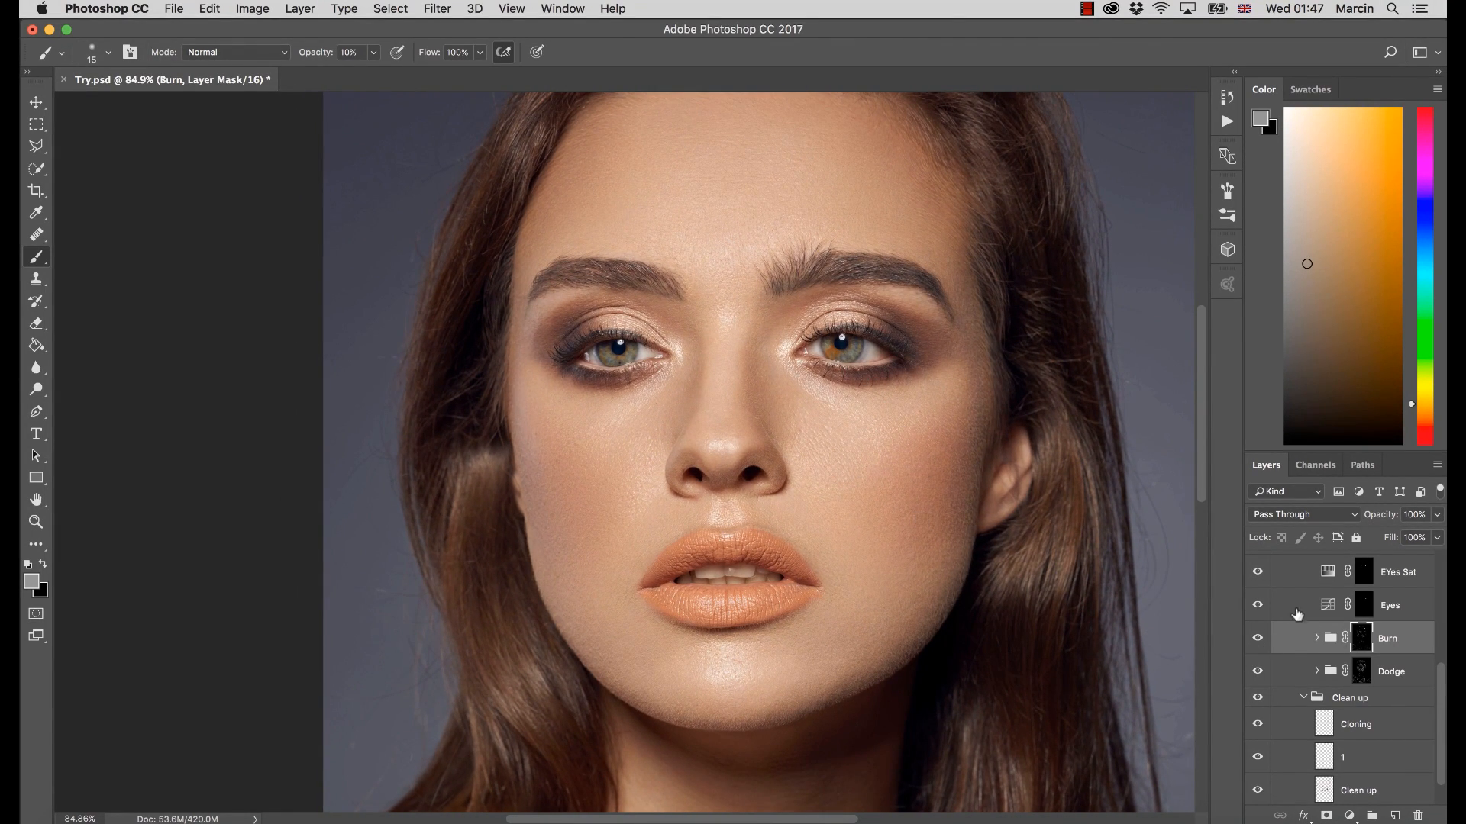
{"action": "left_click", "coordinate": [1258, 573]}
{"action": "left_click", "coordinate": [1259, 606]}
{"action": "scroll", "coordinate": [1439, 718], "scroll_direction": "down", "scroll_amount": 2}
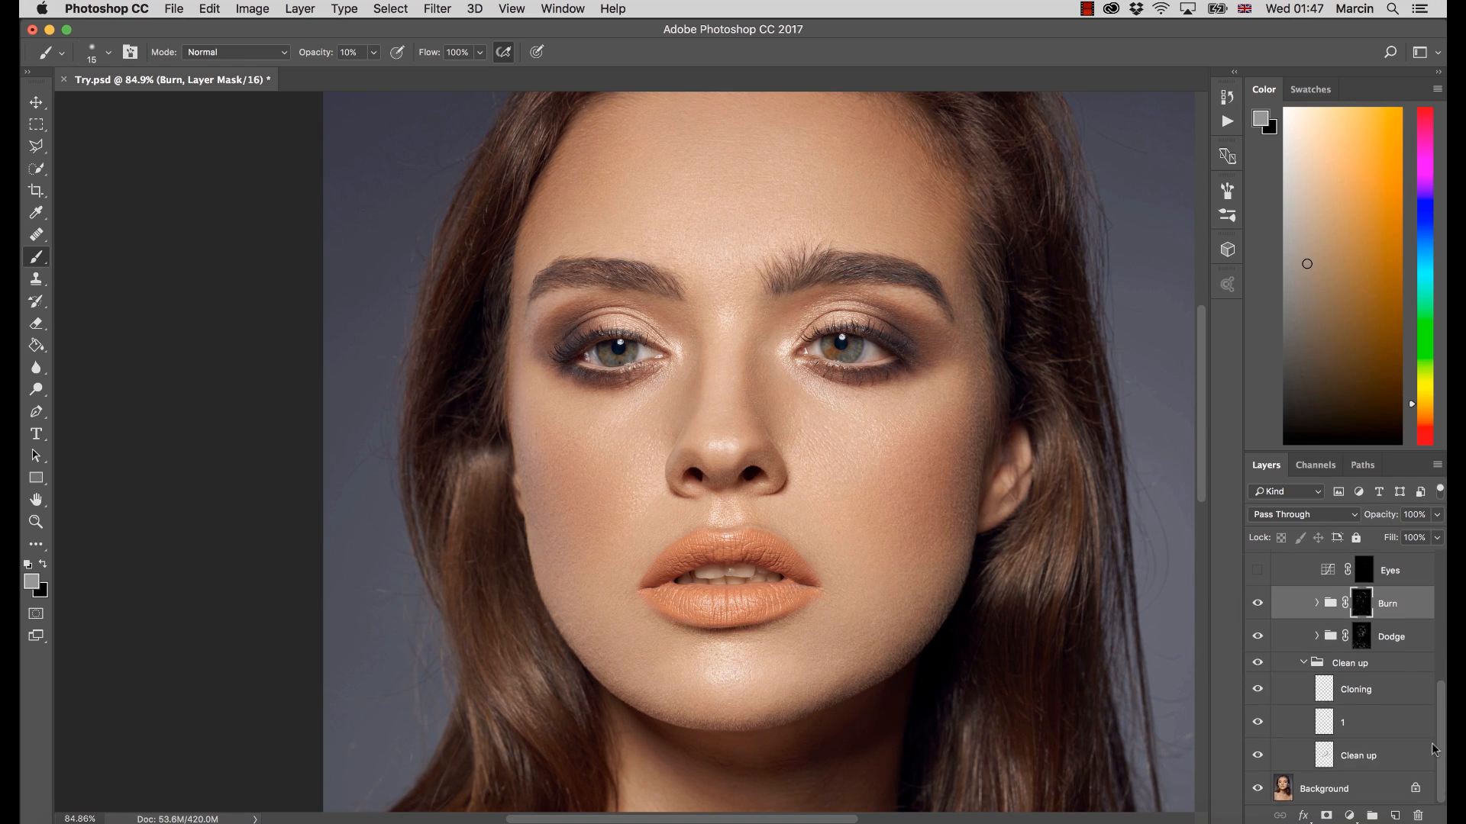
Toggle the Clean group for a before-and-after comparison, and show the Eyes and EYes Sat layers again
{"action": "left_click_drag", "start_coordinate": [1435, 731], "coordinate": [1444, 631]}
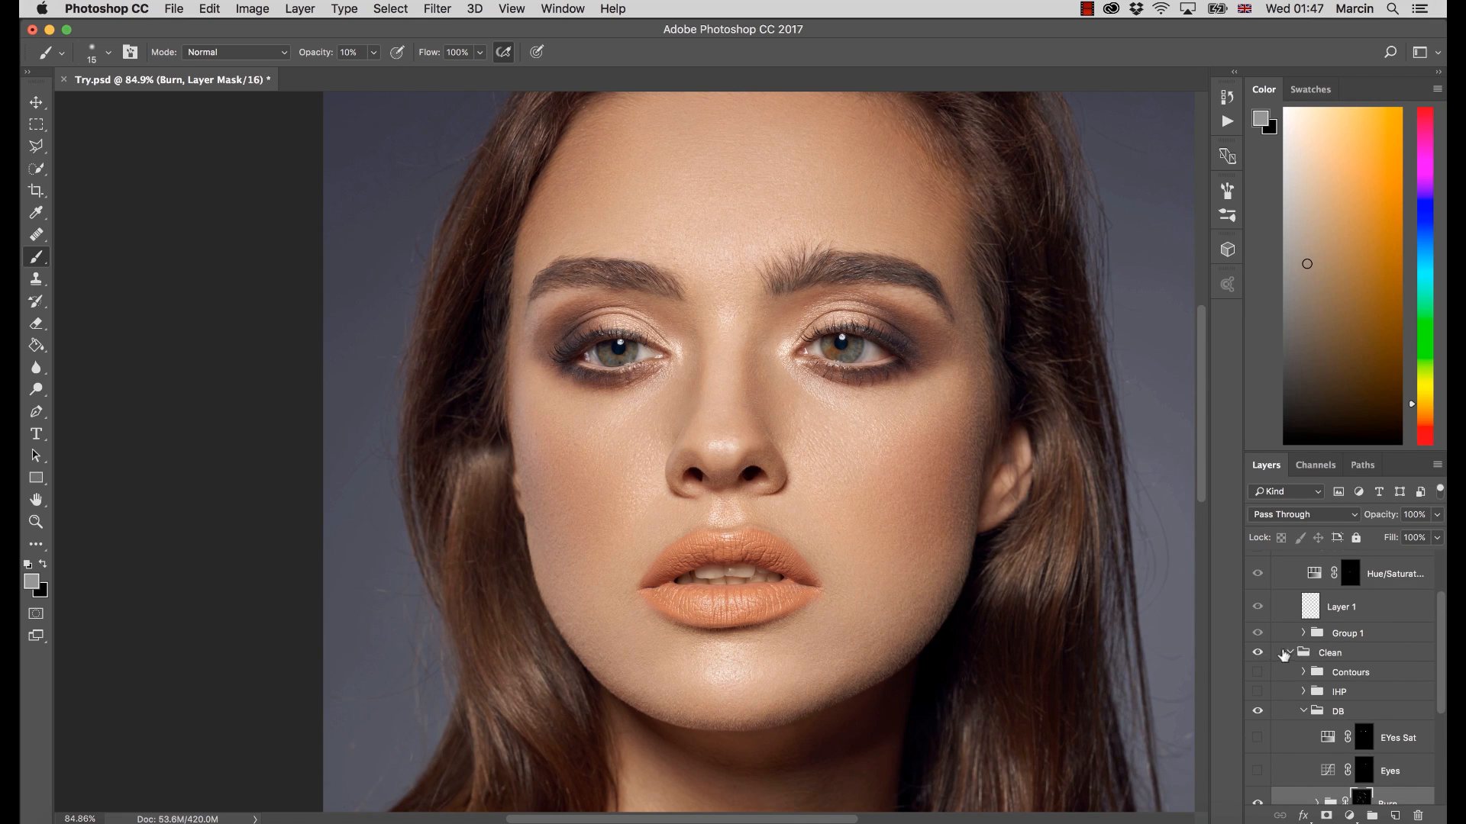
{"action": "left_click", "coordinate": [1258, 653]}
{"action": "left_click", "coordinate": [1262, 654]}
{"action": "mouse_move", "coordinate": [1440, 658]}
{"action": "left_mouse_down"}
{"action": "mouse_move", "coordinate": [1438, 636]}
{"action": "mouse_move", "coordinate": [1431, 738]}
{"action": "left_mouse_up"}
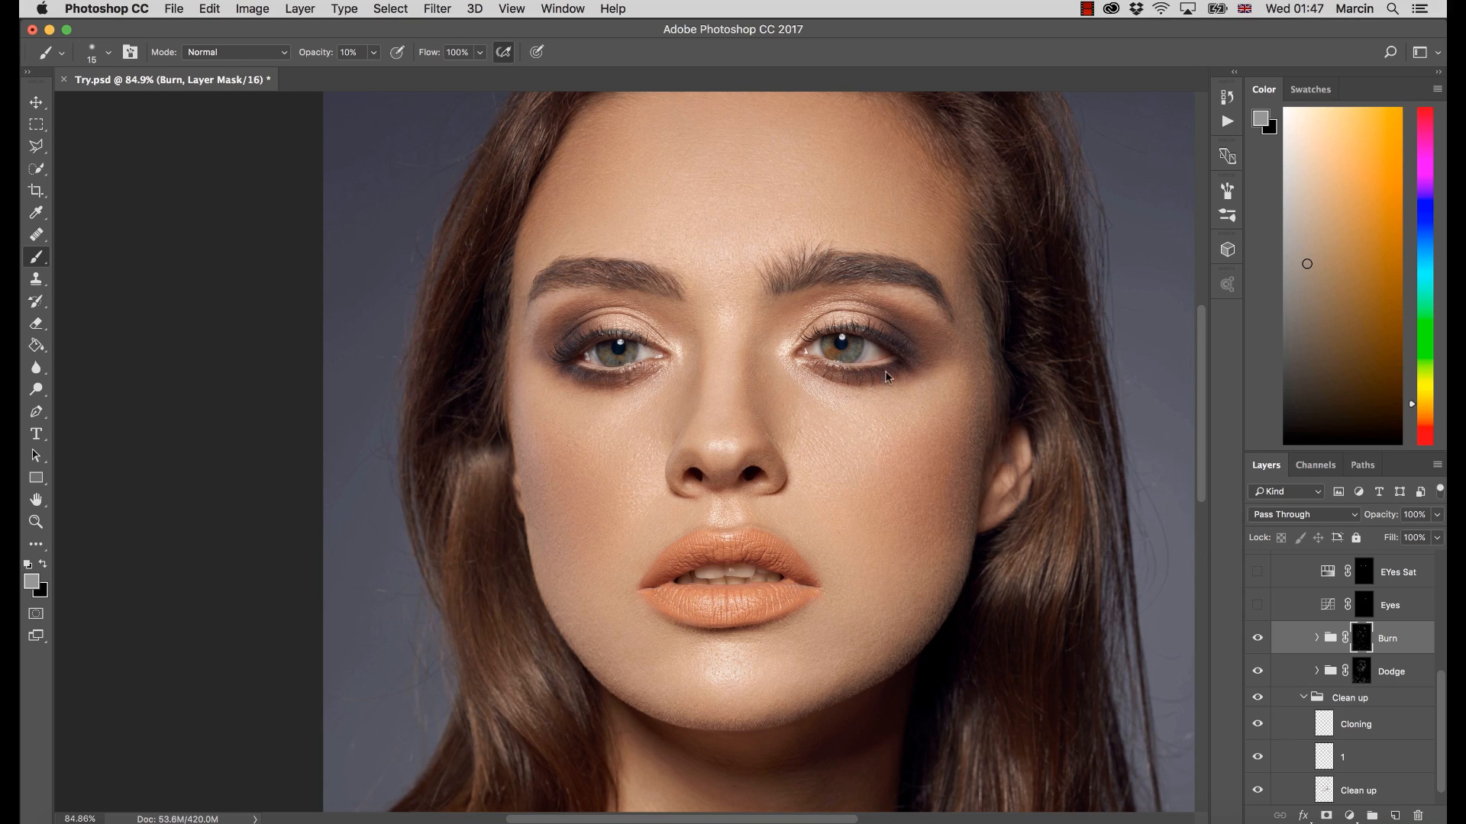
{"action": "left_click", "coordinate": [1257, 607]}
{"action": "scroll", "coordinate": [1444, 713], "scroll_direction": "up", "scroll_amount": 2}
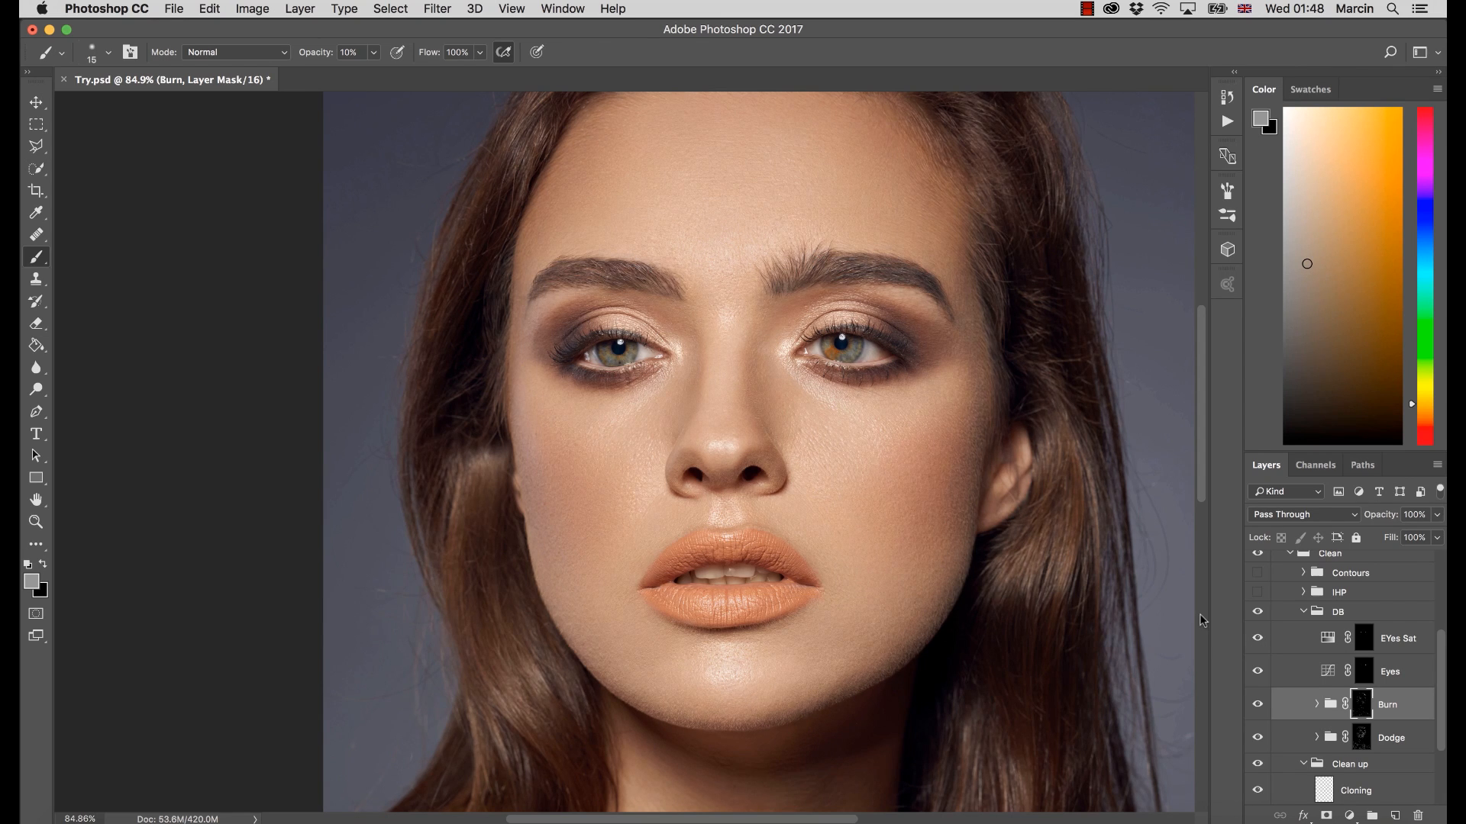
Try to view the EYes Sat layer mask on its own, and restore the full image view
{"action": "left_click", "coordinate": [1363, 640]}
{"action": "left_click", "coordinate": [1364, 641], "text": "alt"}
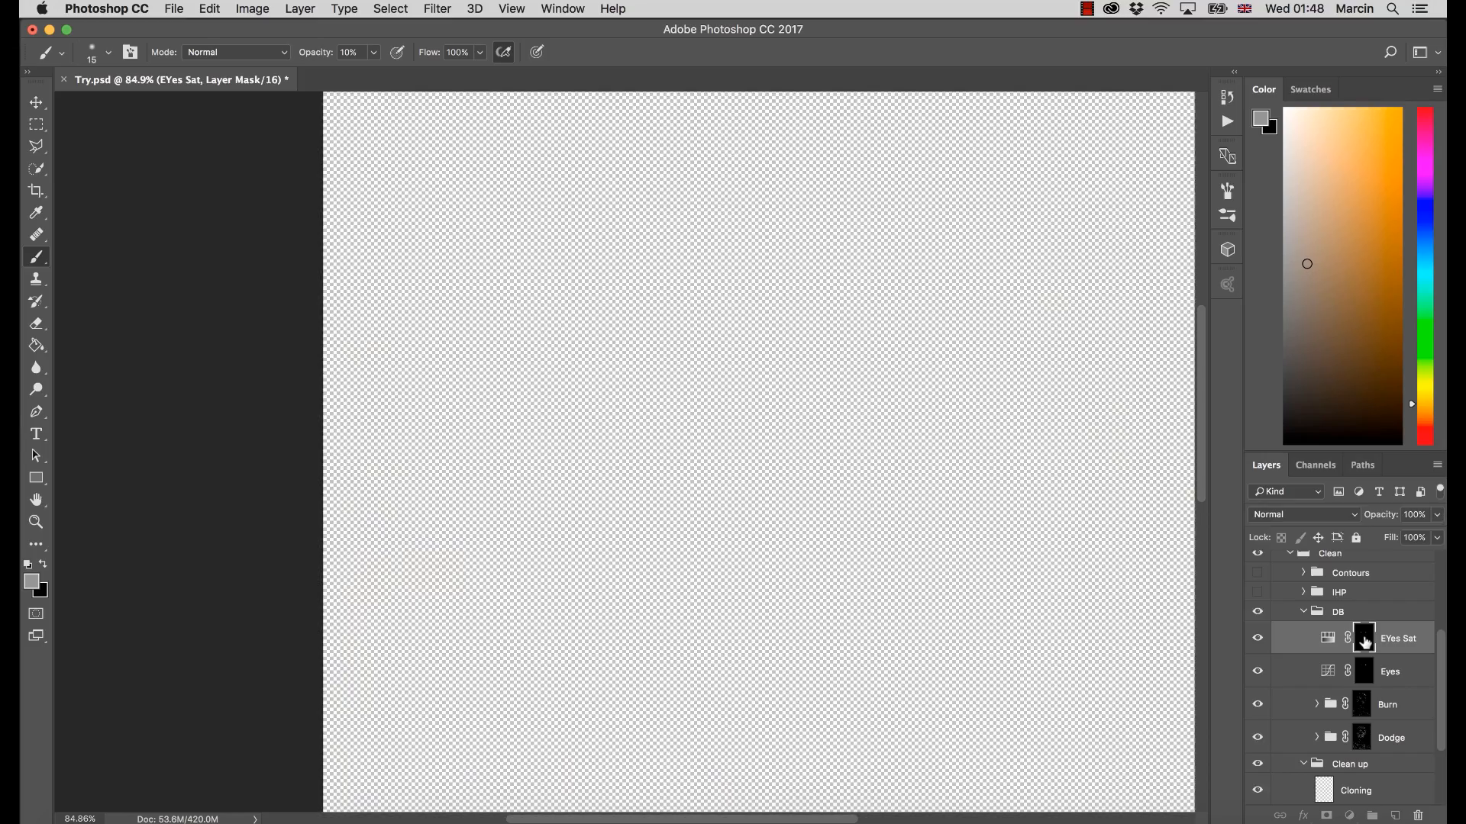
{"action": "left_click", "coordinate": [1364, 641], "text": "alt"}
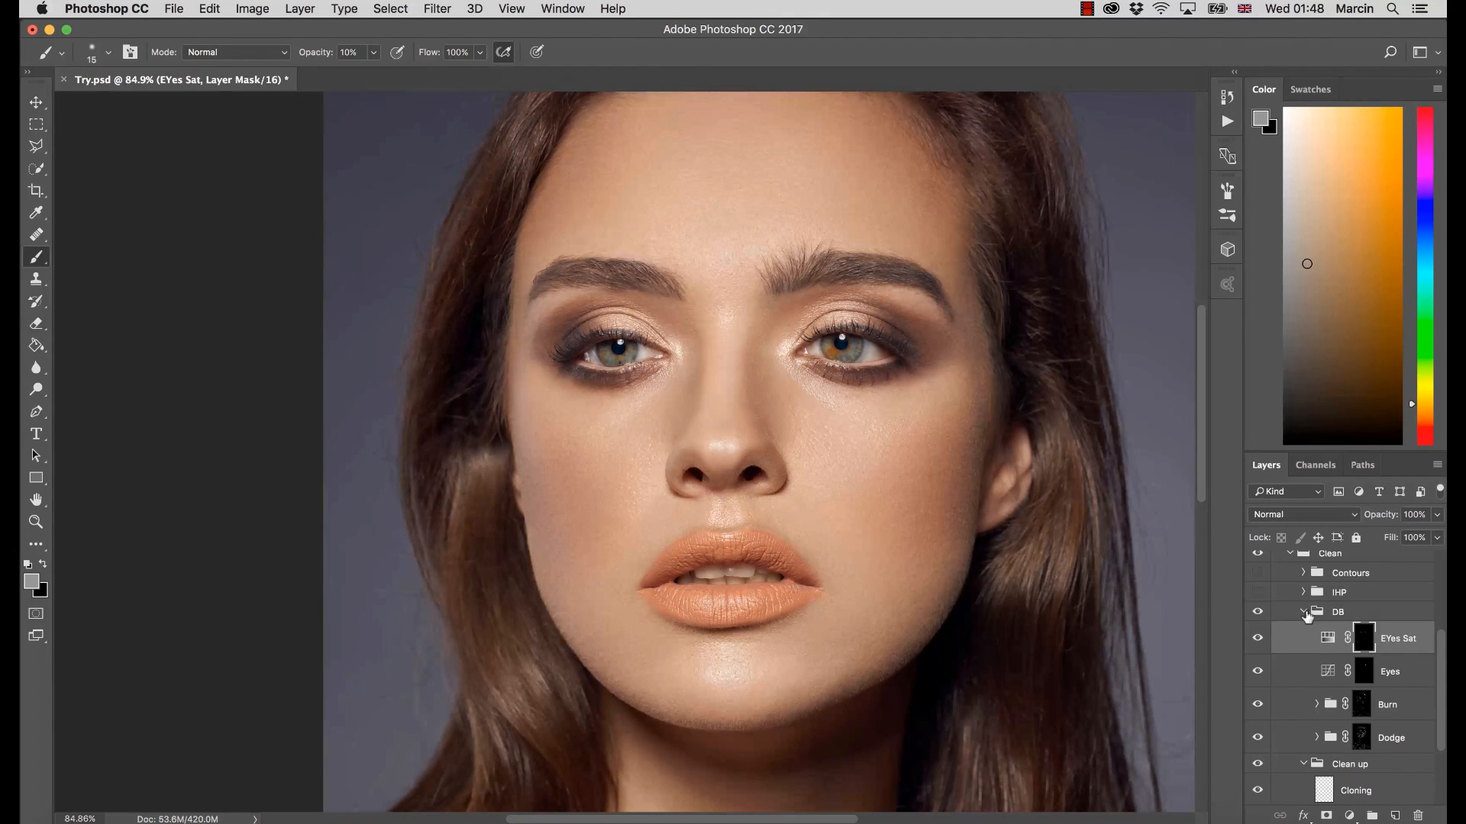
Collapse the DB and Clean up groups inside the Clean group
{"action": "left_click", "coordinate": [1305, 613]}
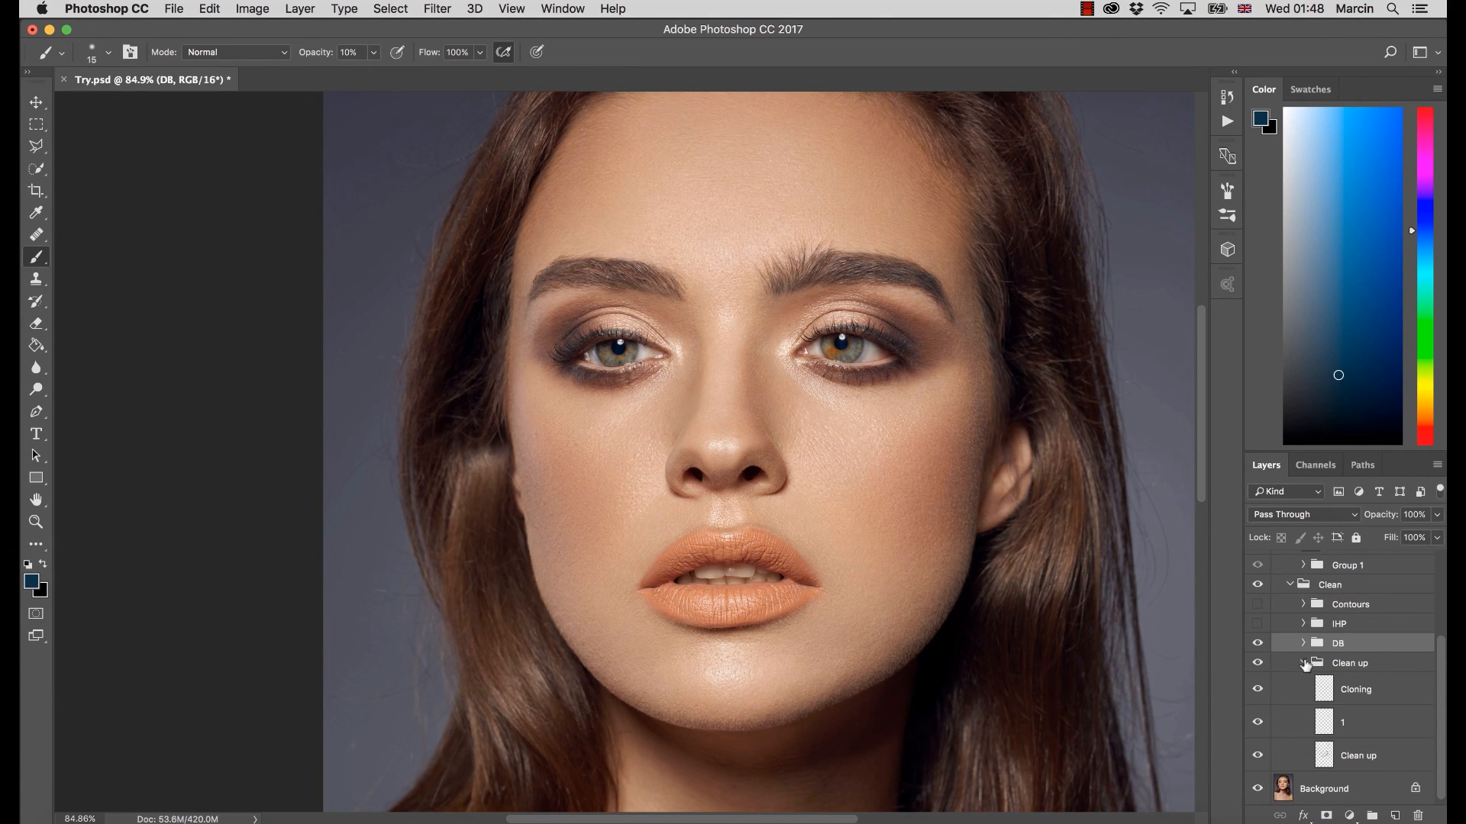
{"action": "left_click", "coordinate": [1305, 665]}
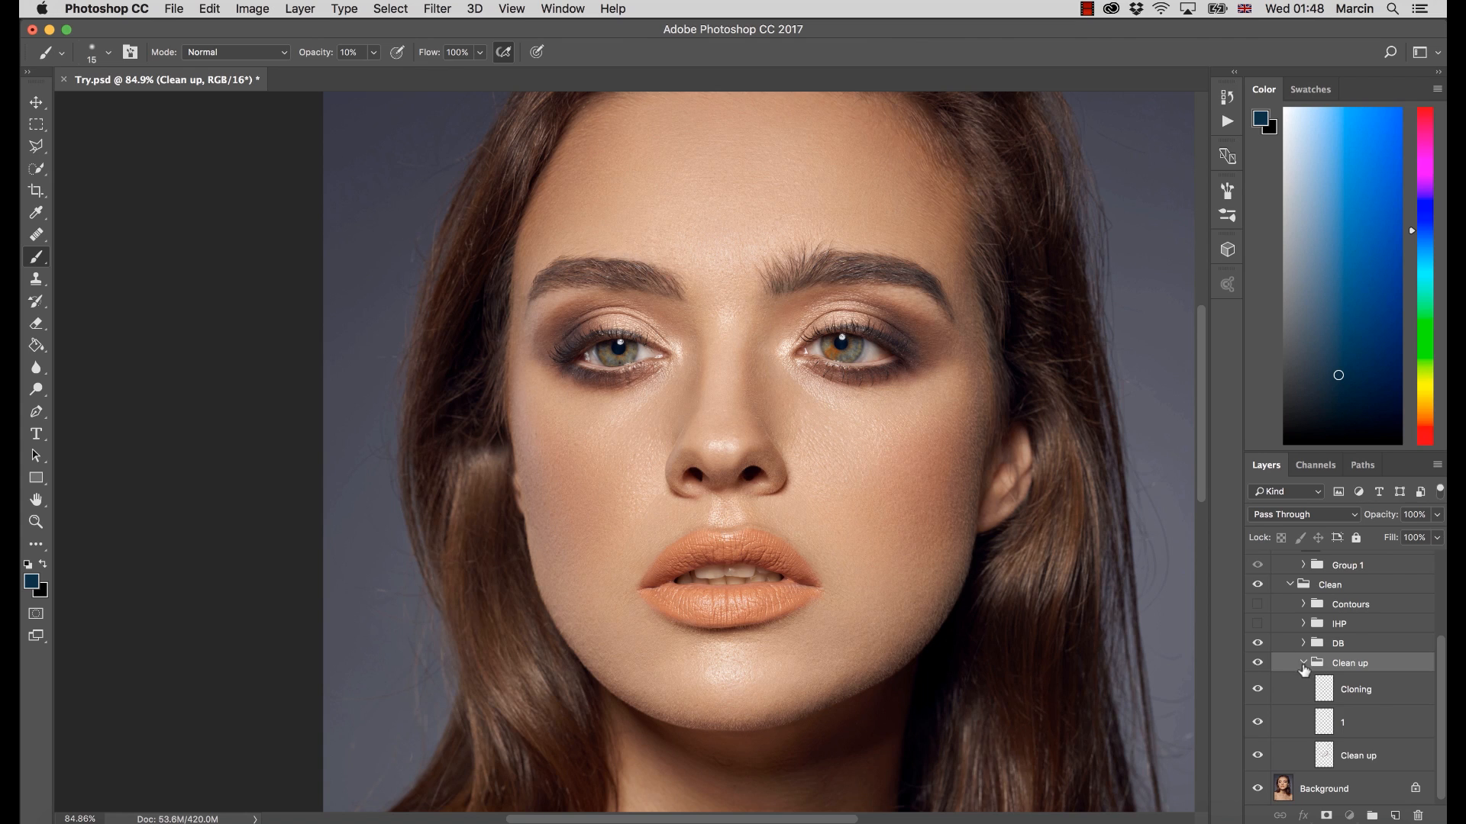
{"action": "left_click", "coordinate": [1304, 665]}
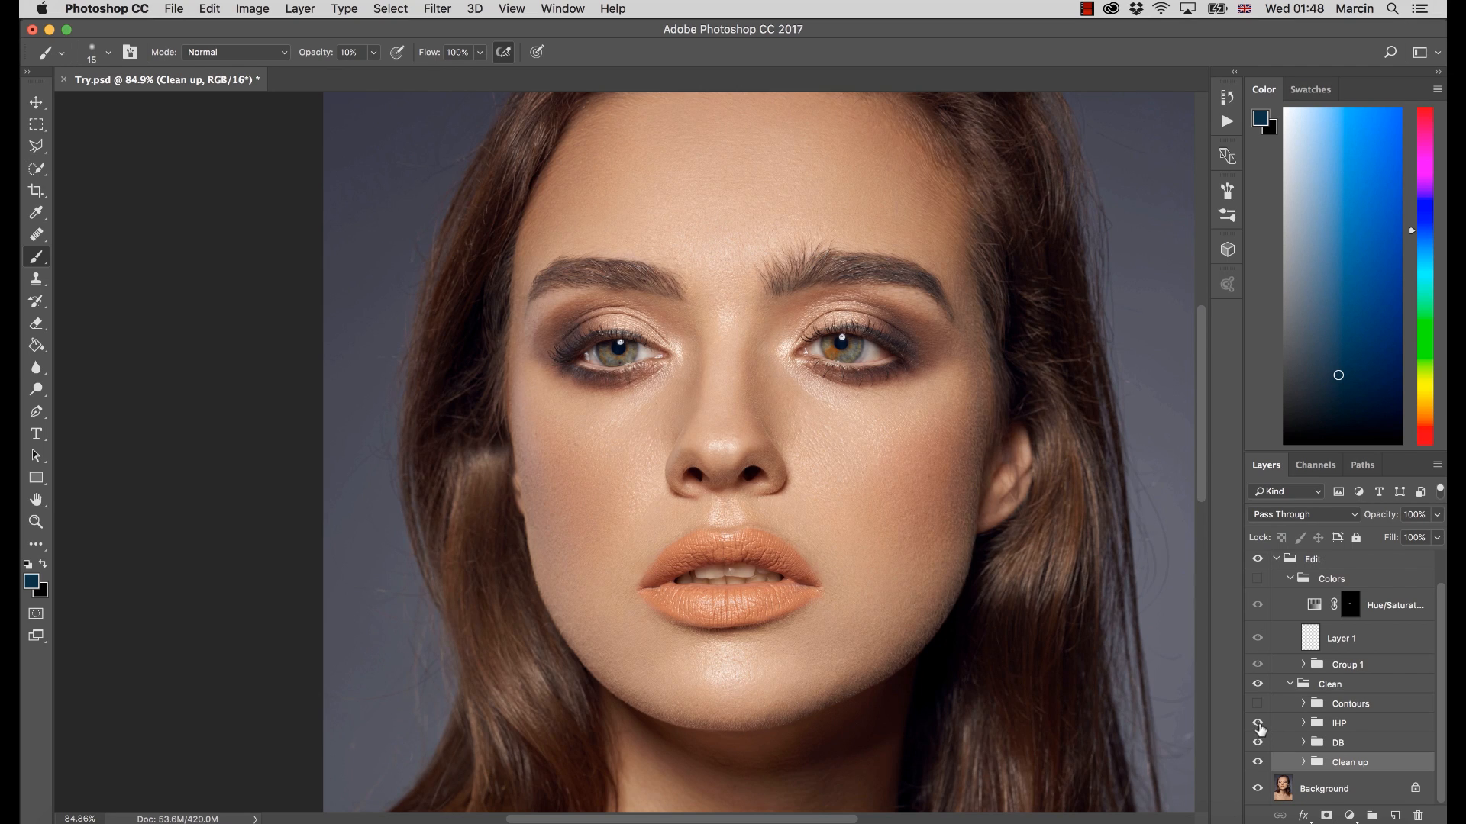
Expand the IHP group and toggle its visibility to compare the portrait with and without it
{"action": "left_click", "coordinate": [1303, 723]}
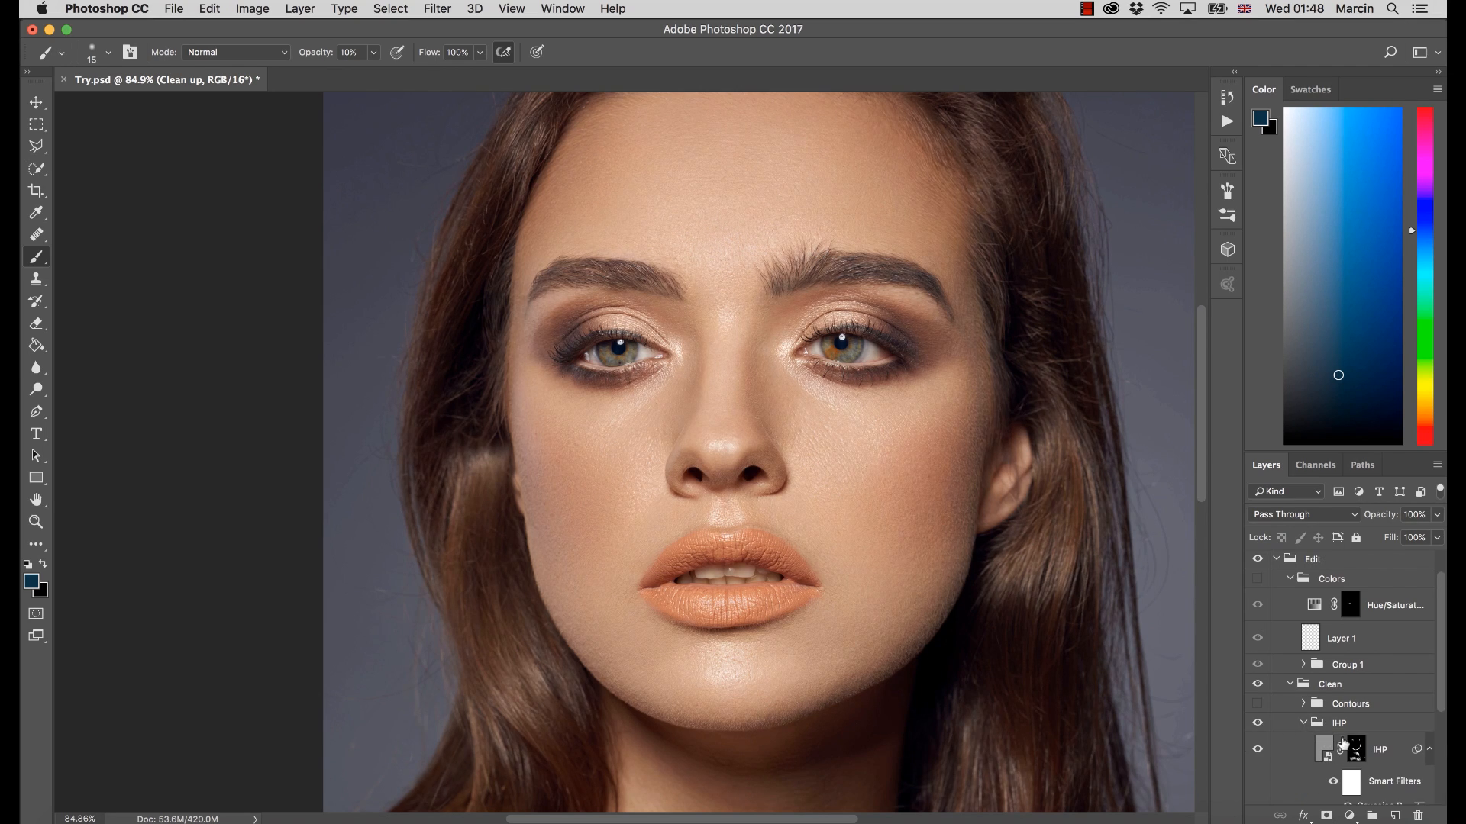
{"action": "scroll", "coordinate": [1442, 717], "scroll_direction": "down", "scroll_amount": 4}
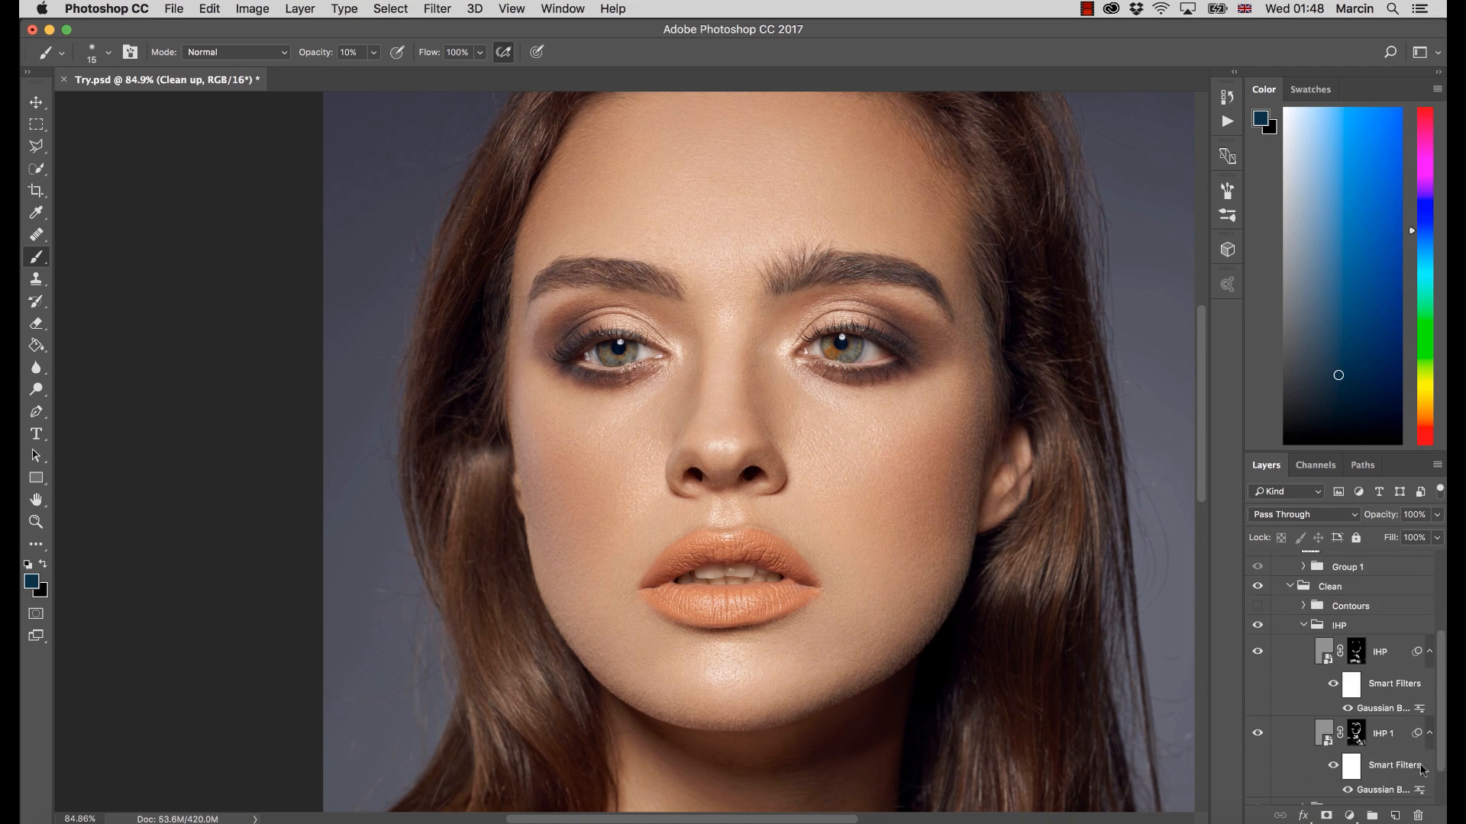
{"action": "scroll", "coordinate": [1440, 748], "scroll_direction": "down", "scroll_amount": 2}
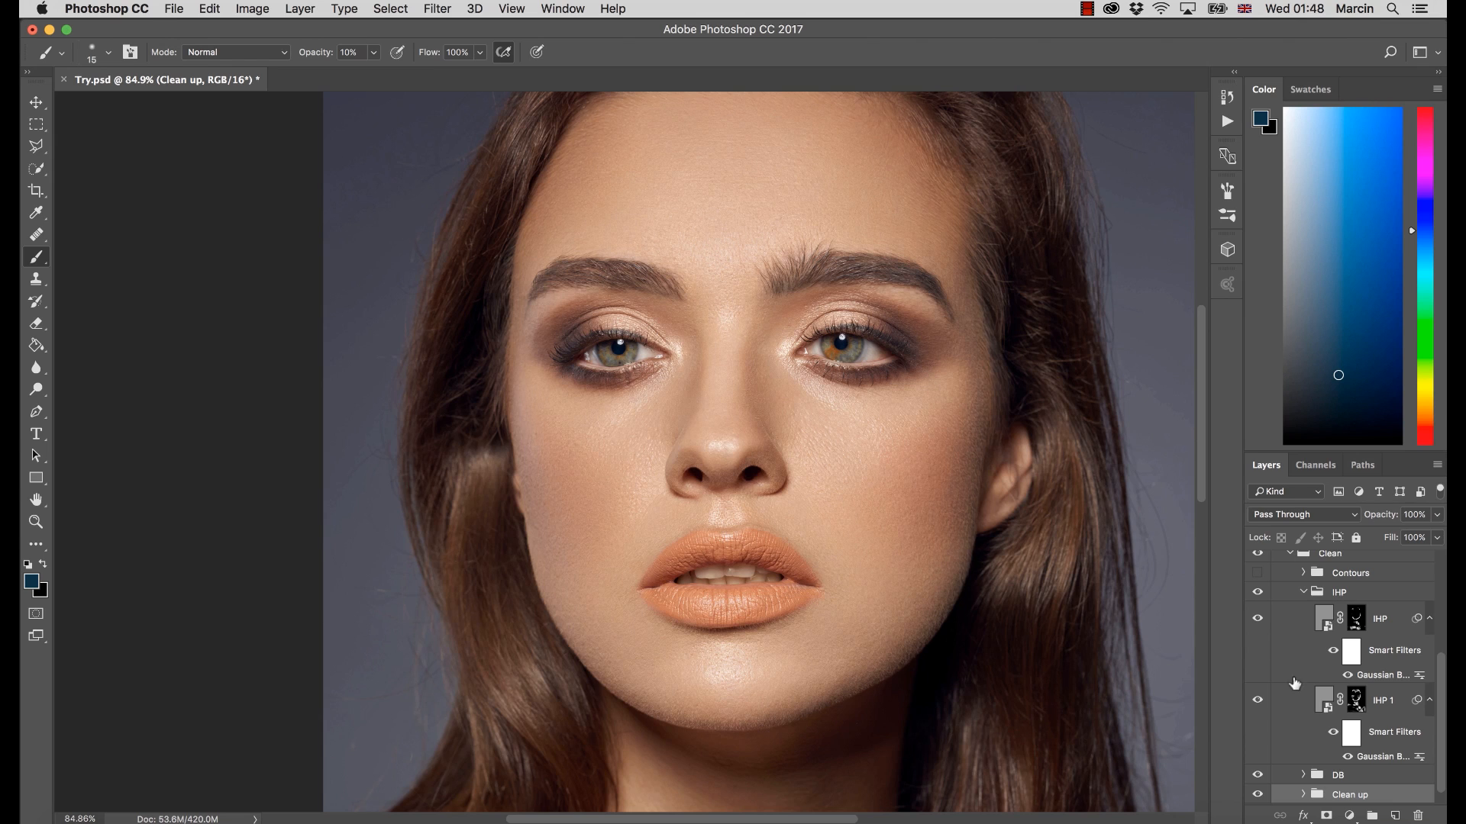
{"action": "left_click", "coordinate": [1257, 592]}
{"action": "key", "text": "super+space"}
{"action": "left_click_drag", "start_coordinate": [978, 535], "coordinate": [1004, 544]}
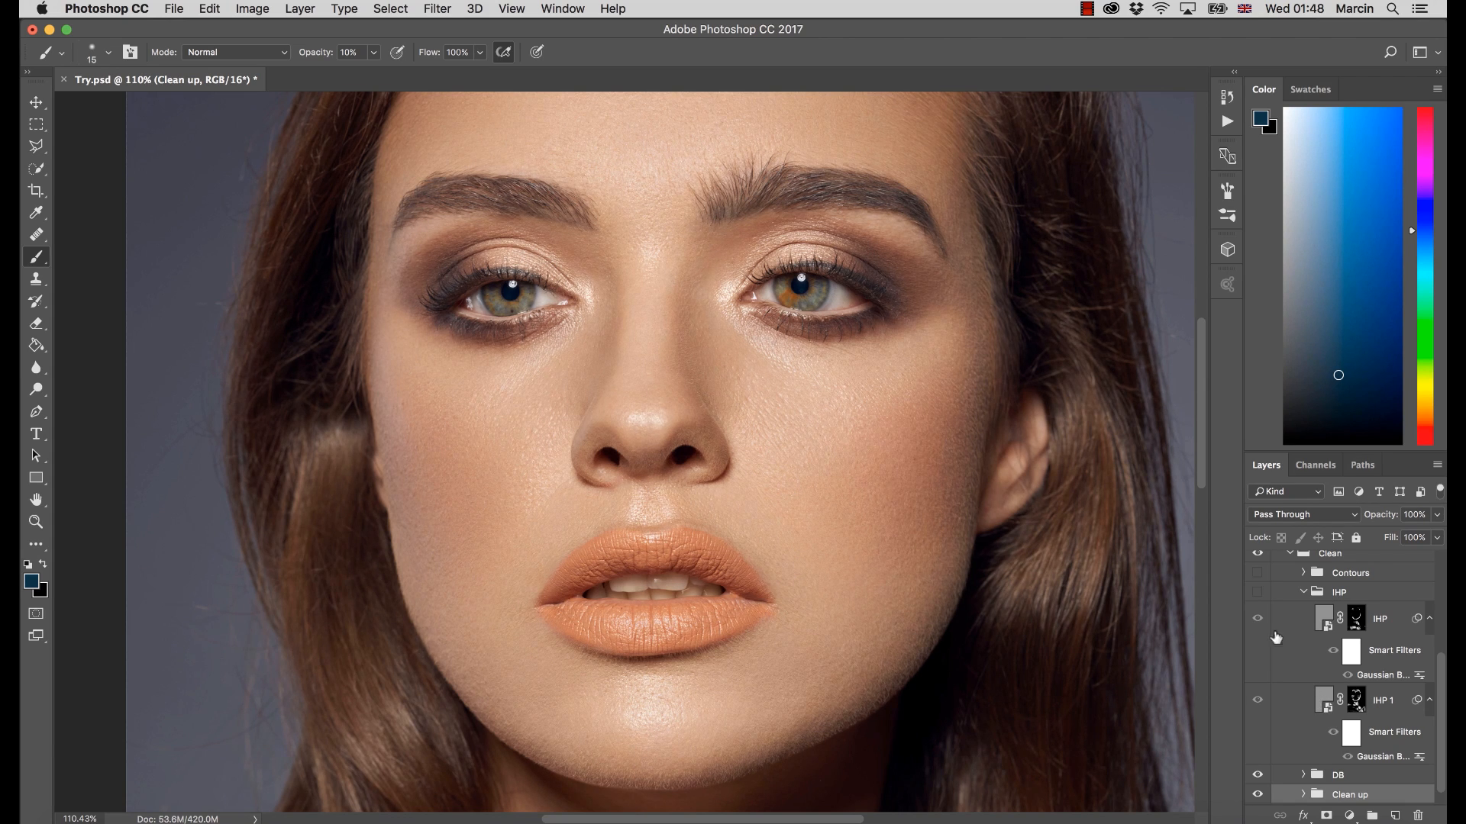
{"action": "left_click", "coordinate": [1257, 594]}
{"action": "left_click", "coordinate": [1256, 594]}
Compare the cheek skin texture close up with the IHP group hidden and shown
{"action": "key", "text": "z"}
{"action": "left_click_drag", "start_coordinate": [950, 539], "coordinate": [1011, 576]}
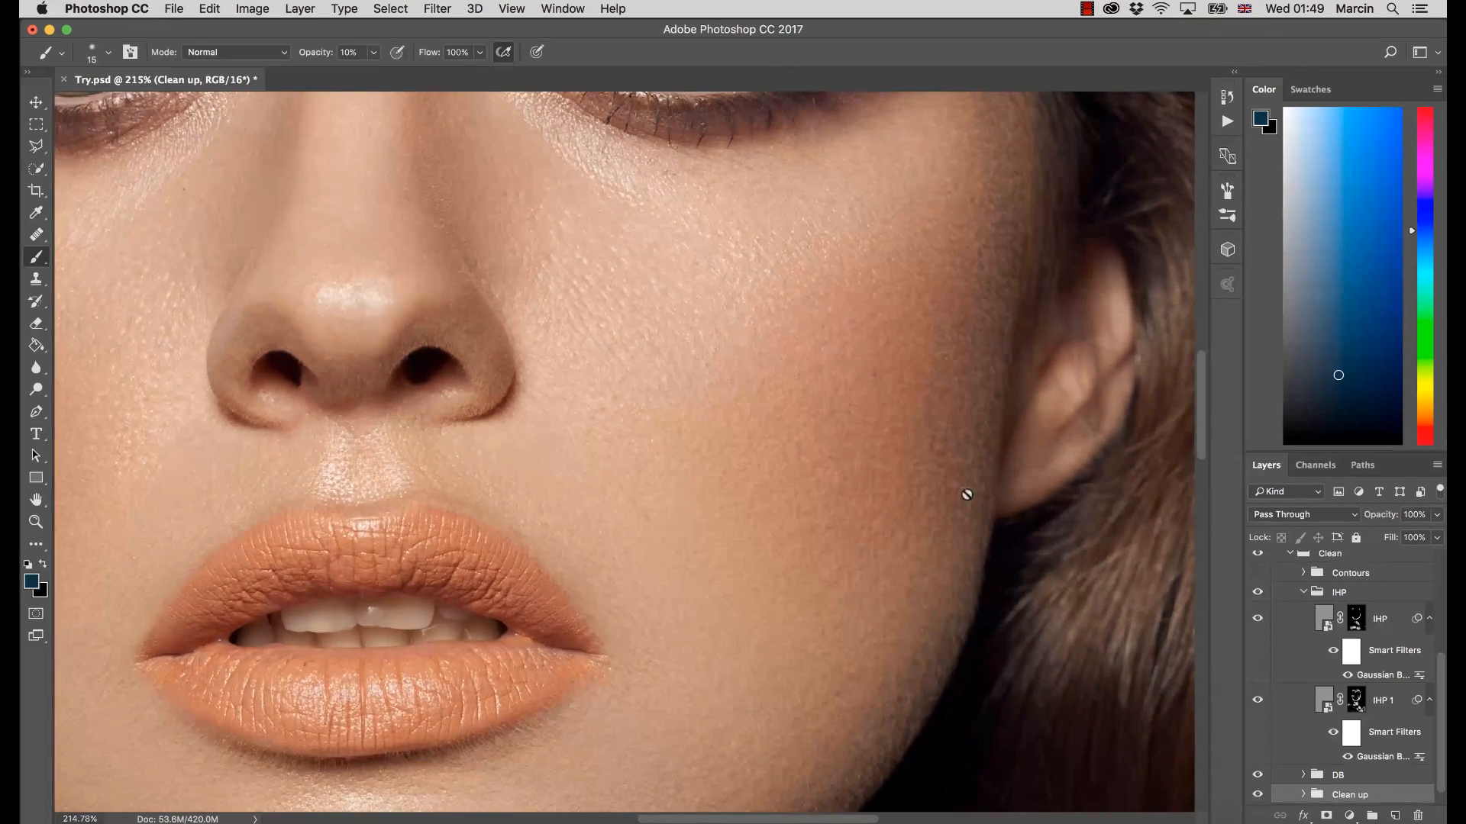
{"action": "left_click_drag", "start_coordinate": [962, 513], "coordinate": [987, 532]}
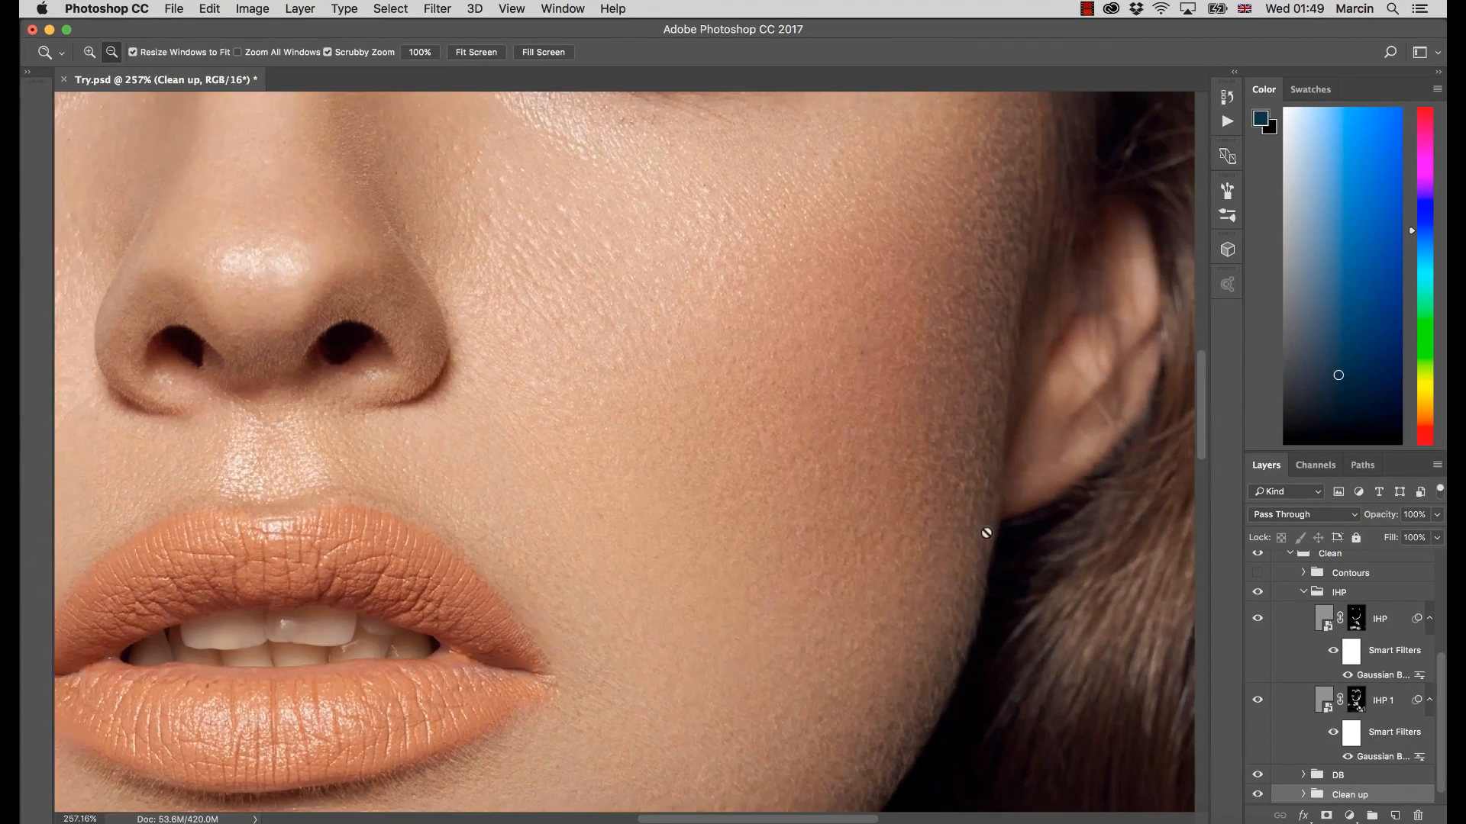
{"action": "left_click", "coordinate": [1260, 597]}
{"action": "left_click", "coordinate": [1258, 595]}
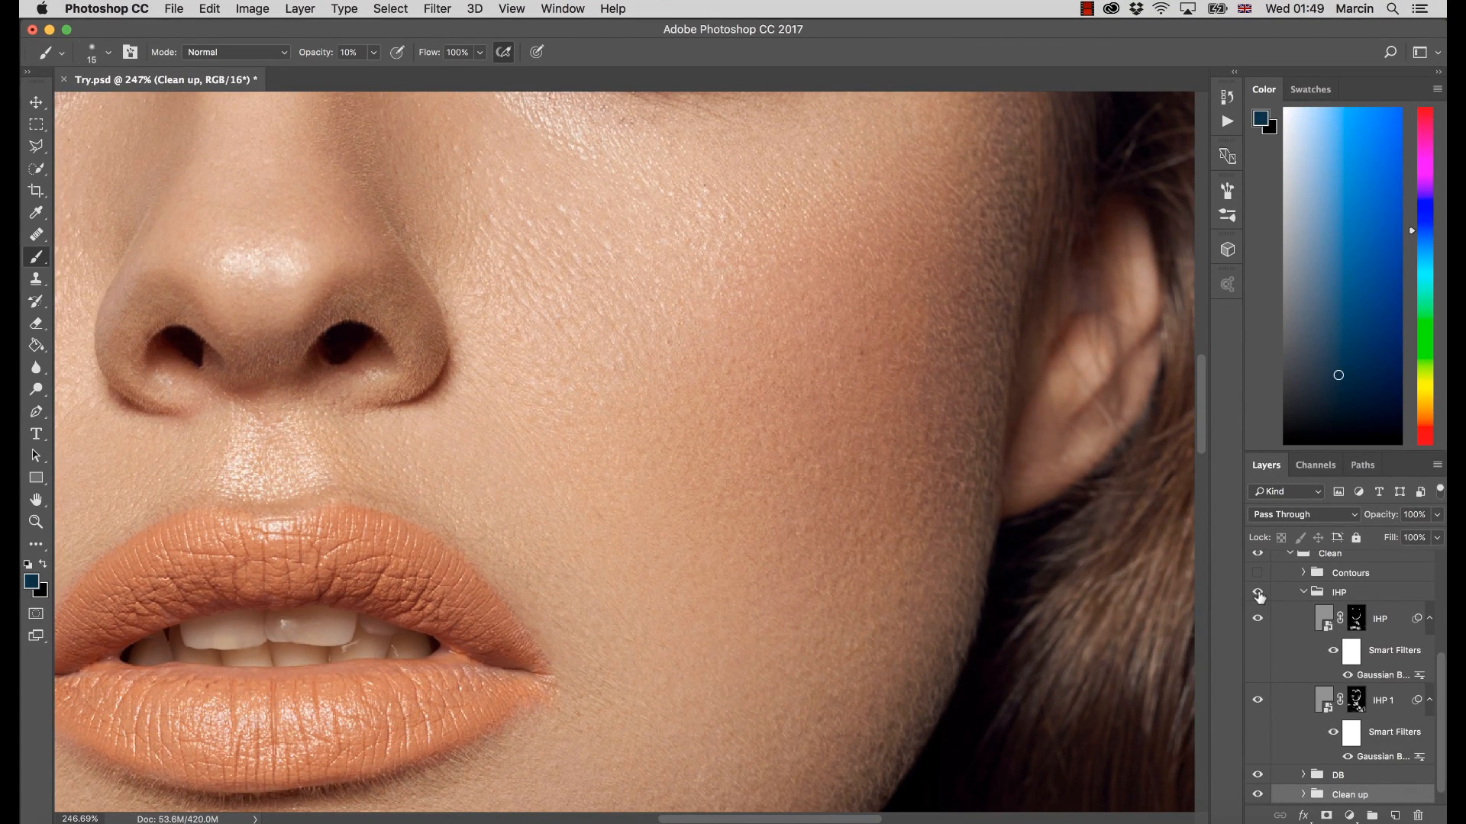
{"action": "left_click", "coordinate": [1258, 594]}
{"action": "left_click_drag", "start_coordinate": [966, 617], "coordinate": [847, 617]}
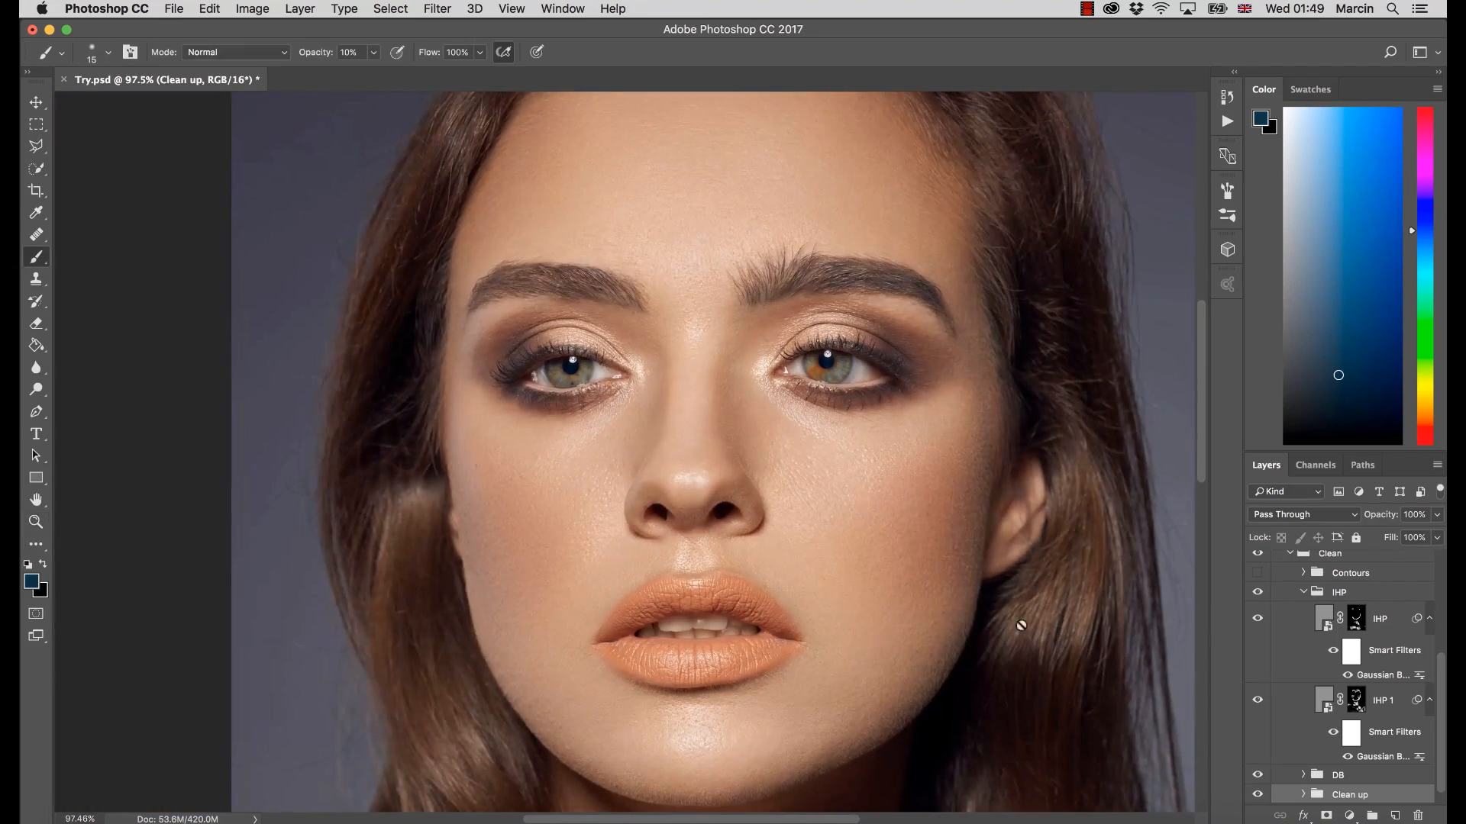
Inspect the IHP 1 and IHP layer masks on their own, and collapse the IHP group
{"action": "left_click", "coordinate": [1355, 704], "text": "alt"}
{"action": "left_click", "coordinate": [1356, 709], "text": "alt"}
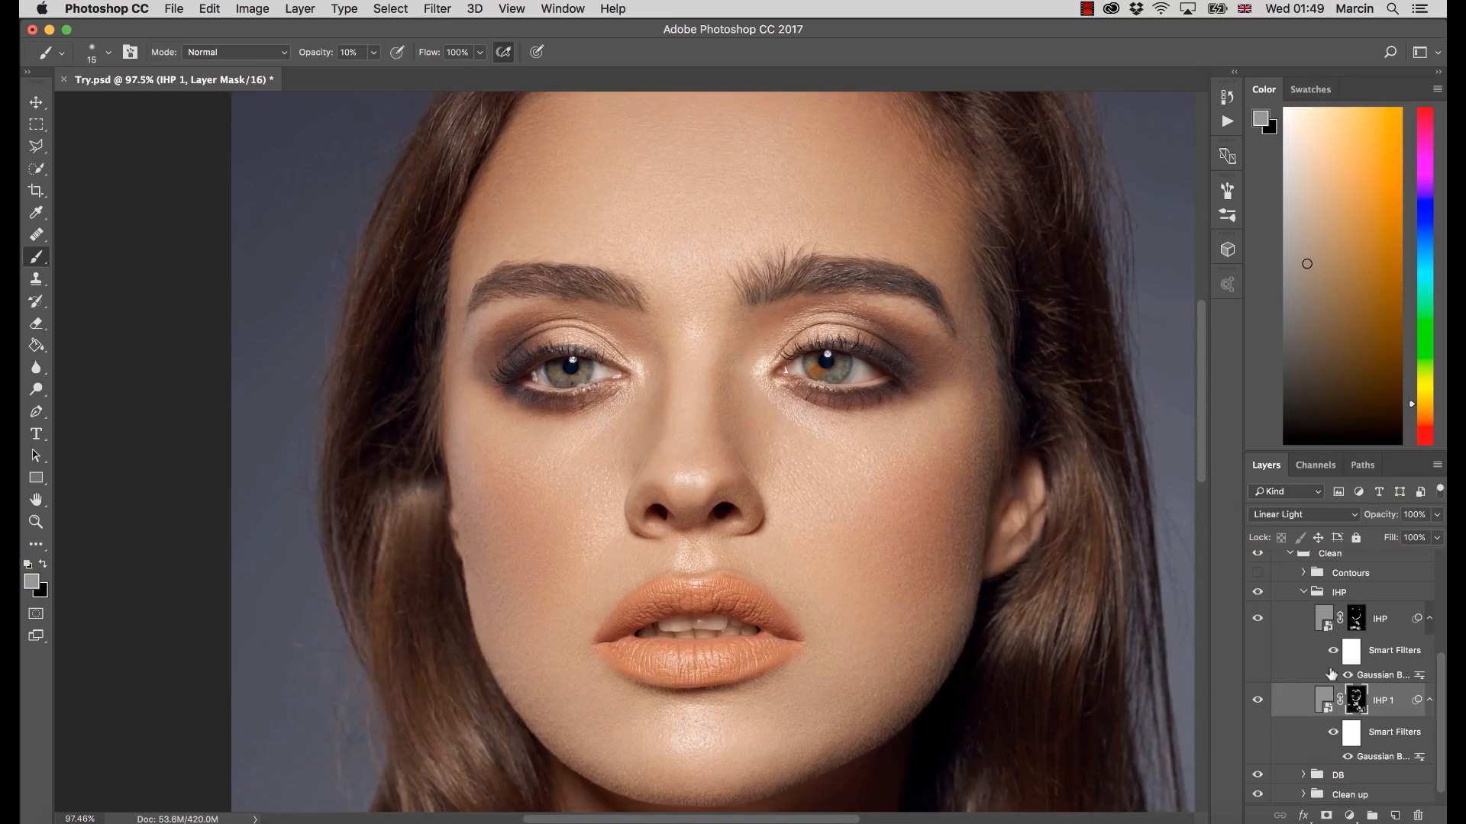
{"action": "left_click", "coordinate": [1356, 708], "text": "alt"}
{"action": "left_click", "coordinate": [1355, 708], "text": "alt"}
{"action": "left_click", "coordinate": [1356, 620], "text": "alt"}
{"action": "left_click", "coordinate": [1355, 620], "text": "alt"}
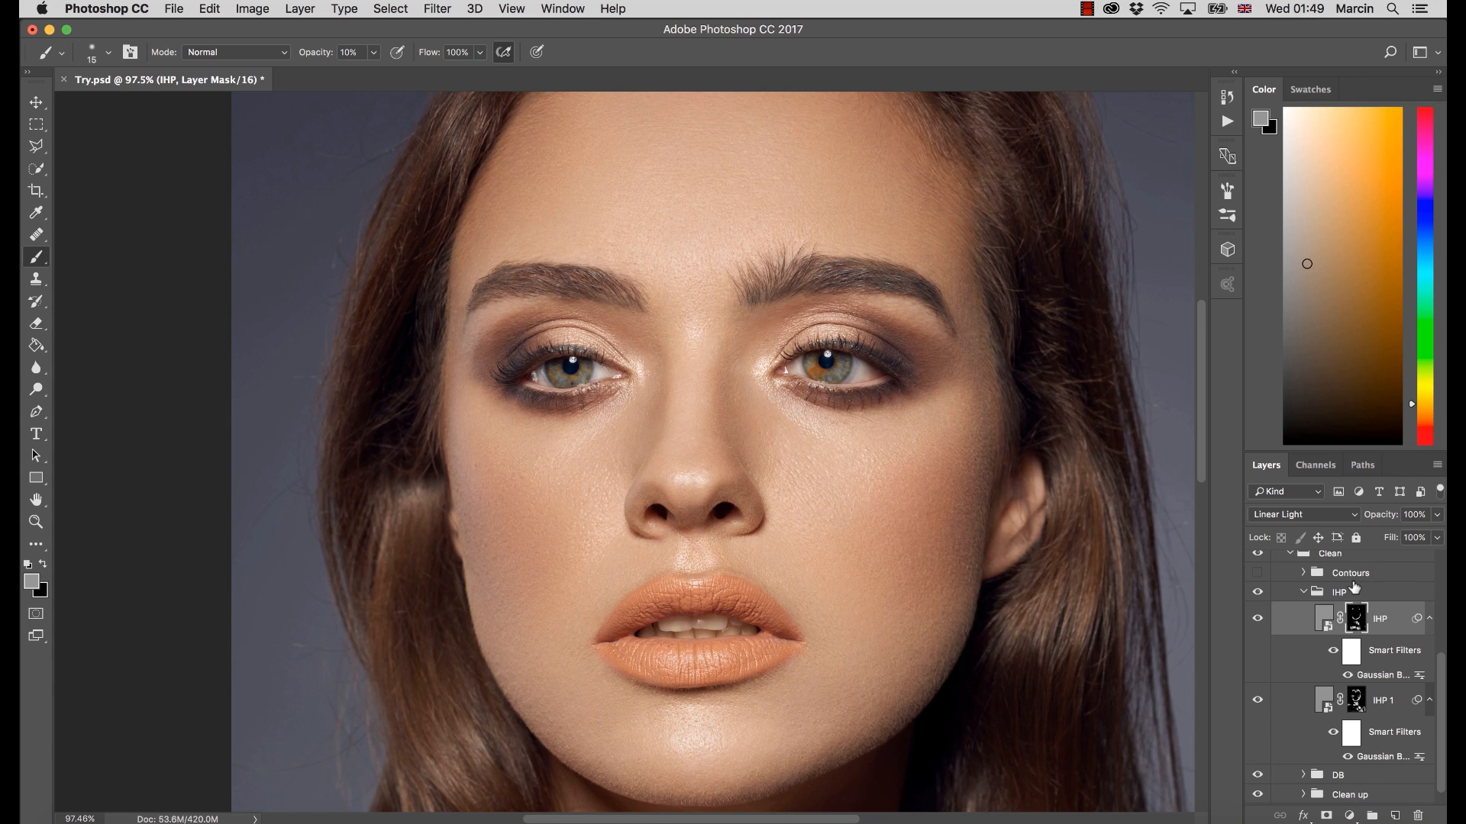
{"action": "left_click", "coordinate": [1303, 592]}
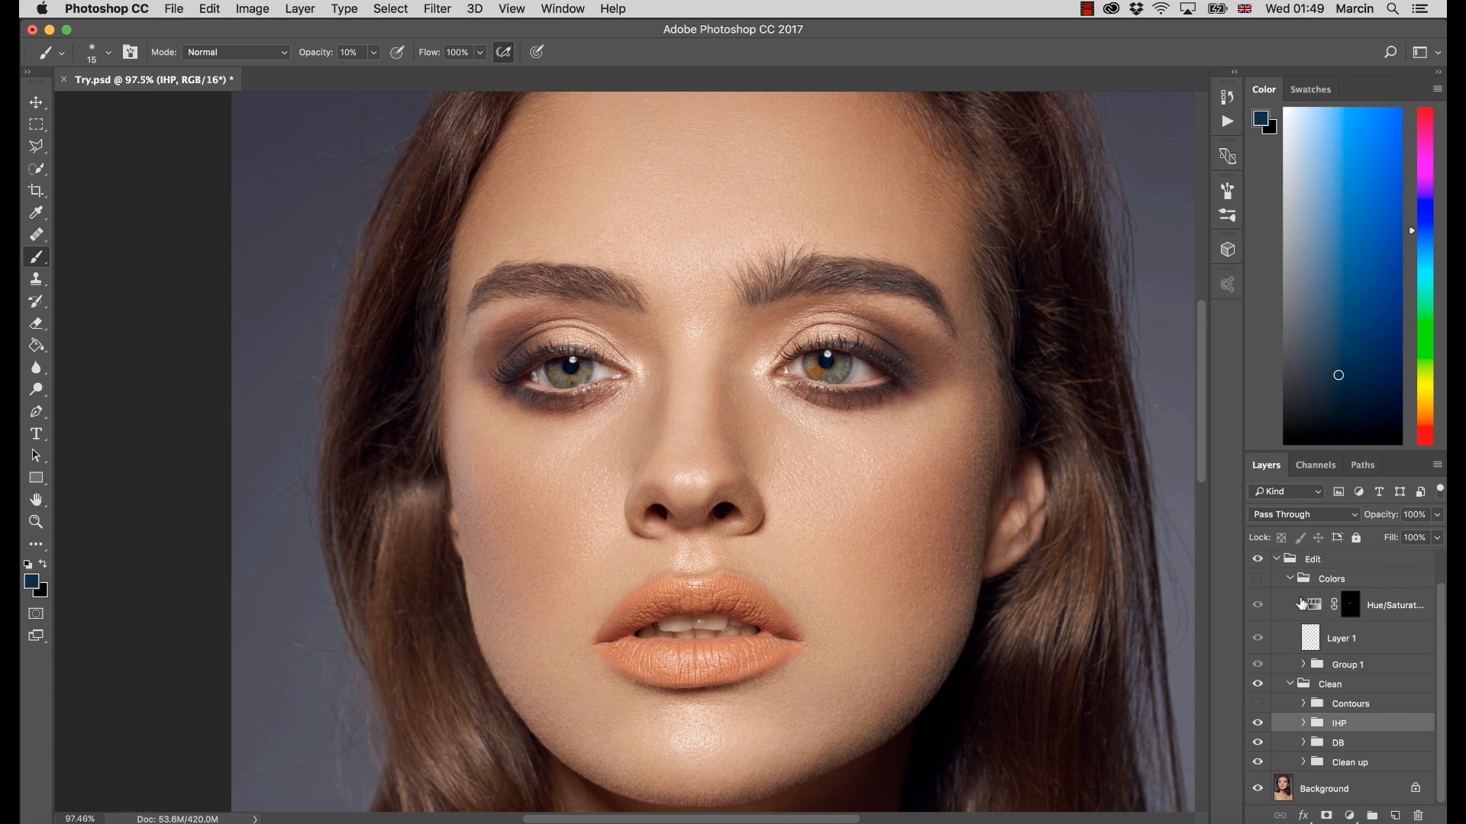
Show the Contours group, toggling it on and off to compare its effect on the whole portrait
{"action": "left_click", "coordinate": [1259, 723]}
{"action": "key", "text": "z"}
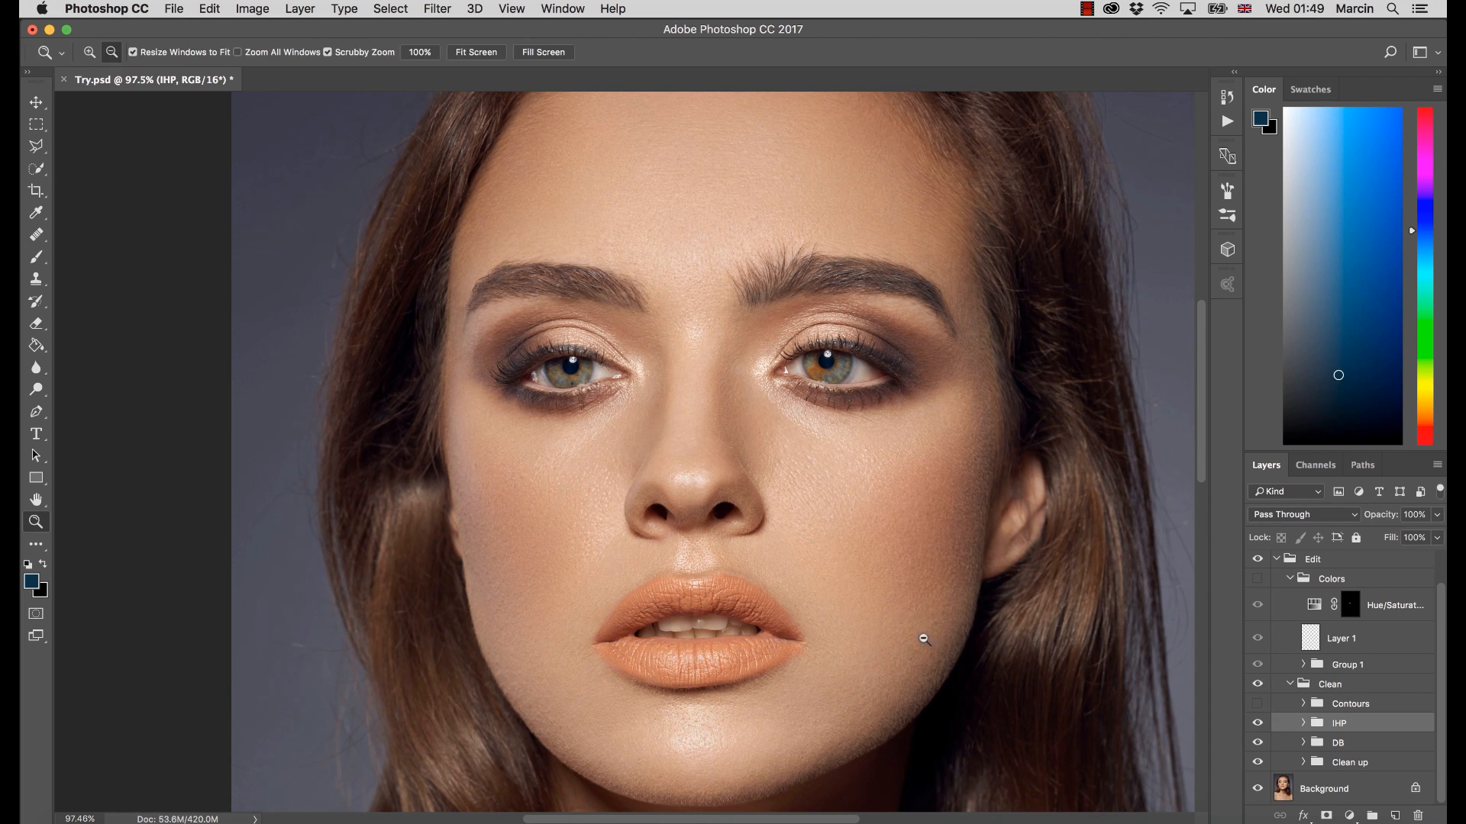
{"action": "left_click_drag", "start_coordinate": [923, 639], "coordinate": [858, 629]}
{"action": "left_click_drag", "start_coordinate": [925, 671], "coordinate": [878, 653]}
{"action": "left_click_drag", "start_coordinate": [806, 517], "coordinate": [828, 562]}
{"action": "key", "text": "b"}
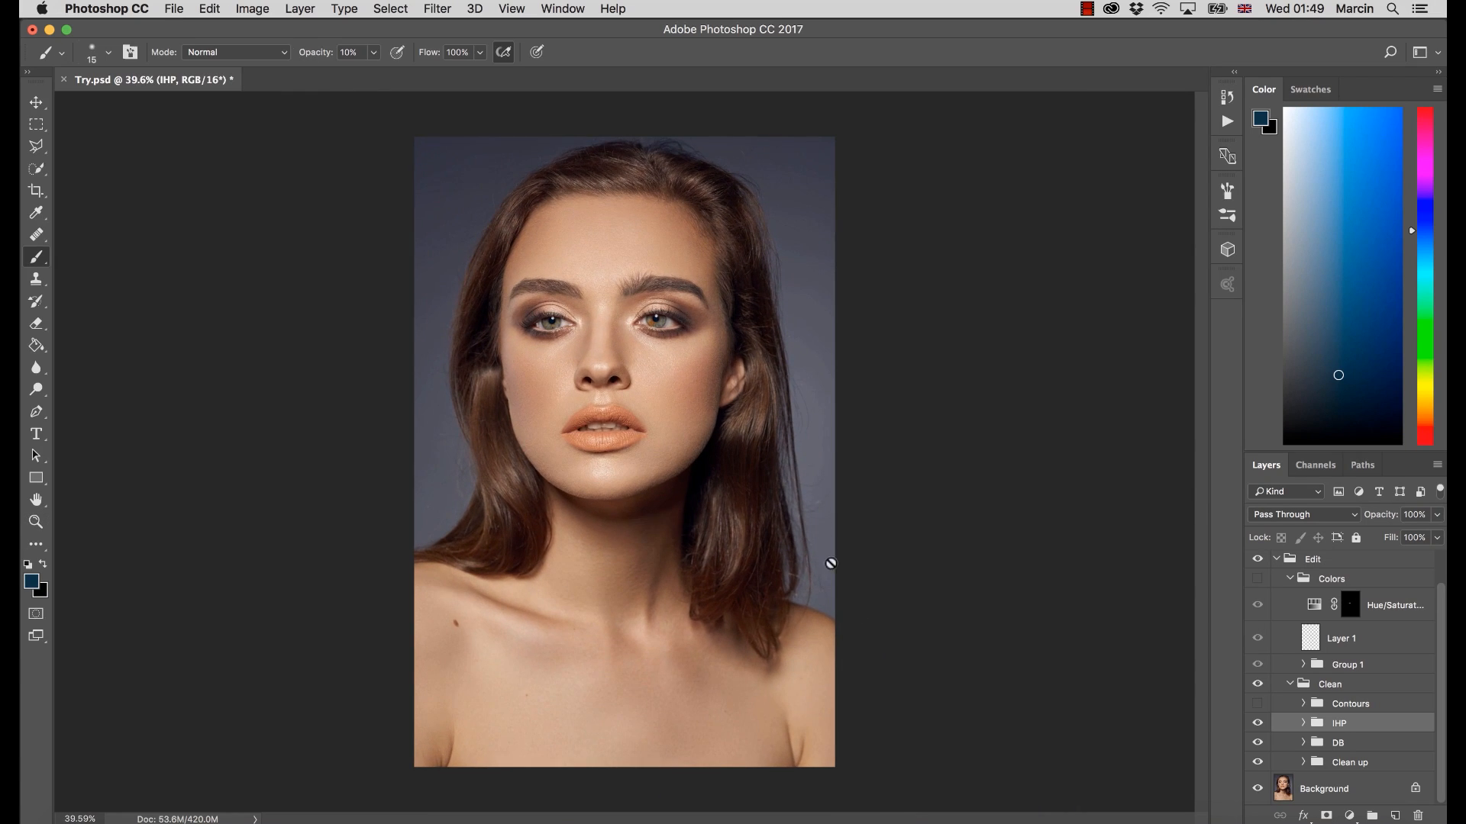
{"action": "left_click", "coordinate": [1256, 703]}
{"action": "left_click", "coordinate": [1257, 705]}
{"action": "left_click", "coordinate": [1258, 707]}
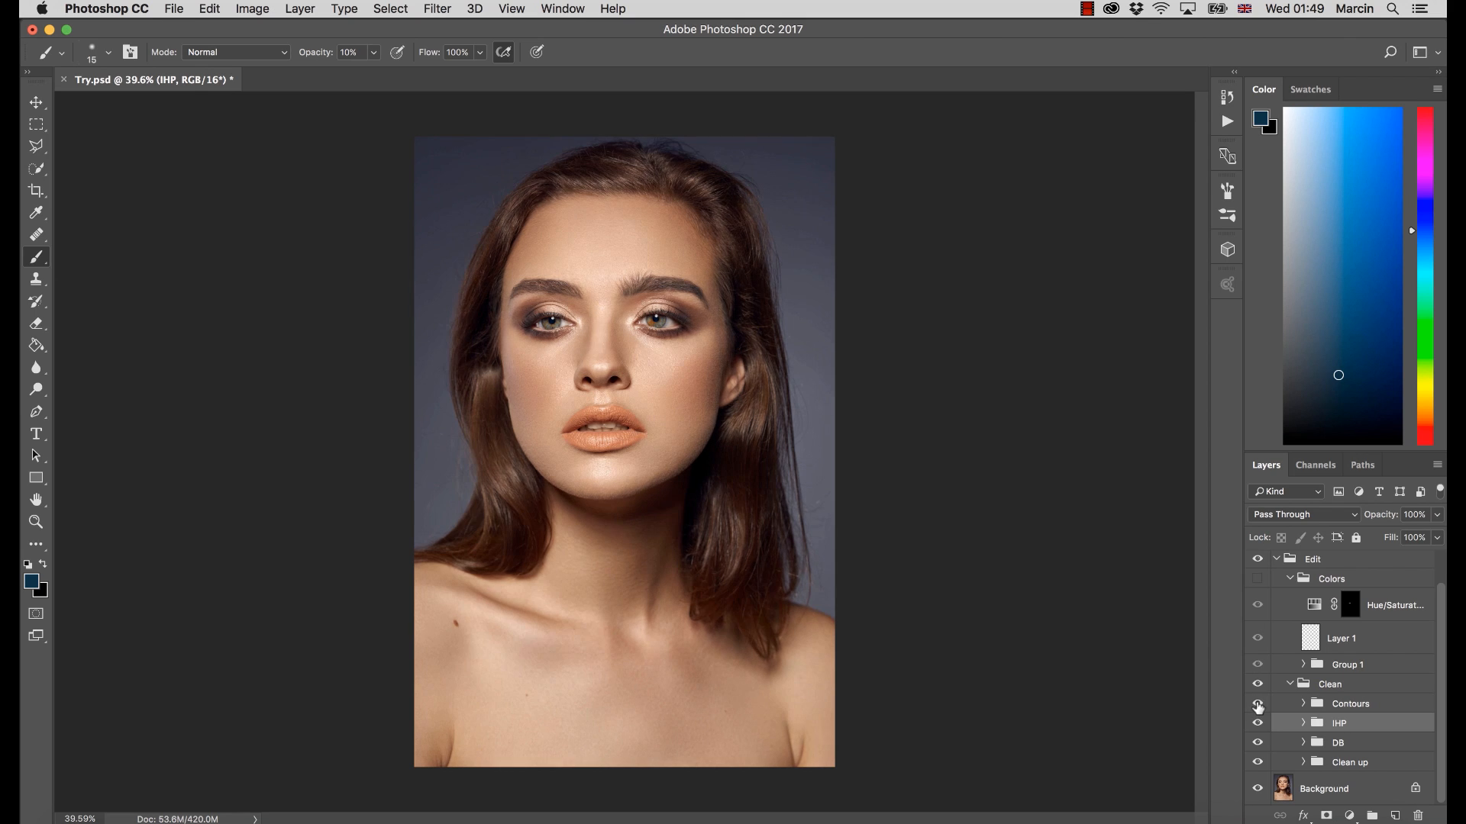
{"action": "left_click", "coordinate": [1257, 703]}
{"action": "left_click", "coordinate": [1258, 704]}
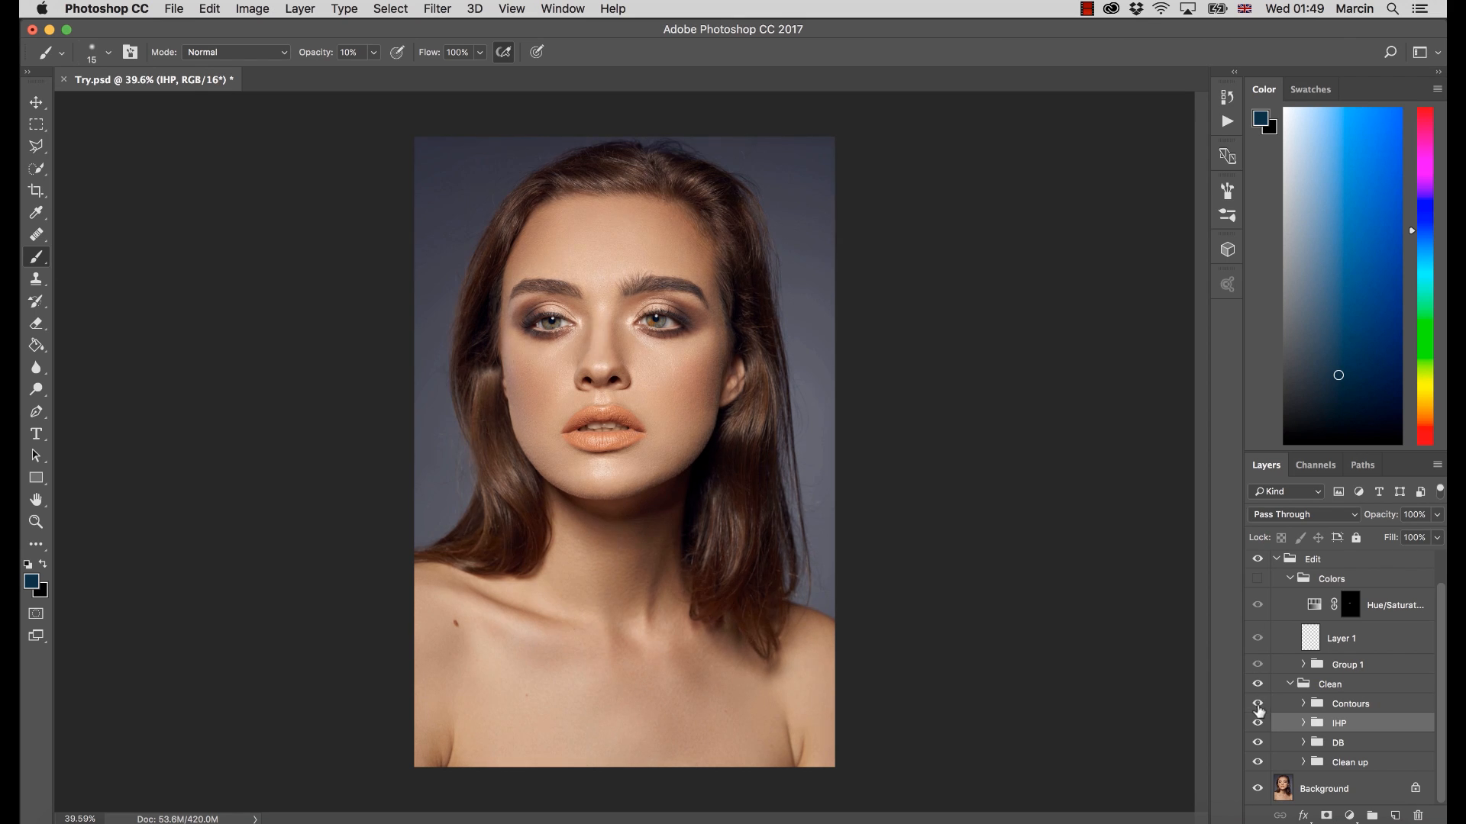
{"action": "left_click", "coordinate": [1258, 705]}
{"action": "left_click", "coordinate": [1257, 710]}
{"action": "left_click", "coordinate": [1256, 706]}
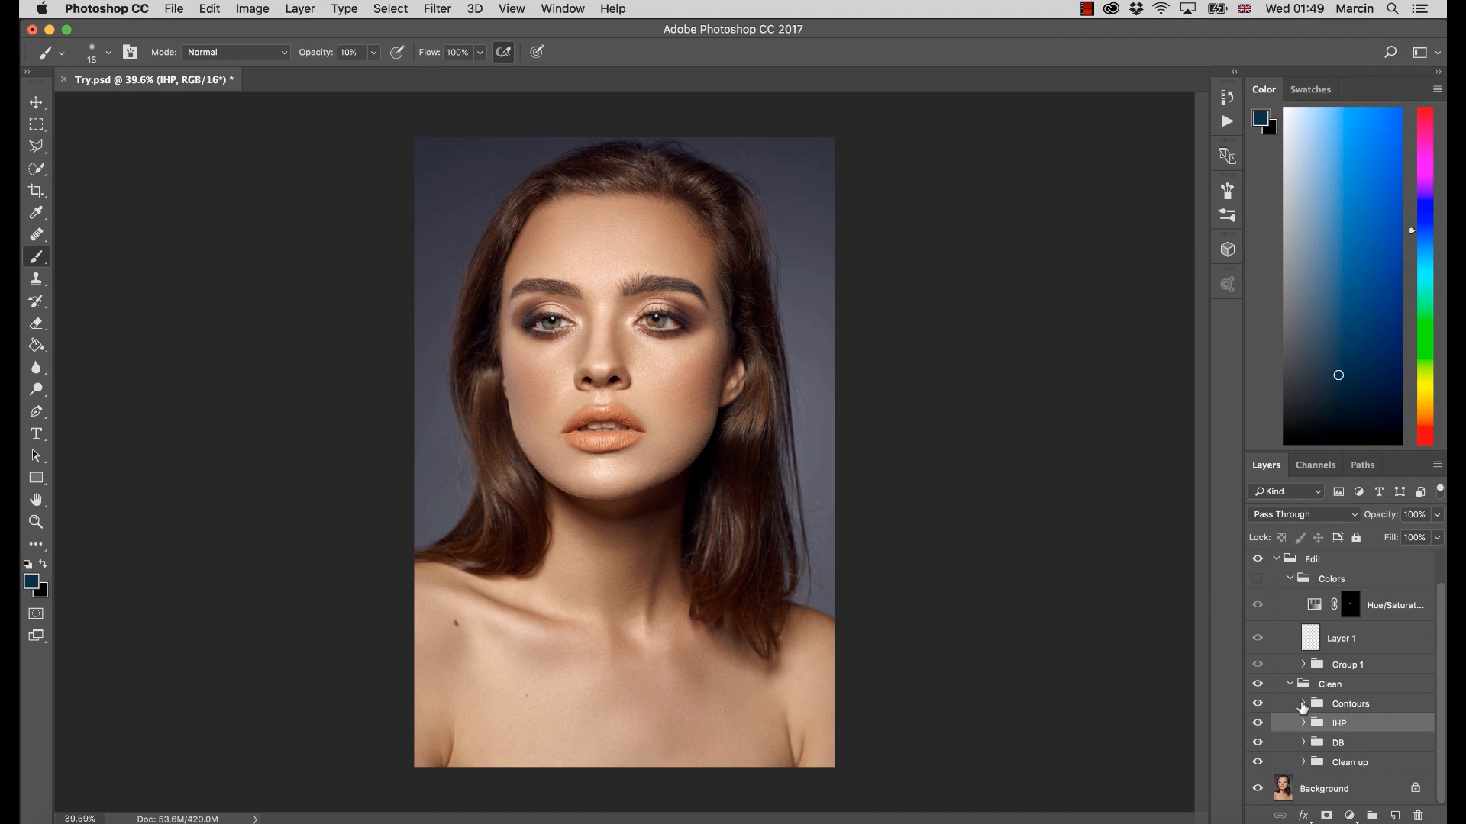
Expand the Contours group and examine the Highlights layer's mask and Curves settings, returning to the full image view
{"action": "left_click", "coordinate": [1302, 706]}
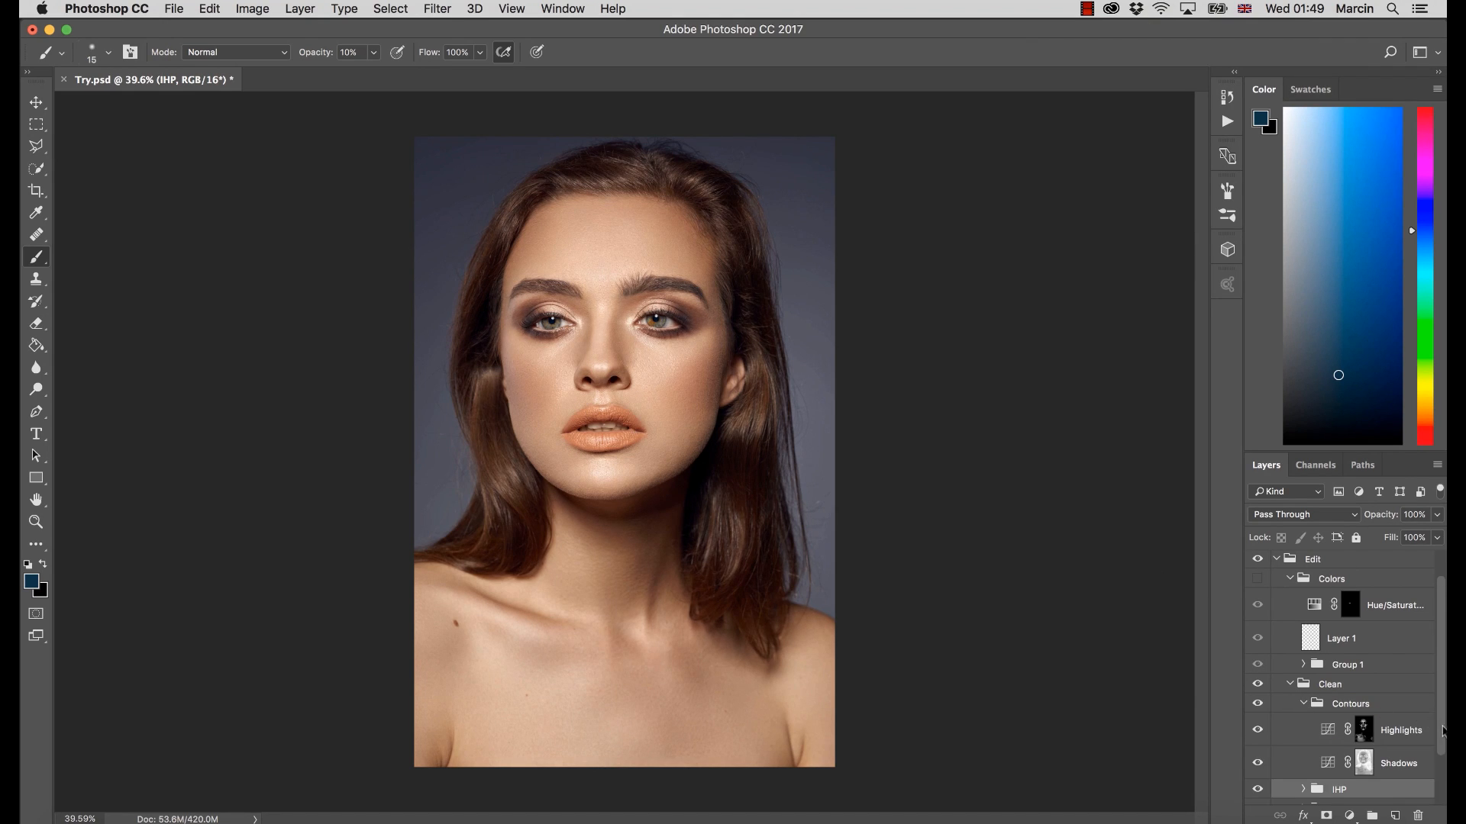
{"action": "scroll", "coordinate": [1443, 731], "scroll_direction": "down", "scroll_amount": 2}
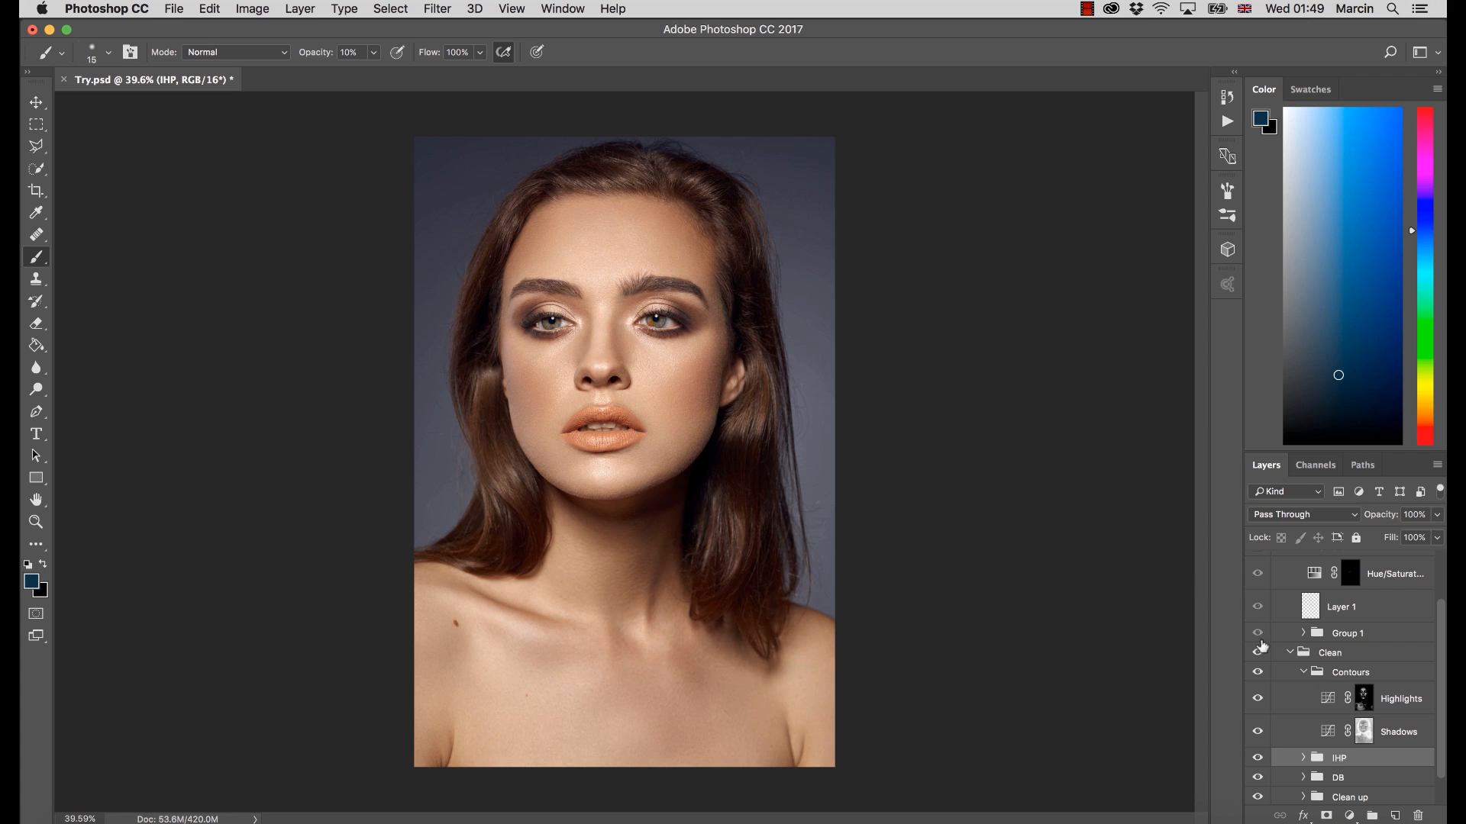
{"action": "left_click", "coordinate": [1364, 701]}
{"action": "left_click", "coordinate": [1363, 701], "text": "alt"}
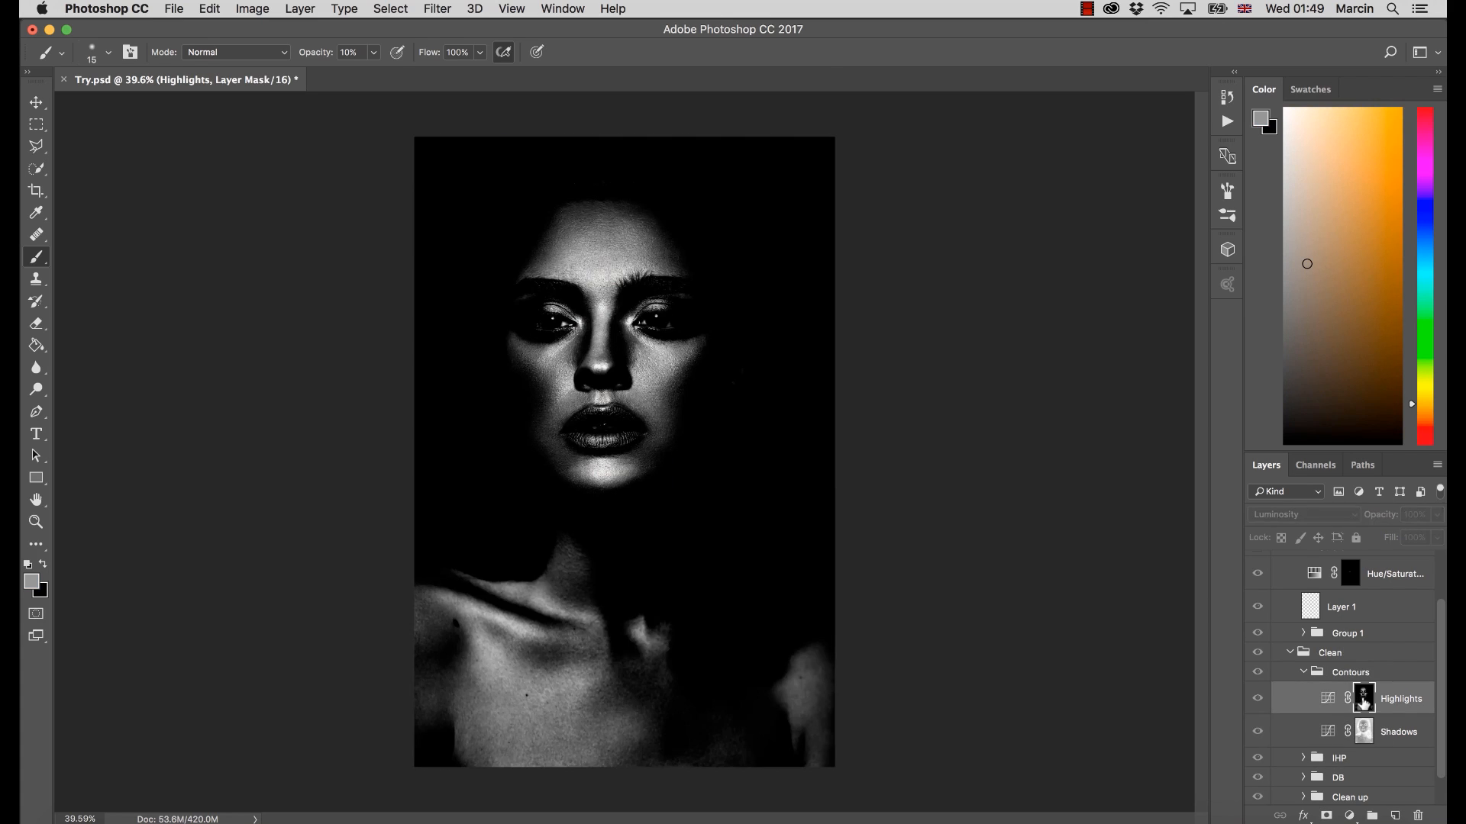
{"action": "double_click", "coordinate": [1327, 699]}
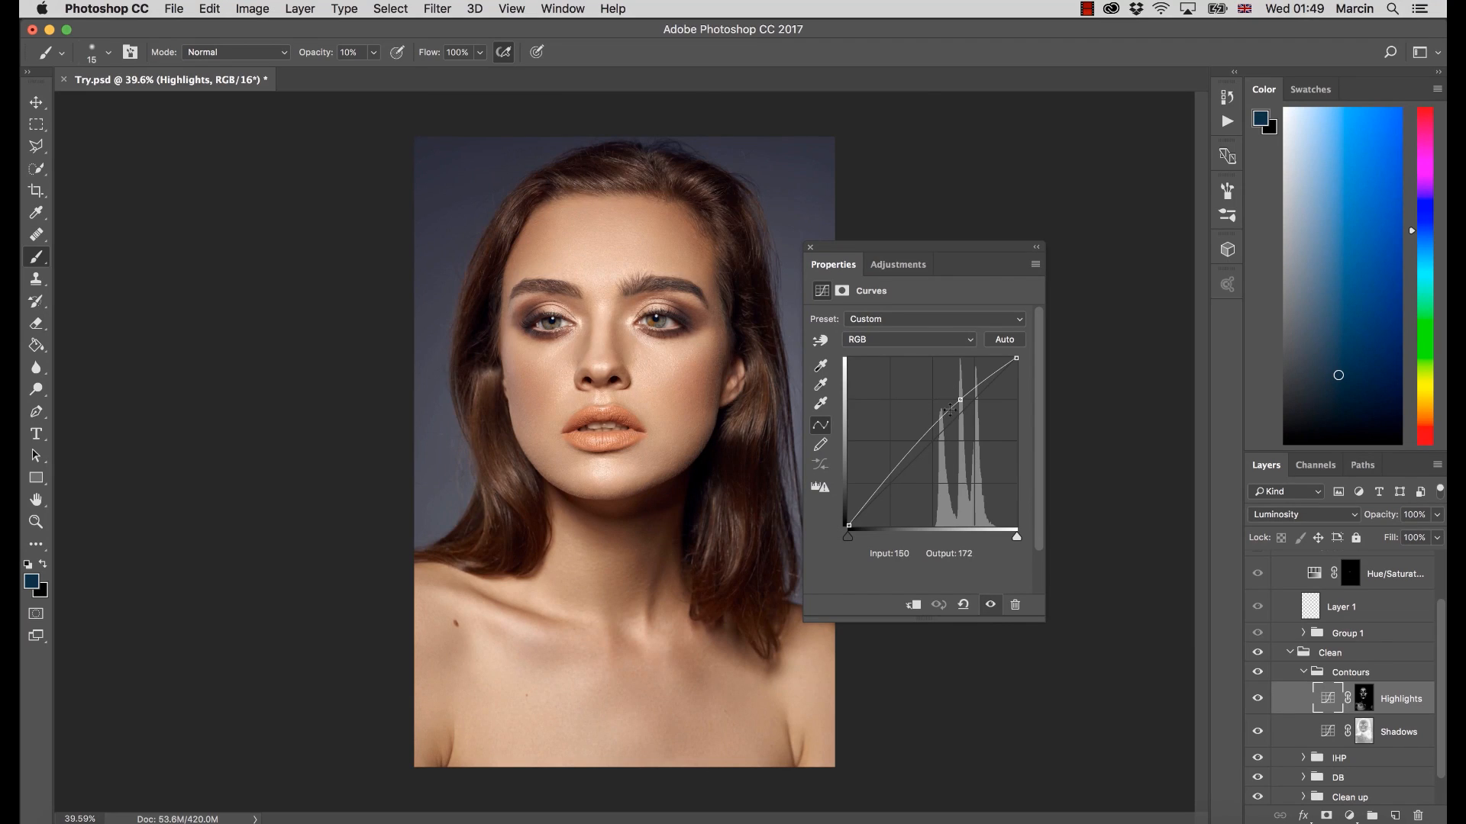
{"action": "left_click", "coordinate": [1362, 699], "text": "alt"}
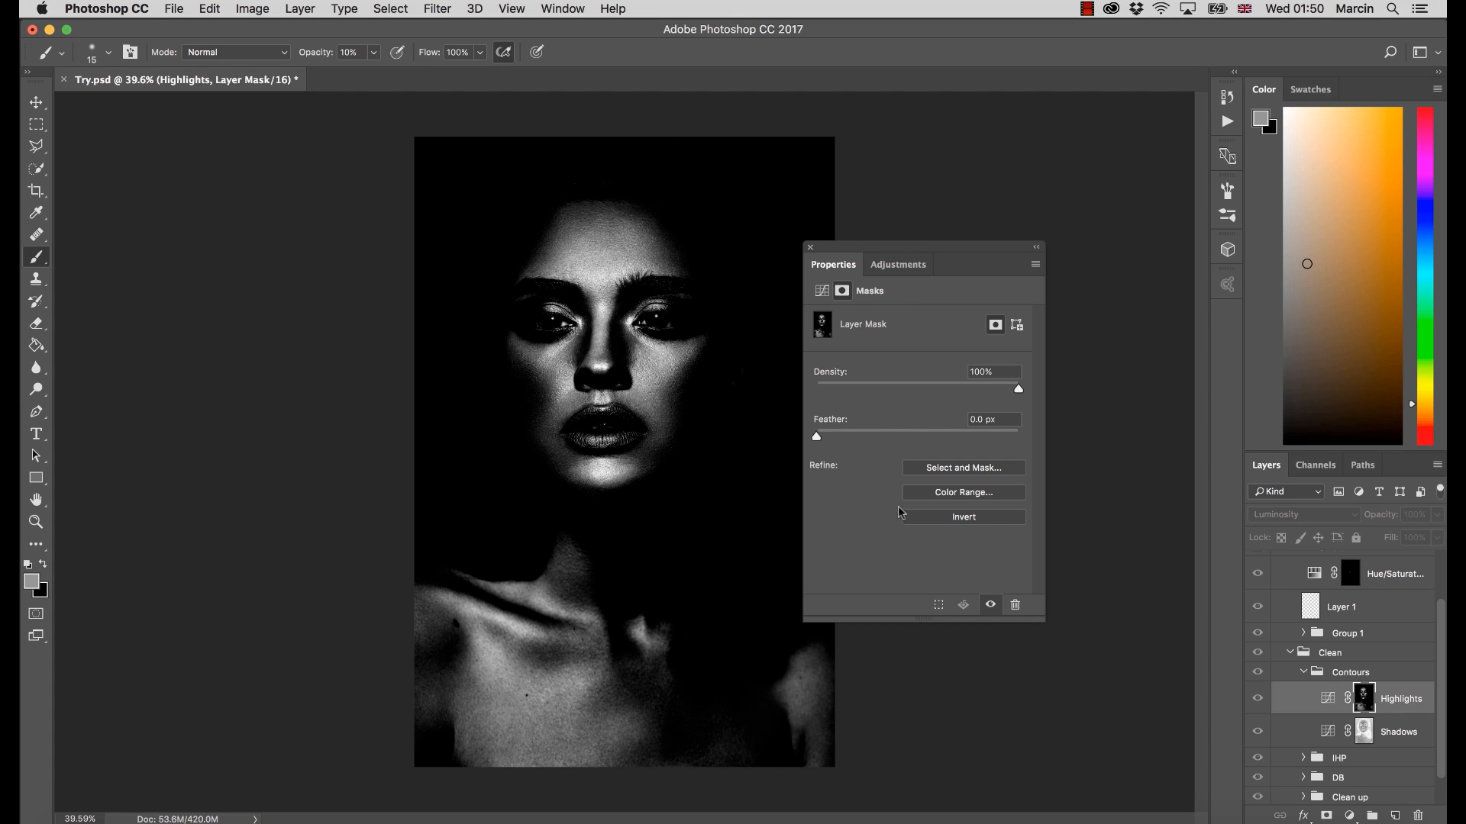
{"action": "scroll", "coordinate": [1443, 710], "scroll_direction": "down", "scroll_amount": 1}
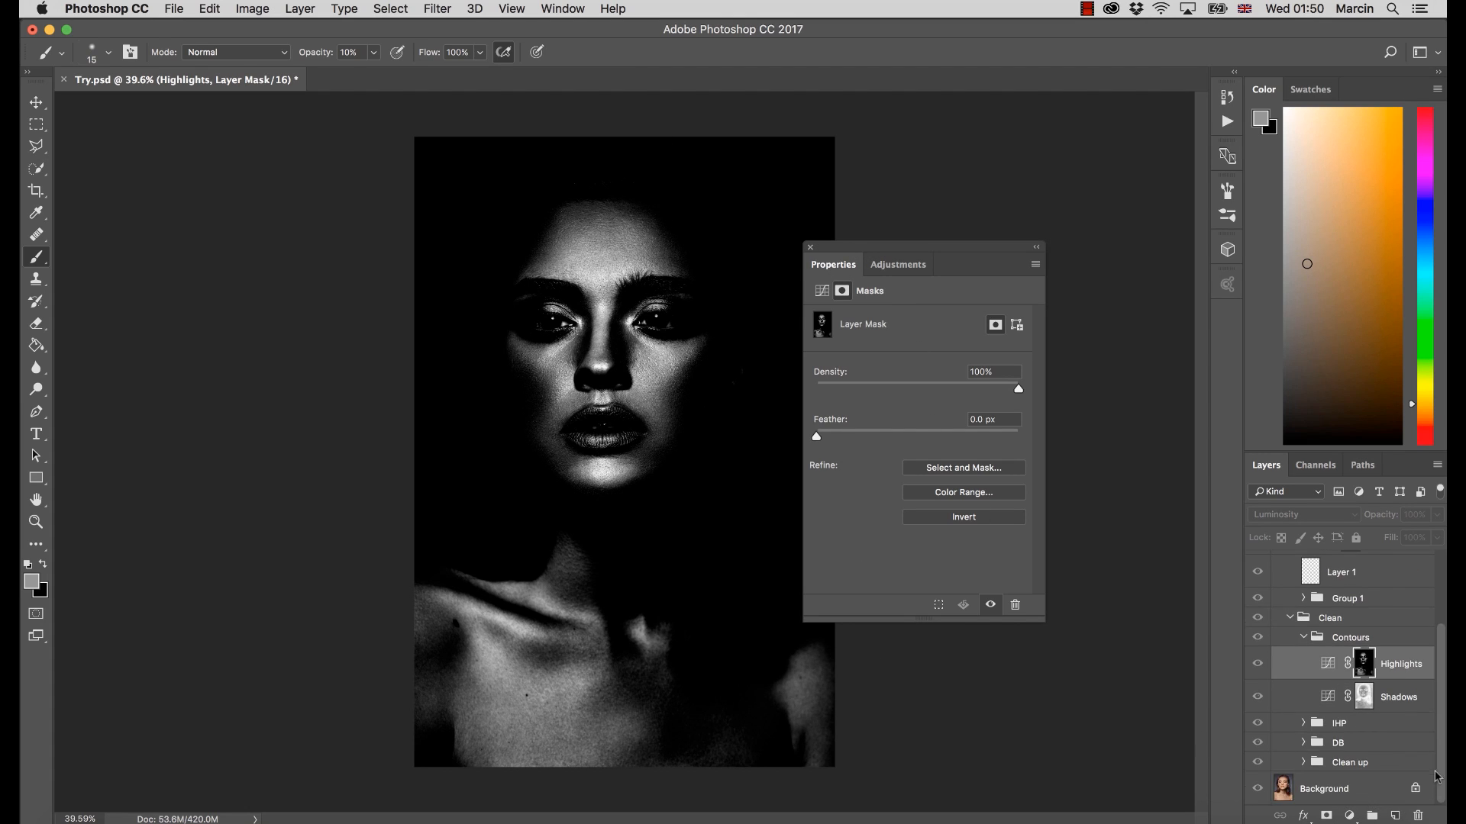
{"action": "scroll", "coordinate": [1440, 744], "scroll_direction": "up", "scroll_amount": 2}
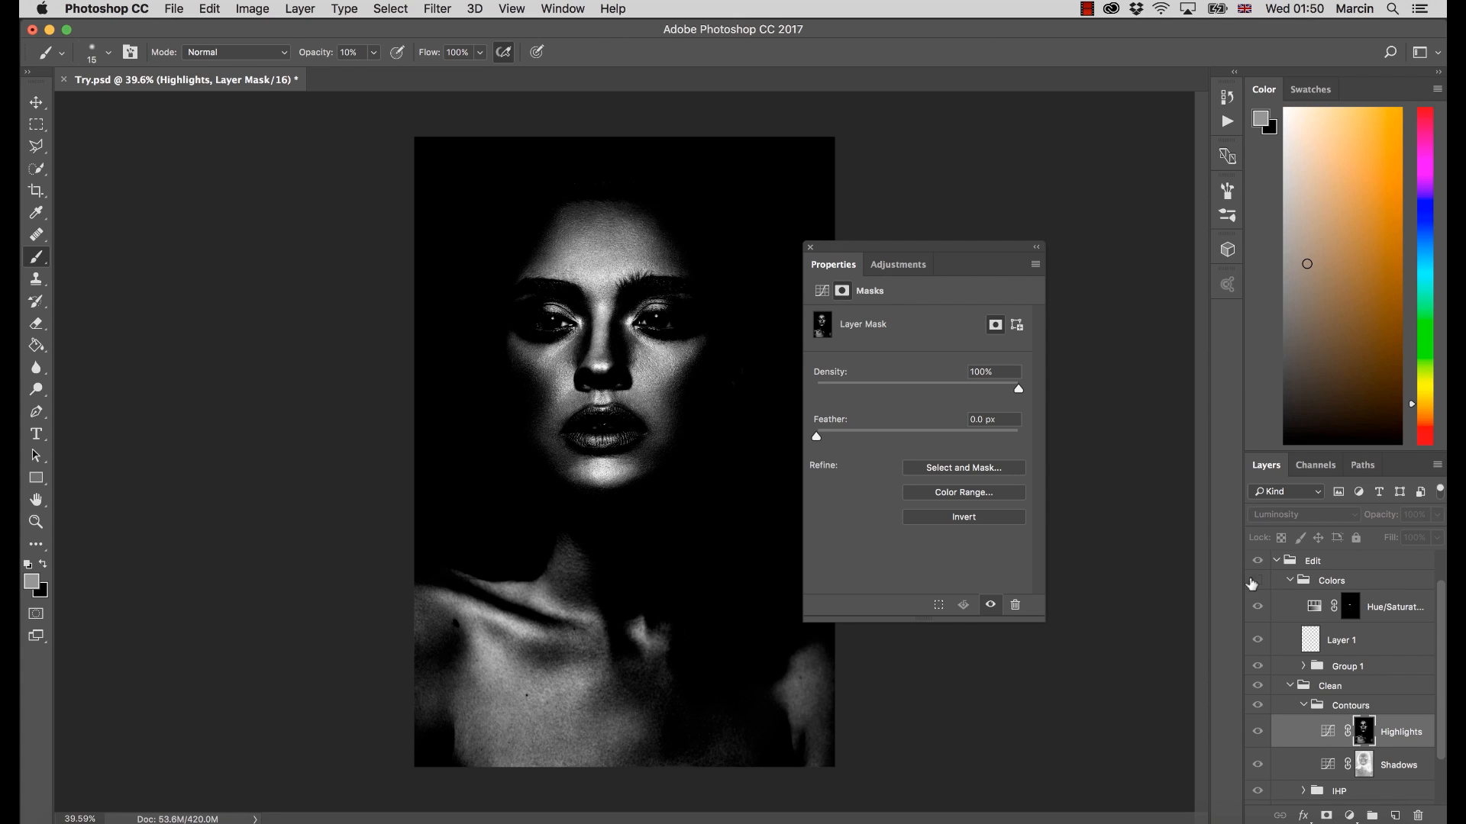
{"action": "left_click", "coordinate": [1365, 736], "text": "alt"}
Hide the Shadows layer and toggle the Highlights layer to compare the effect of the highlights alone
{"action": "left_click", "coordinate": [1257, 763]}
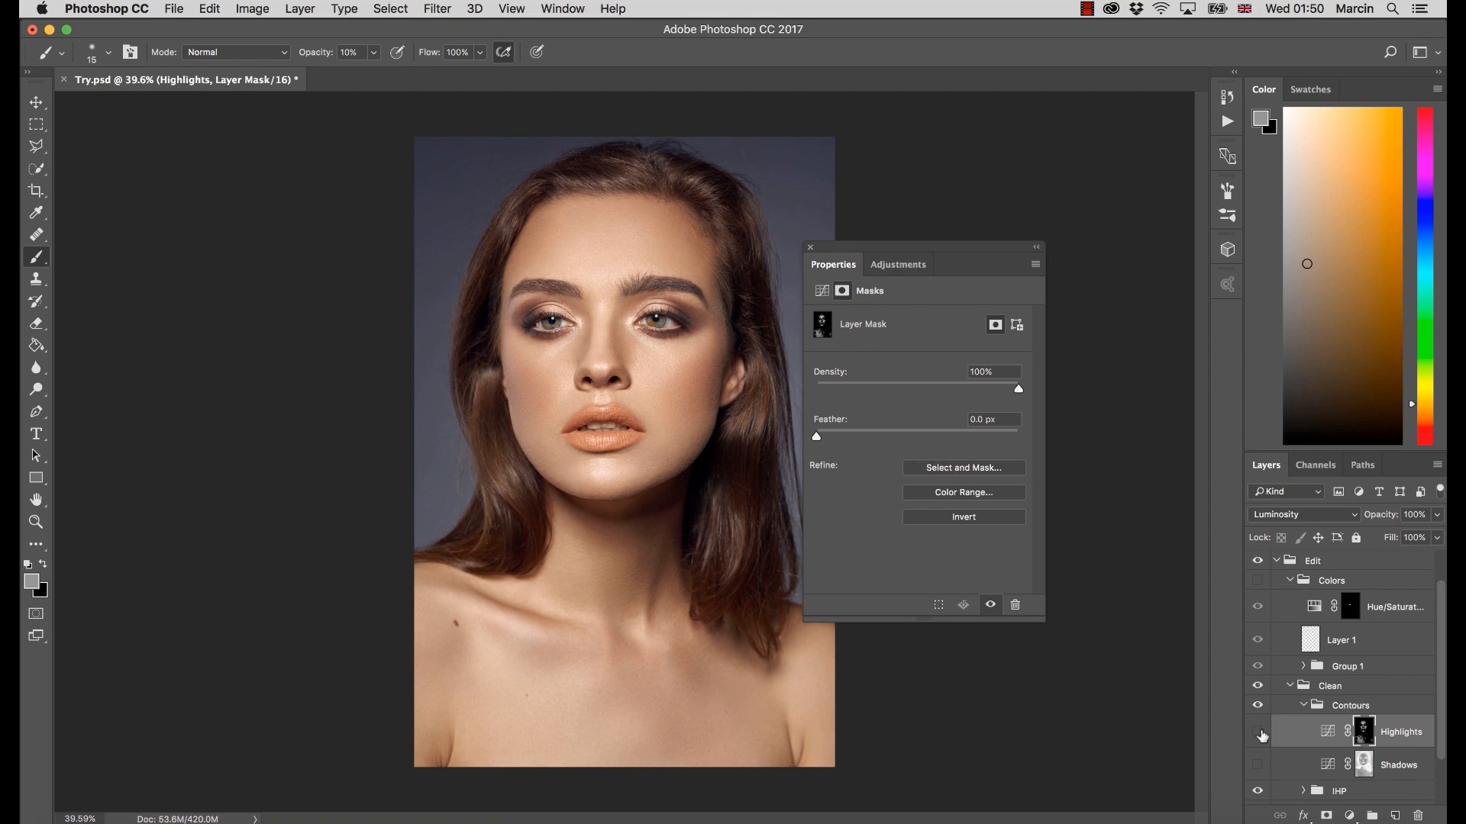
{"action": "left_click", "coordinate": [1257, 735]}
{"action": "left_click", "coordinate": [1259, 734]}
{"action": "left_click", "coordinate": [1259, 734]}
{"action": "left_click", "coordinate": [1259, 735]}
View the Shadows layer mask on its own, and toggle the Shadows layer for a before-and-after comparison
{"action": "left_click", "coordinate": [1365, 769], "text": "alt"}
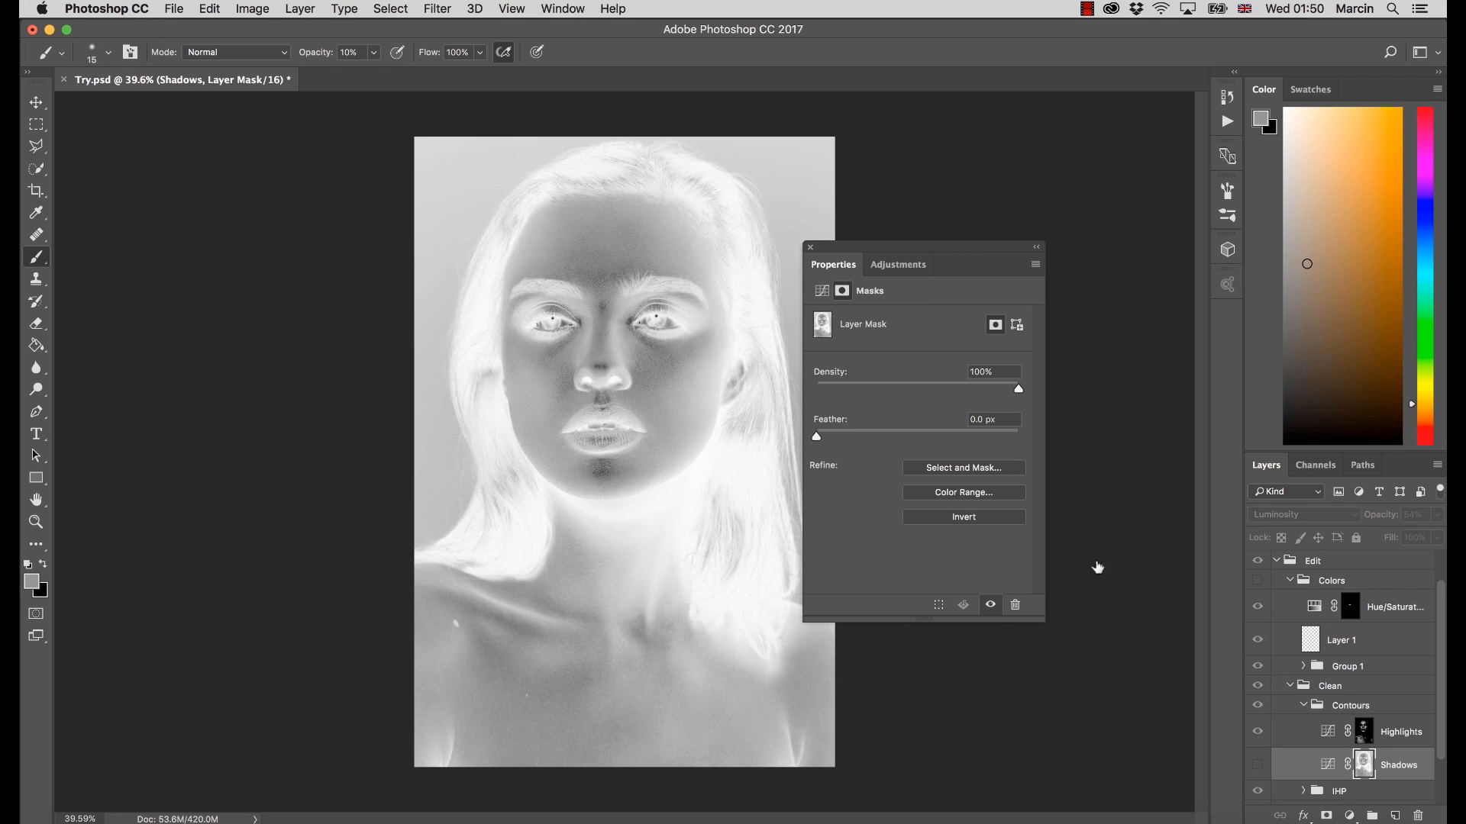
{"action": "left_click", "coordinate": [810, 247]}
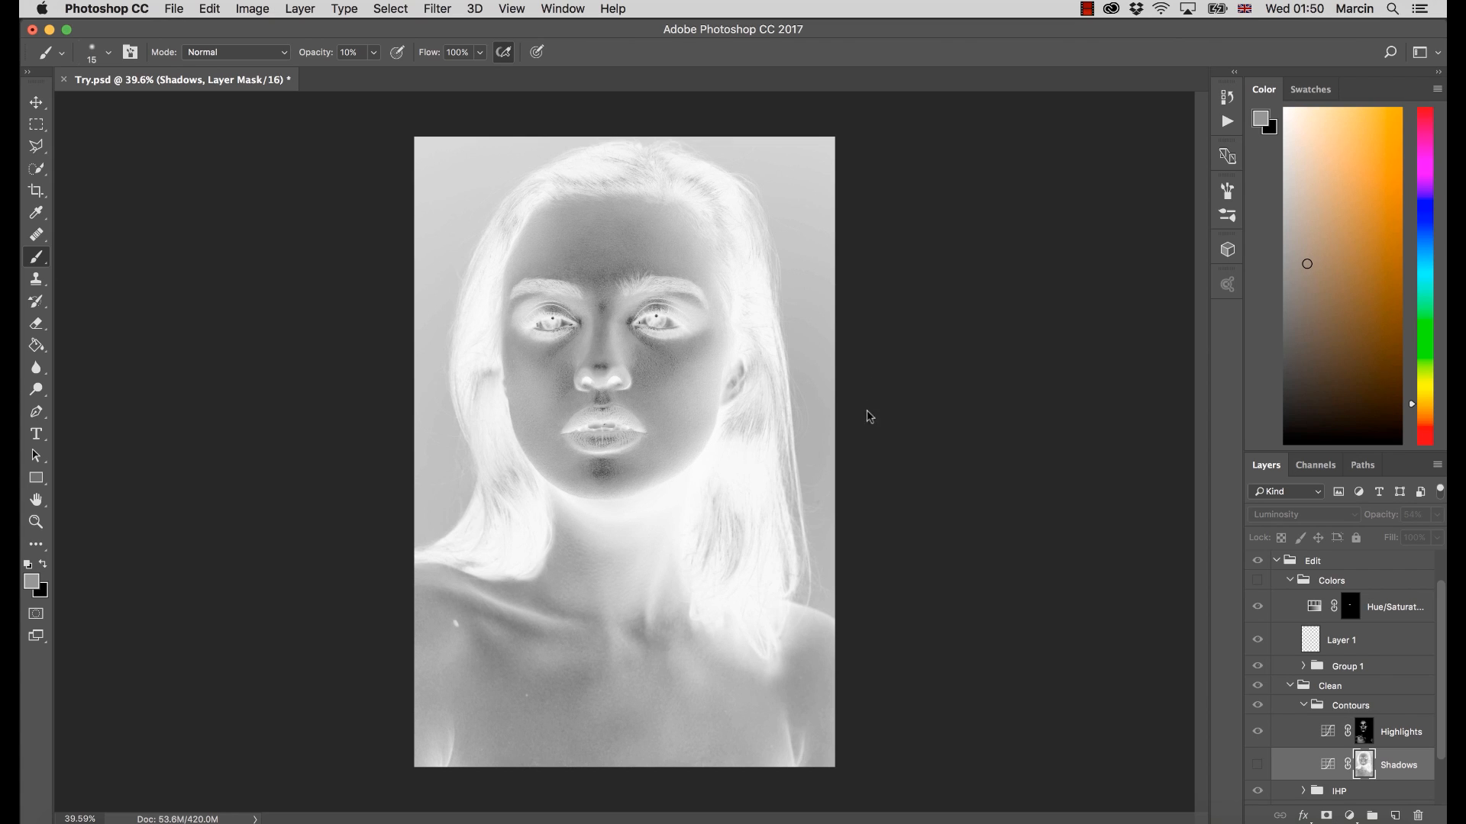
{"action": "left_click", "coordinate": [1303, 764]}
{"action": "left_click", "coordinate": [1258, 765]}
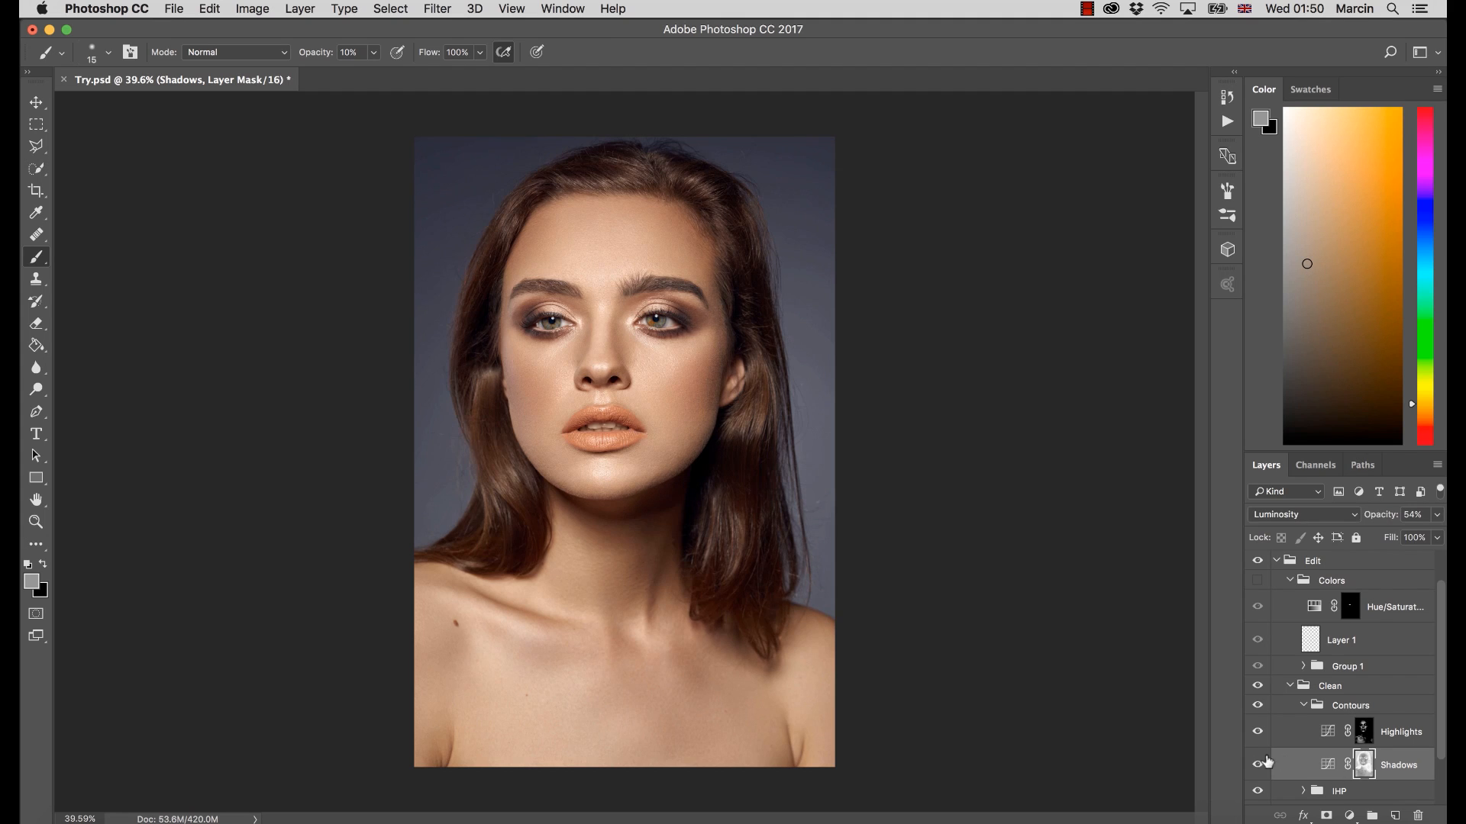
{"action": "left_click", "coordinate": [1257, 766]}
{"action": "left_click", "coordinate": [1257, 770]}
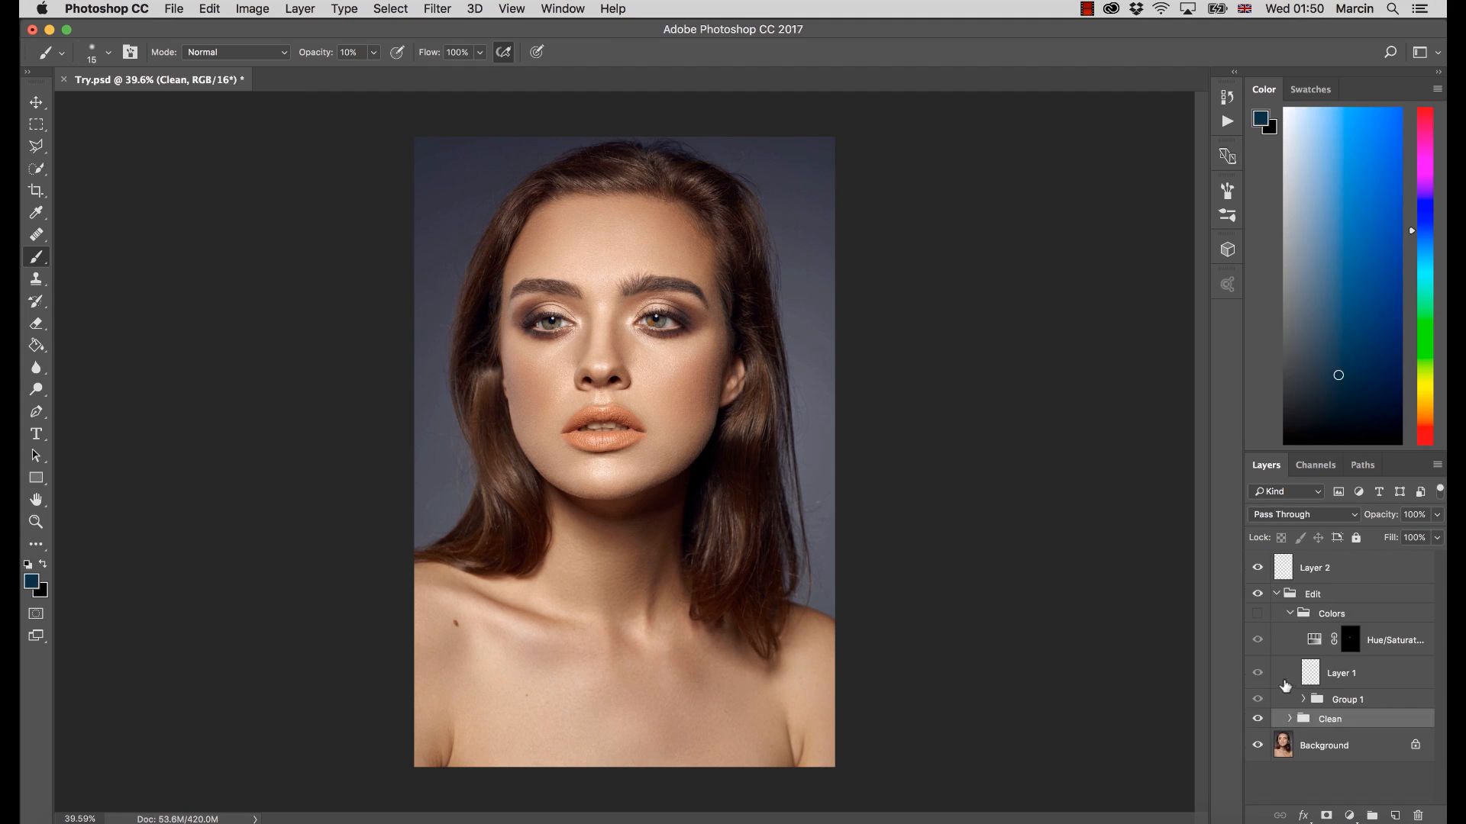
Compare the portrait with and without the Clean group, and show the Colors group
{"action": "left_click", "coordinate": [1257, 722]}
{"action": "left_click", "coordinate": [1258, 722]}
{"action": "left_click", "coordinate": [1257, 613]}
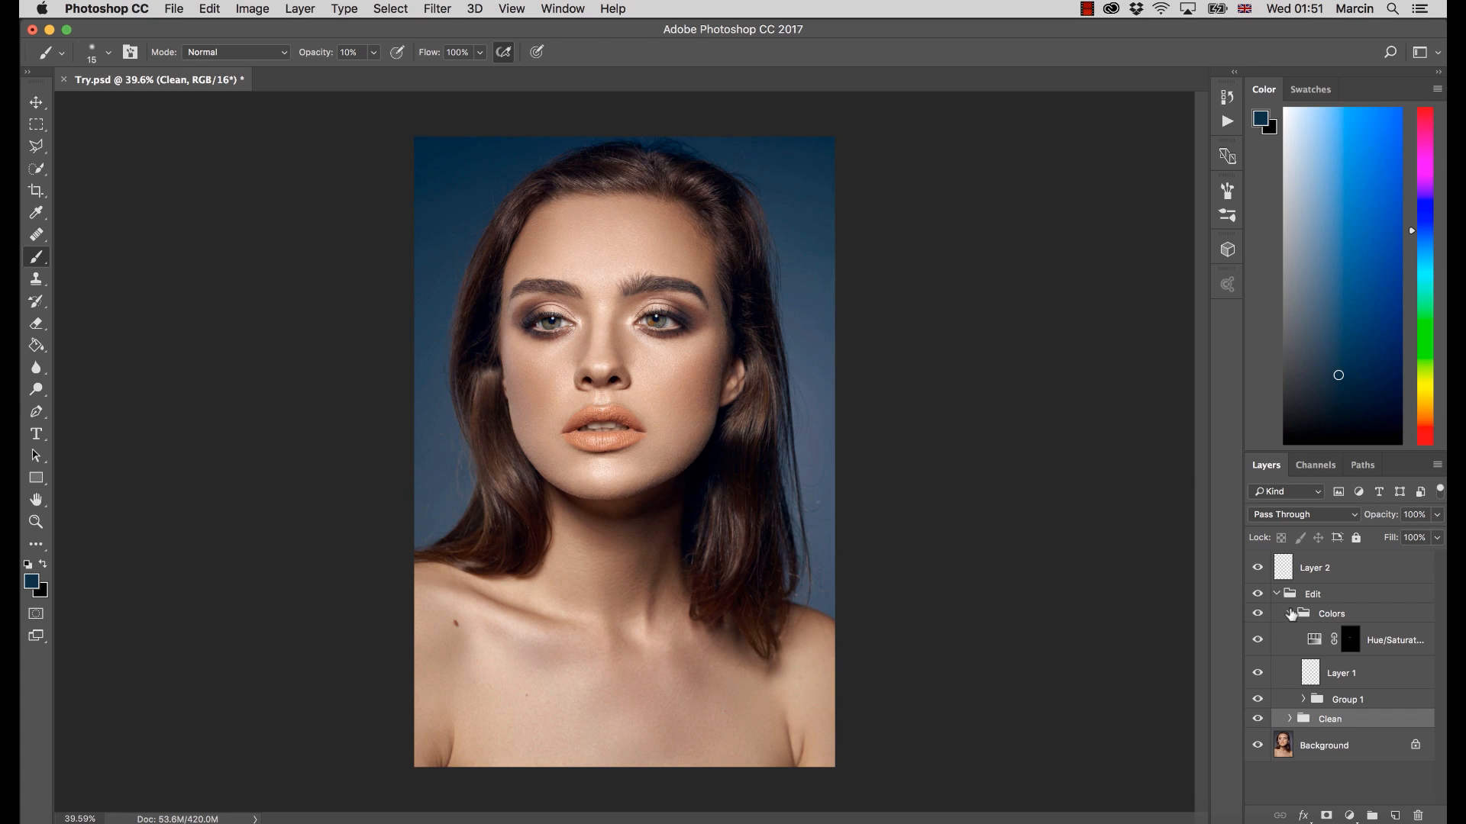
Expand Group 1 inside the Colors group and hide its three Selective Color layers, Color Balance layer and Balance layer
{"action": "left_click", "coordinate": [1290, 614]}
{"action": "left_click", "coordinate": [1290, 615]}
{"action": "left_click", "coordinate": [1302, 699]}
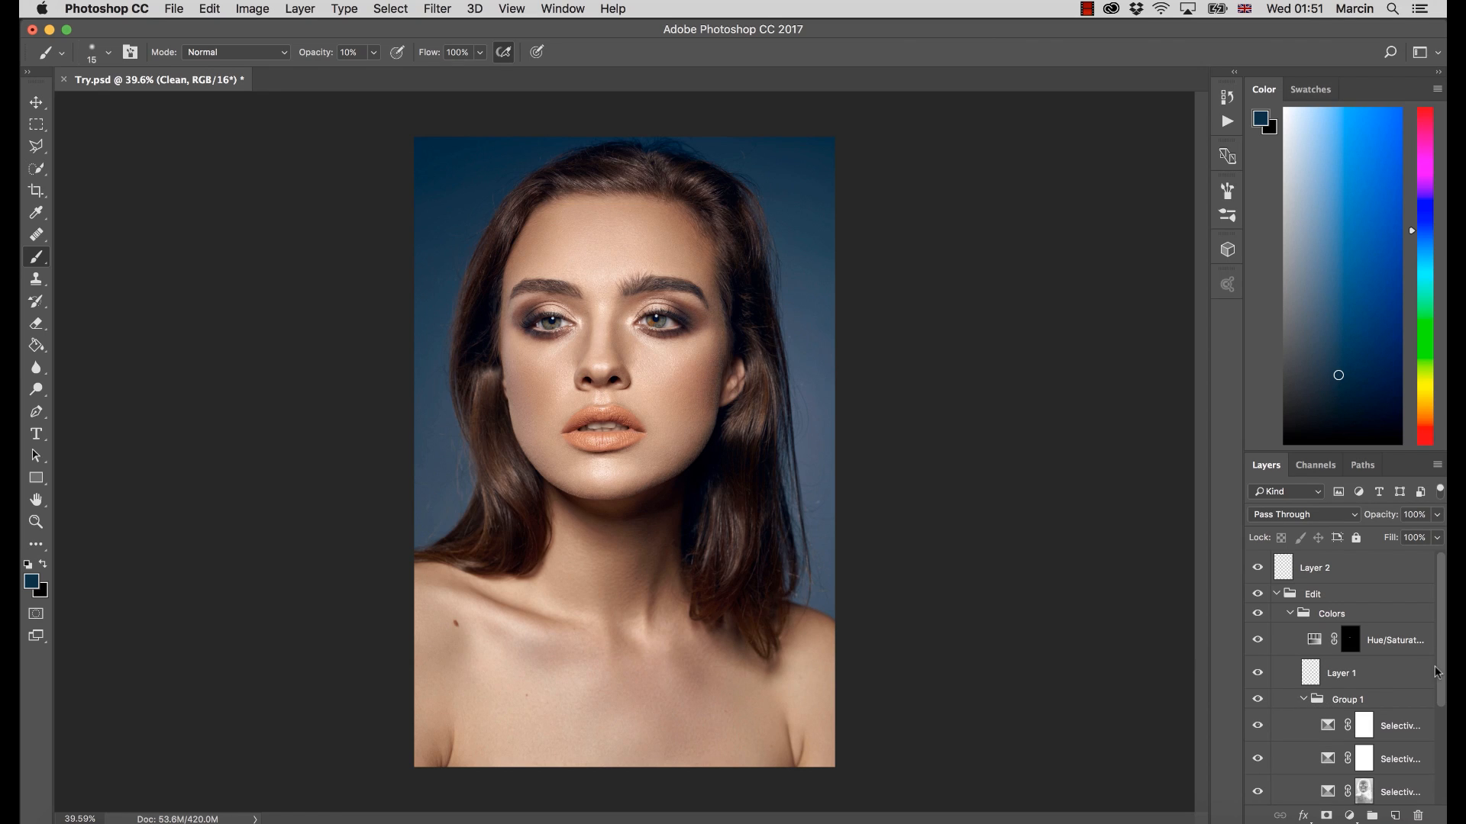
{"action": "left_click_drag", "start_coordinate": [1437, 672], "coordinate": [1439, 748]}
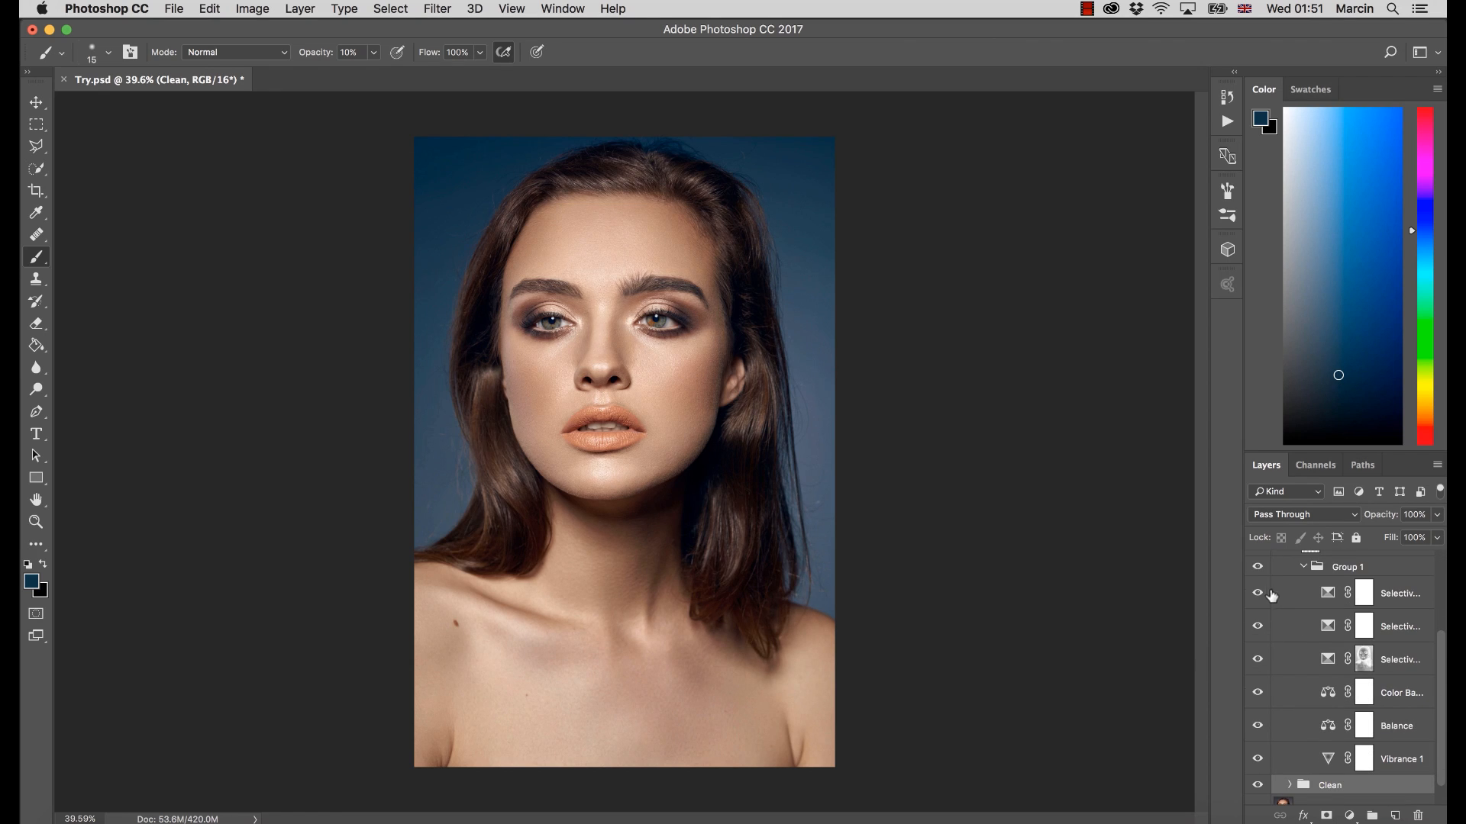
{"action": "left_click_drag", "start_coordinate": [1271, 595], "coordinate": [1261, 726]}
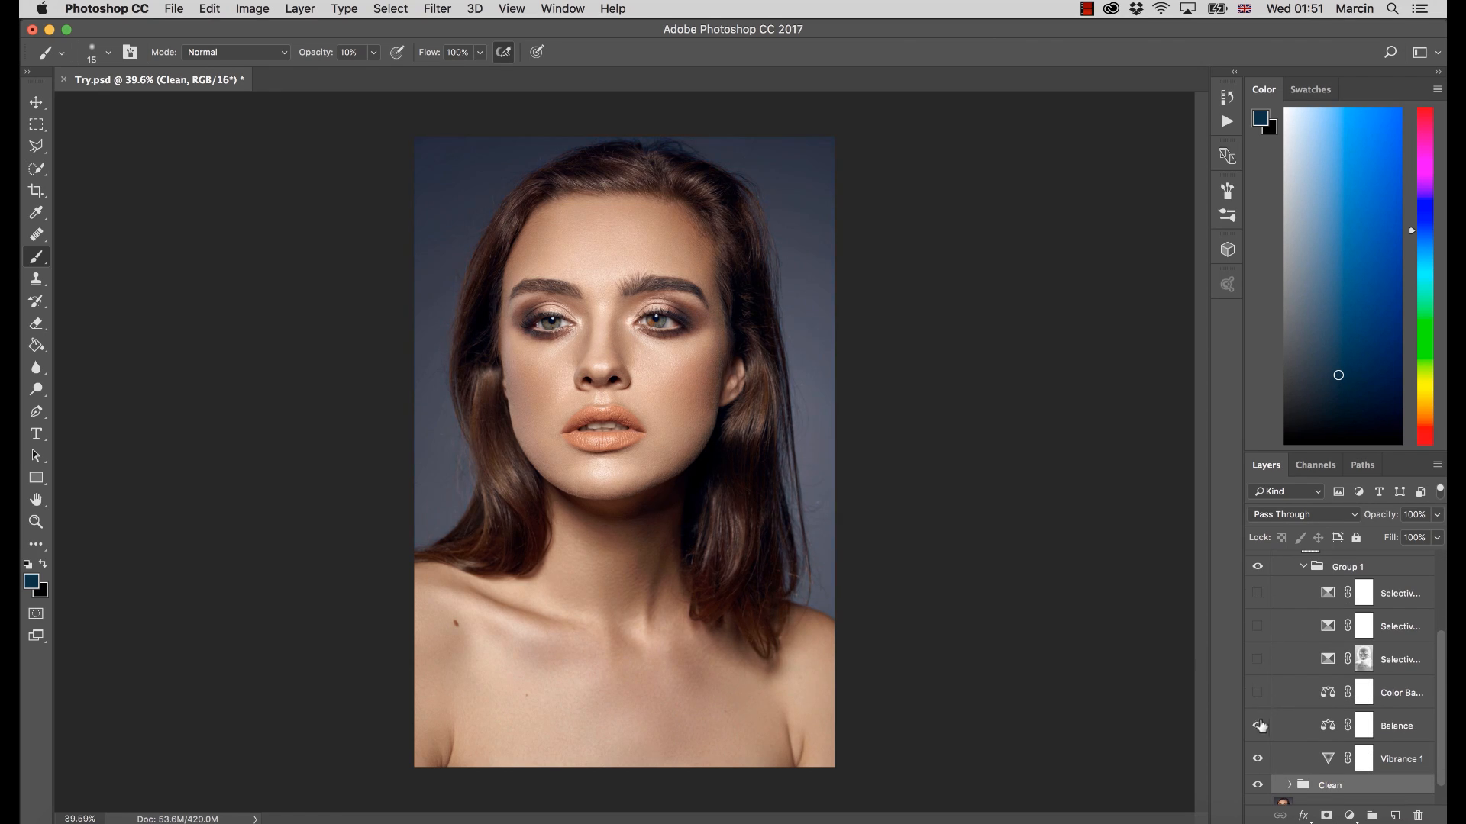
Select the Vibrance 1 layer in Group 1 and toggle its visibility to compare its effect
{"action": "left_click_drag", "start_coordinate": [1440, 716], "coordinate": [1445, 649]}
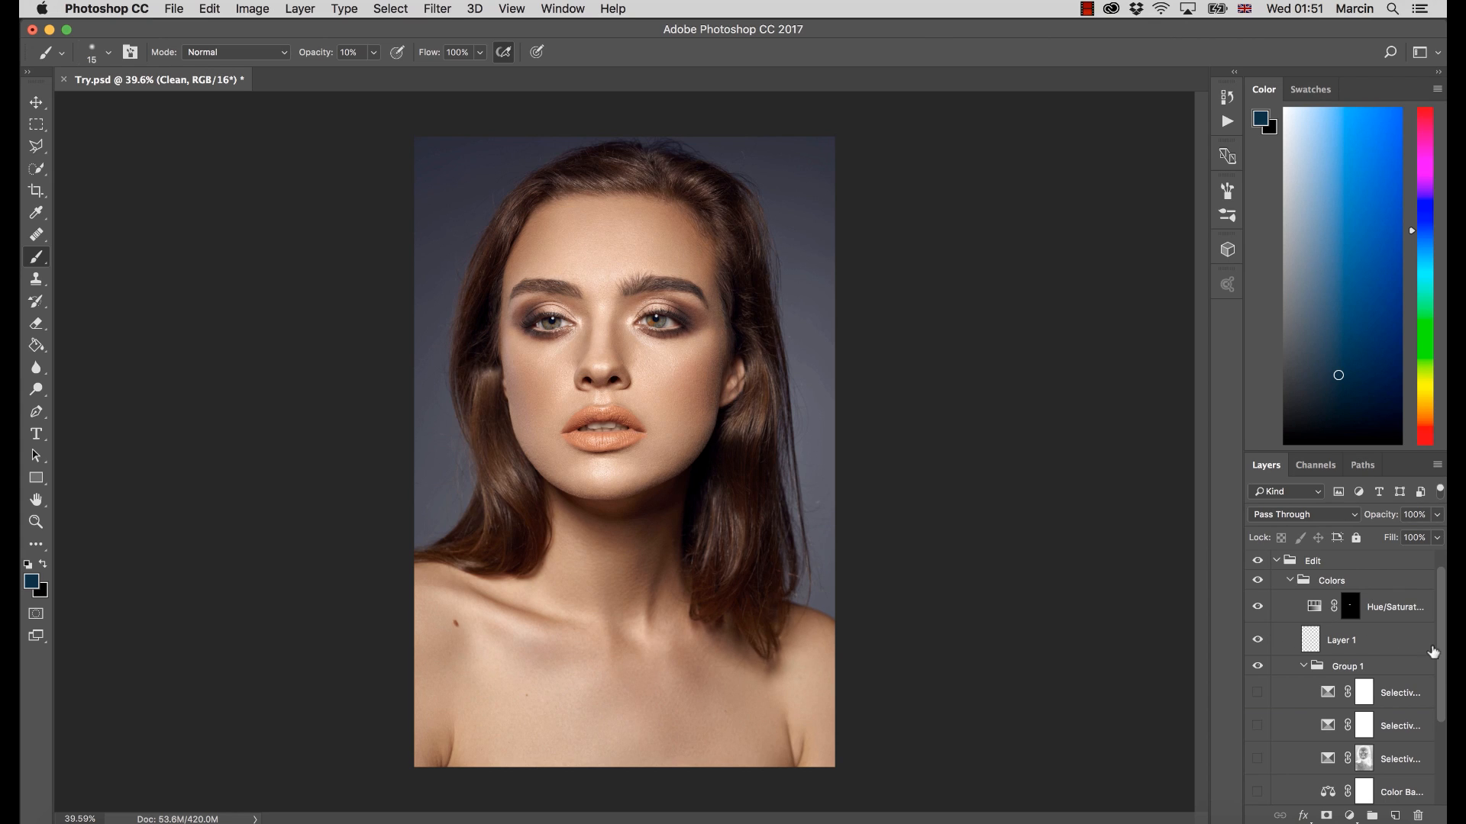
{"action": "left_click_drag", "start_coordinate": [1442, 663], "coordinate": [1442, 734]}
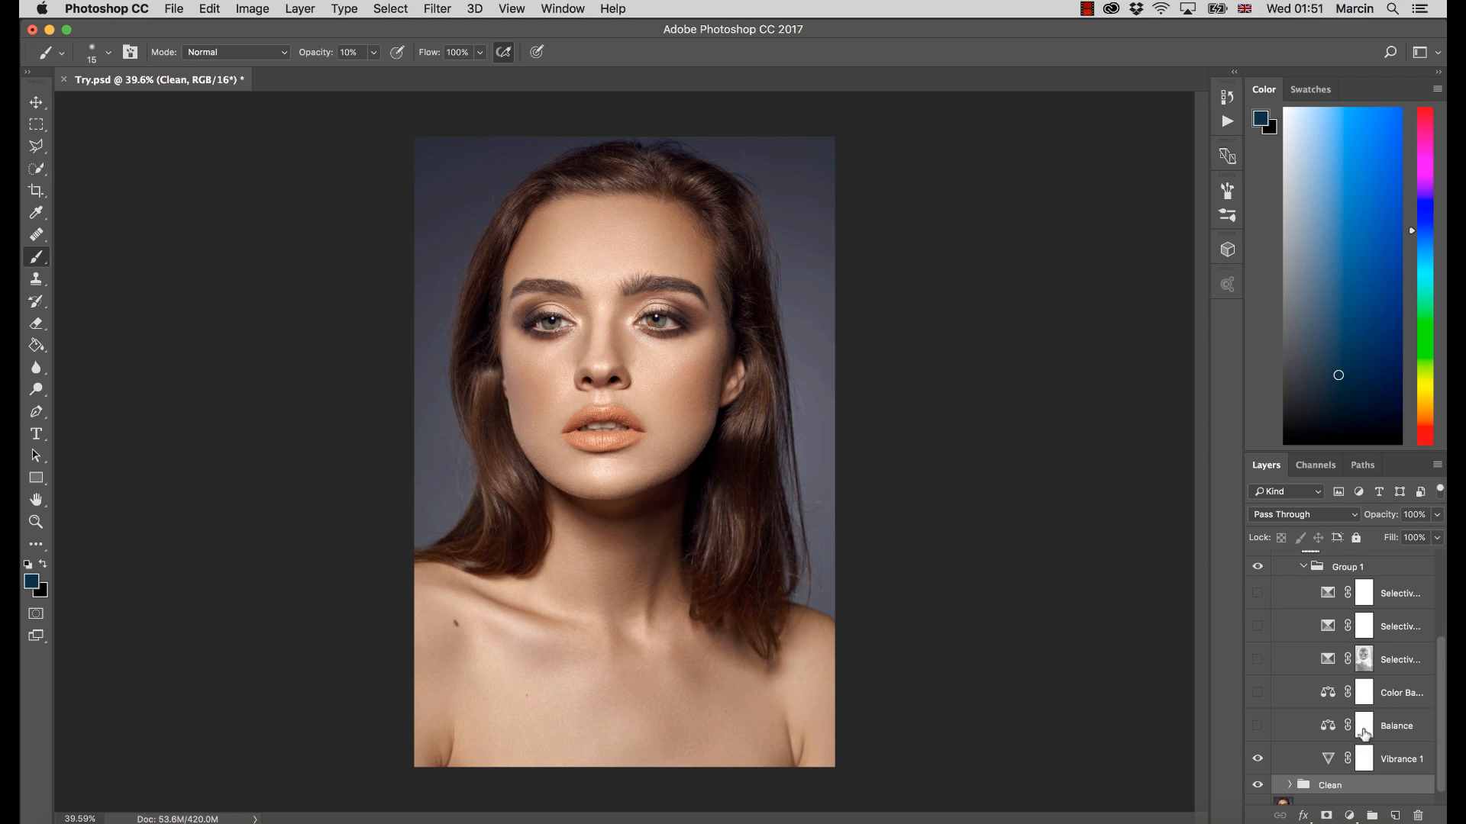
{"action": "left_click", "coordinate": [1330, 761]}
{"action": "left_click", "coordinate": [1257, 762]}
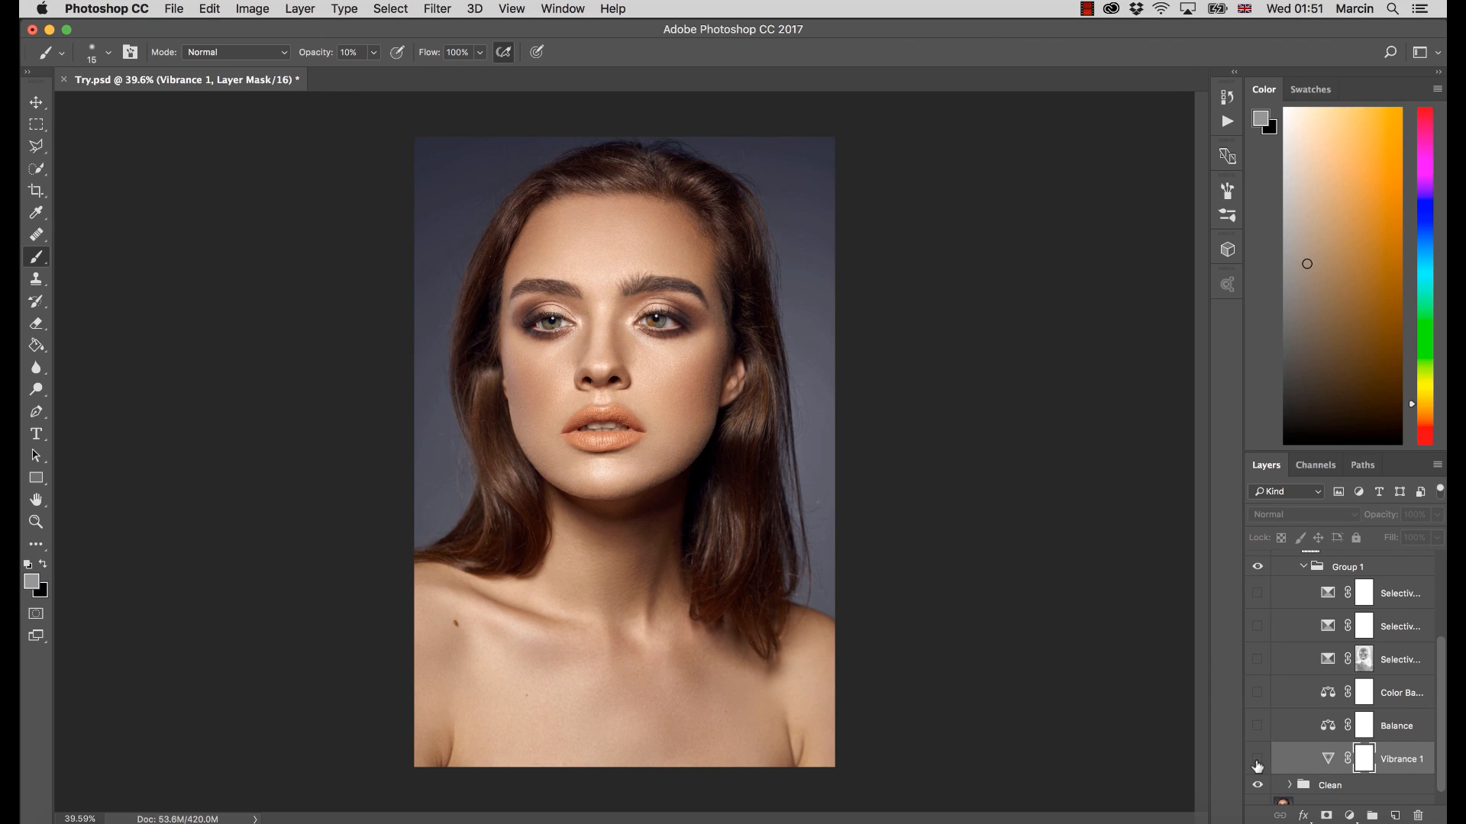
{"action": "left_click", "coordinate": [1256, 761]}
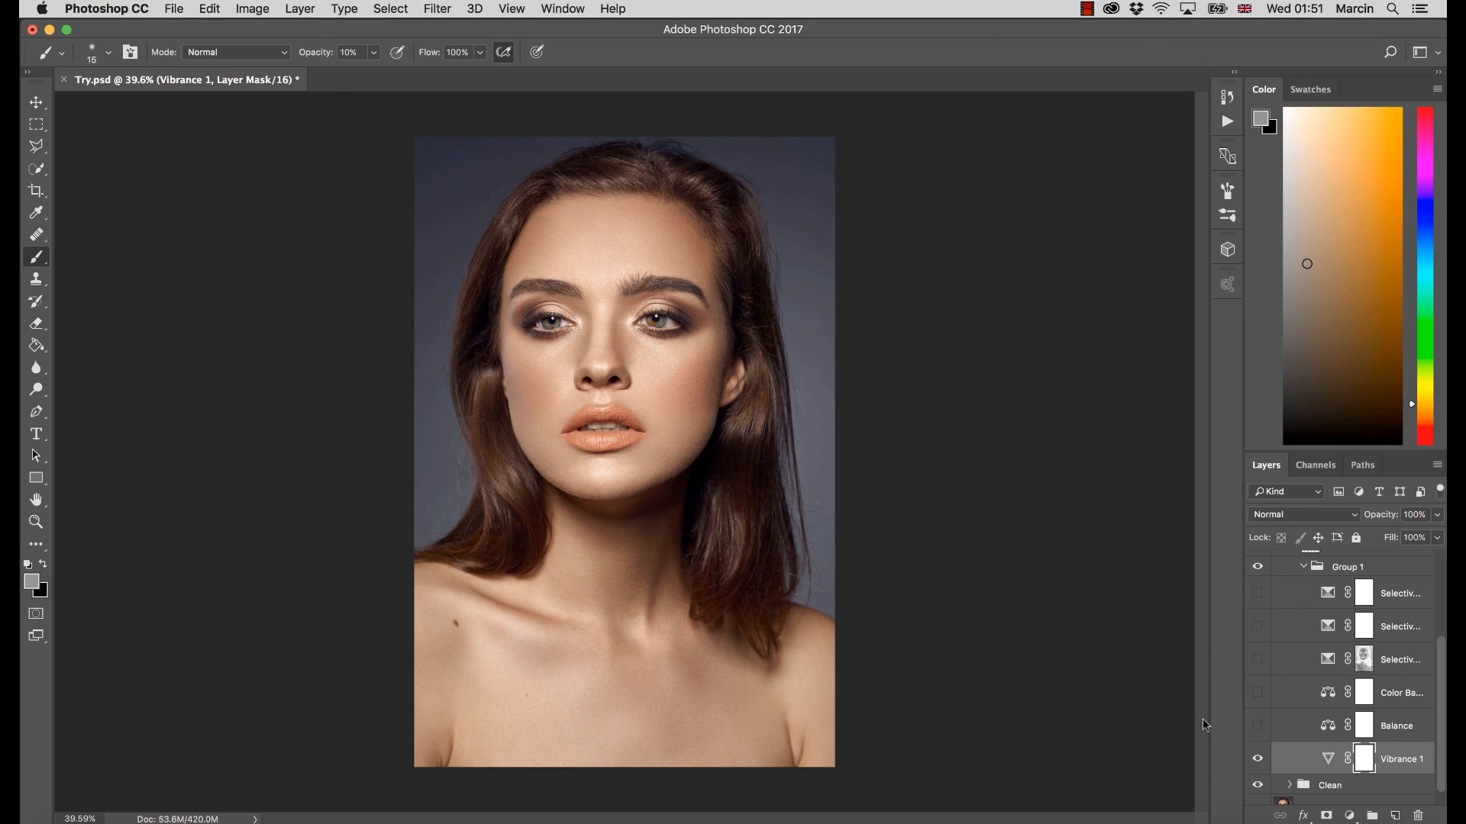
Toggle the Vibrance 1 layer for a before-and-after comparison and review its Vibrance and Saturation settings
{"action": "left_click", "coordinate": [1257, 761]}
{"action": "left_click", "coordinate": [1257, 761]}
{"action": "left_click", "coordinate": [1255, 761]}
{"action": "left_click", "coordinate": [1257, 761]}
{"action": "double_click", "coordinate": [1328, 759]}
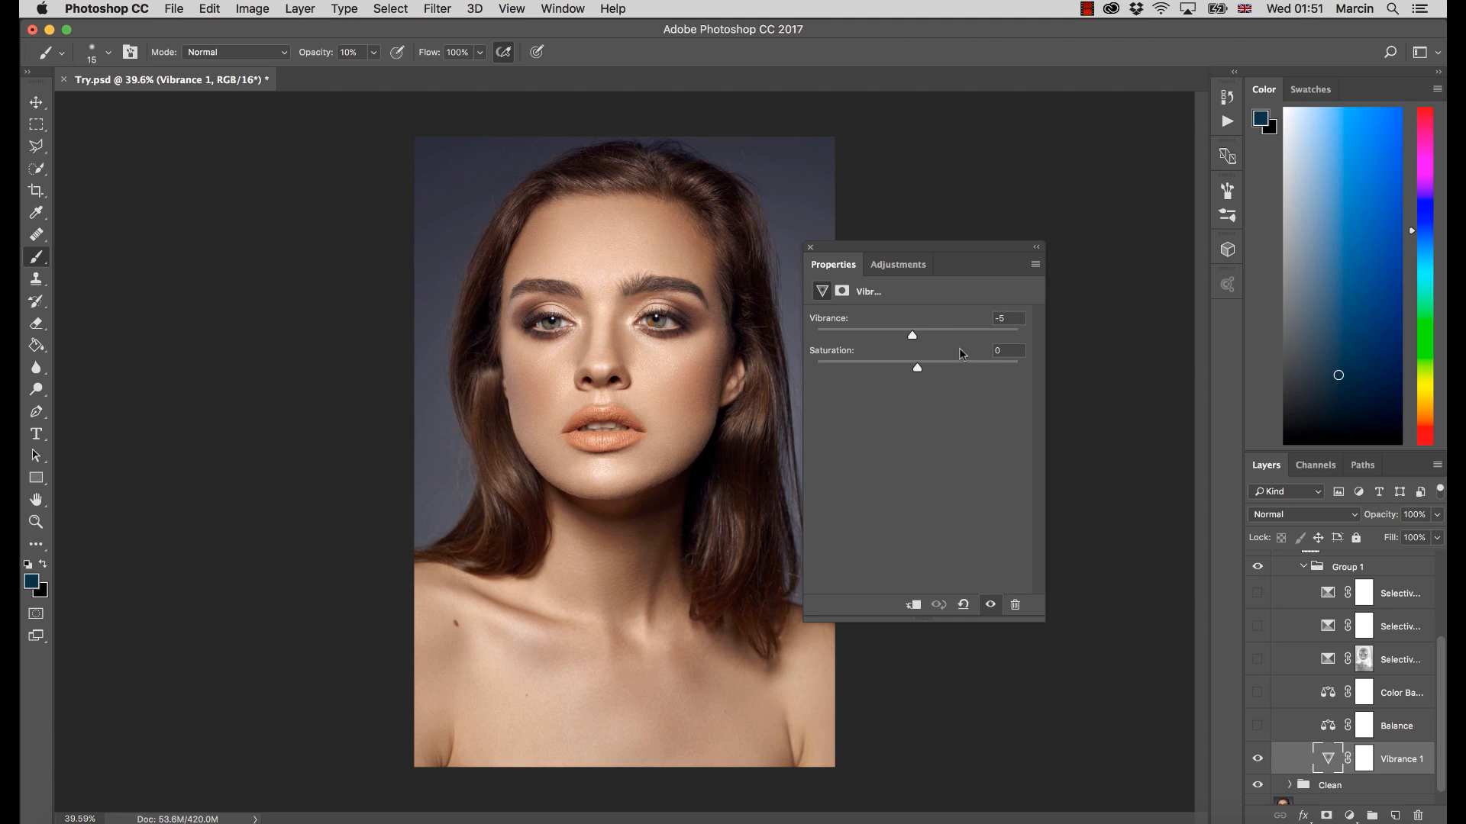
{"action": "left_click", "coordinate": [810, 248]}
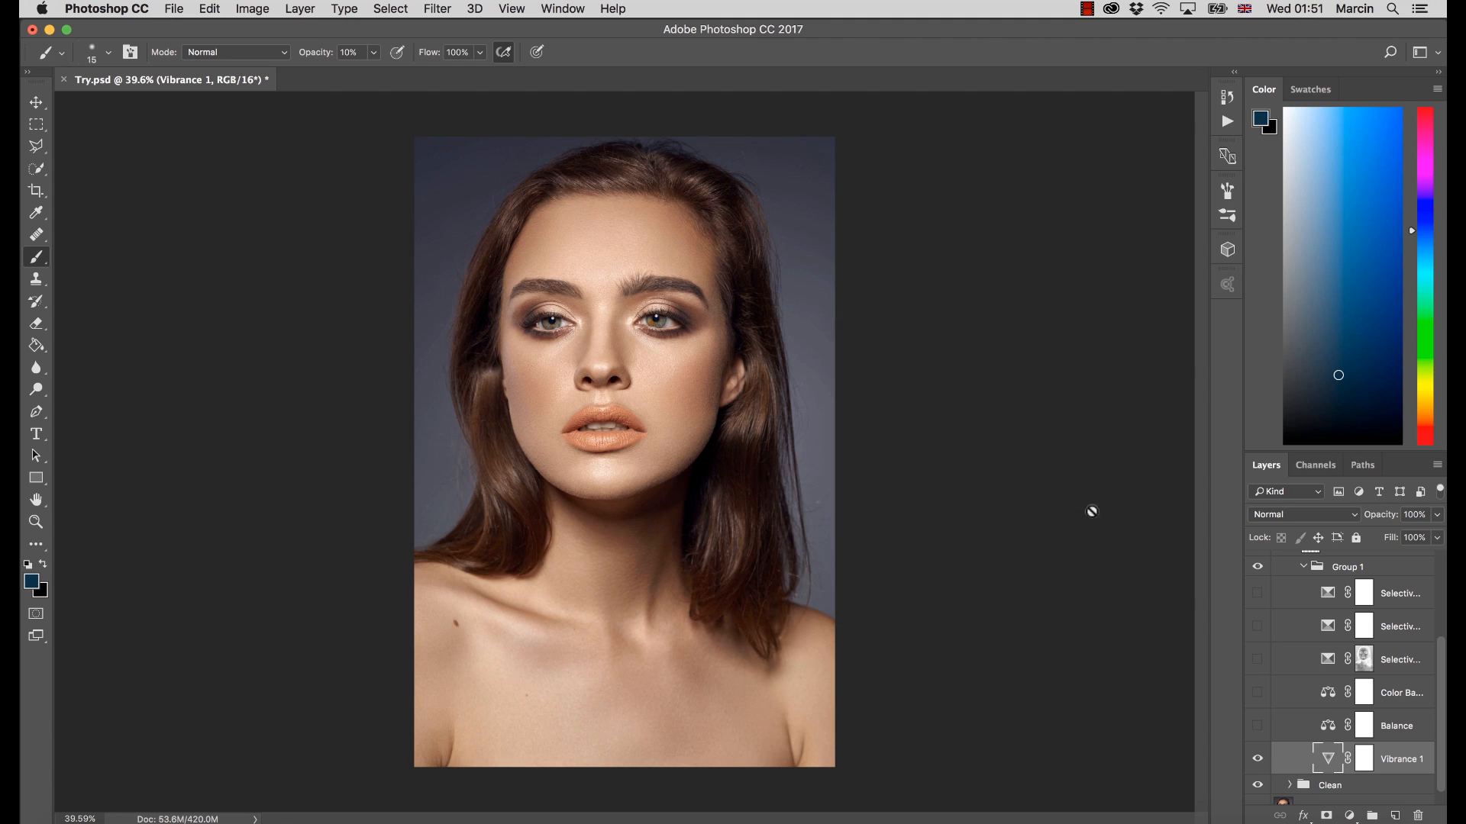
Show the Balance layer in Group 1 and review its color balance settings for Midtones, Shadows and Highlights
{"action": "left_click", "coordinate": [1258, 726]}
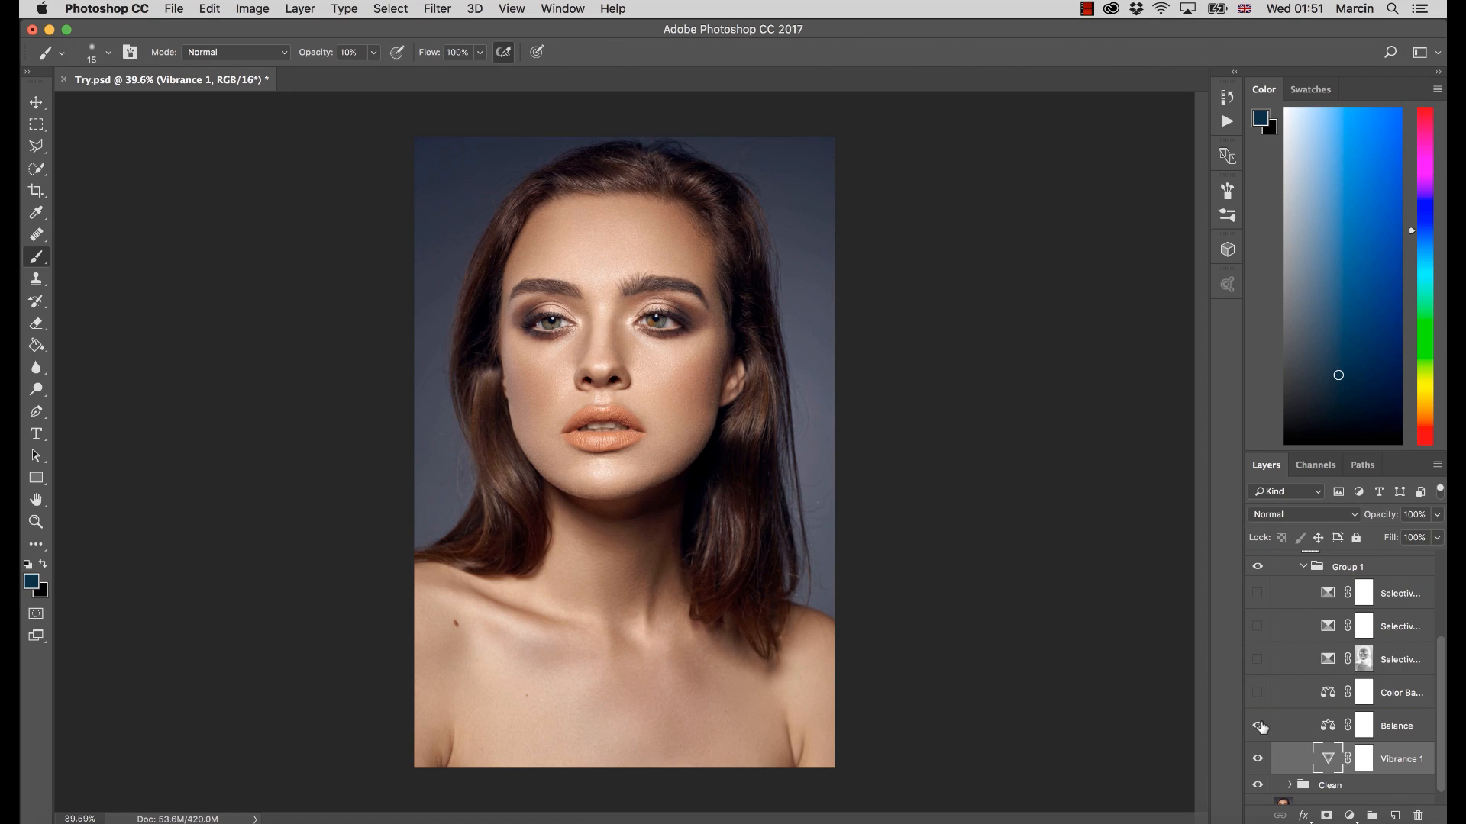
{"action": "double_click", "coordinate": [1328, 726]}
{"action": "left_click", "coordinate": [869, 330]}
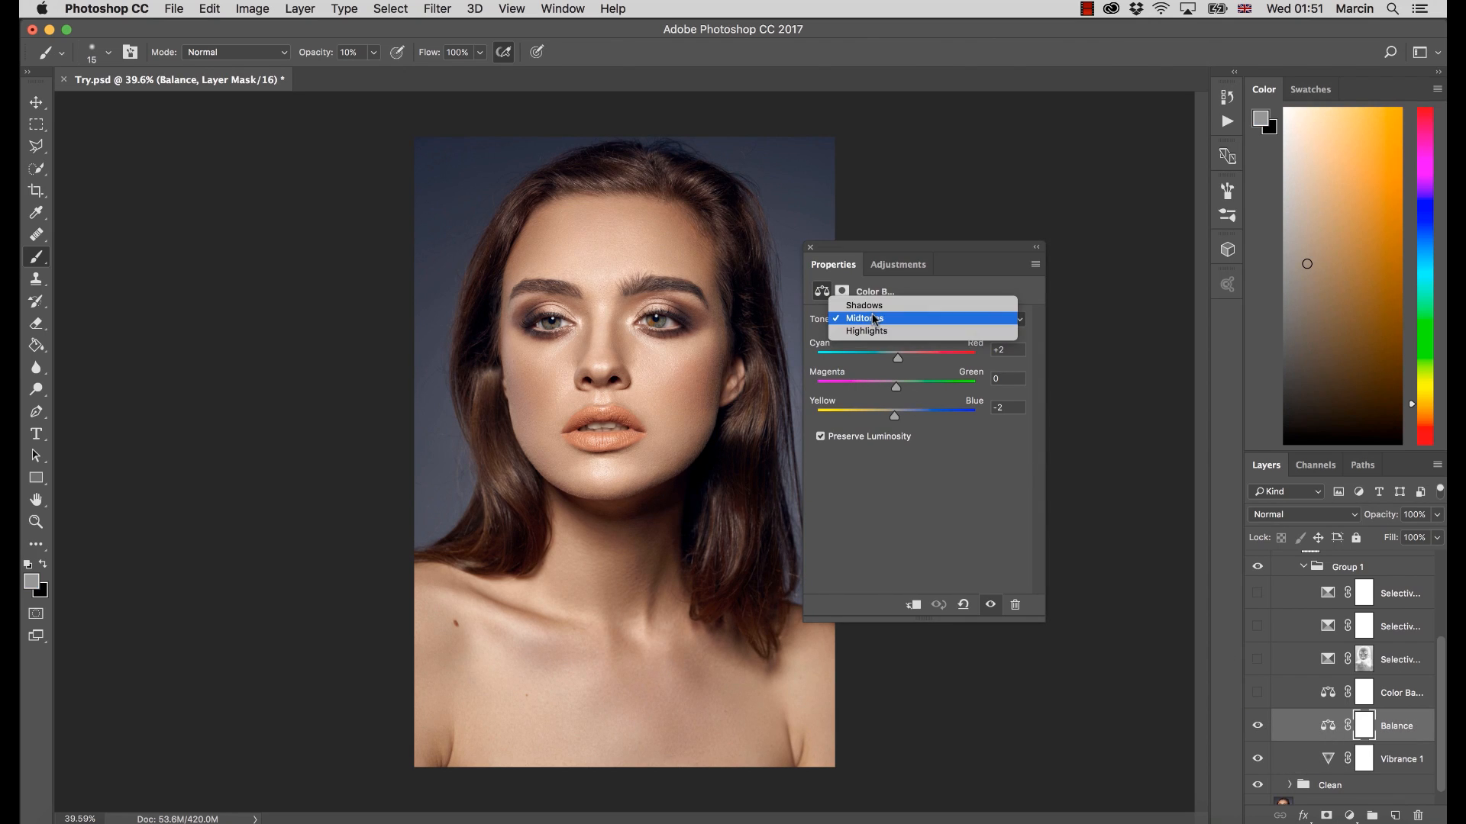
{"action": "left_click", "coordinate": [870, 305]}
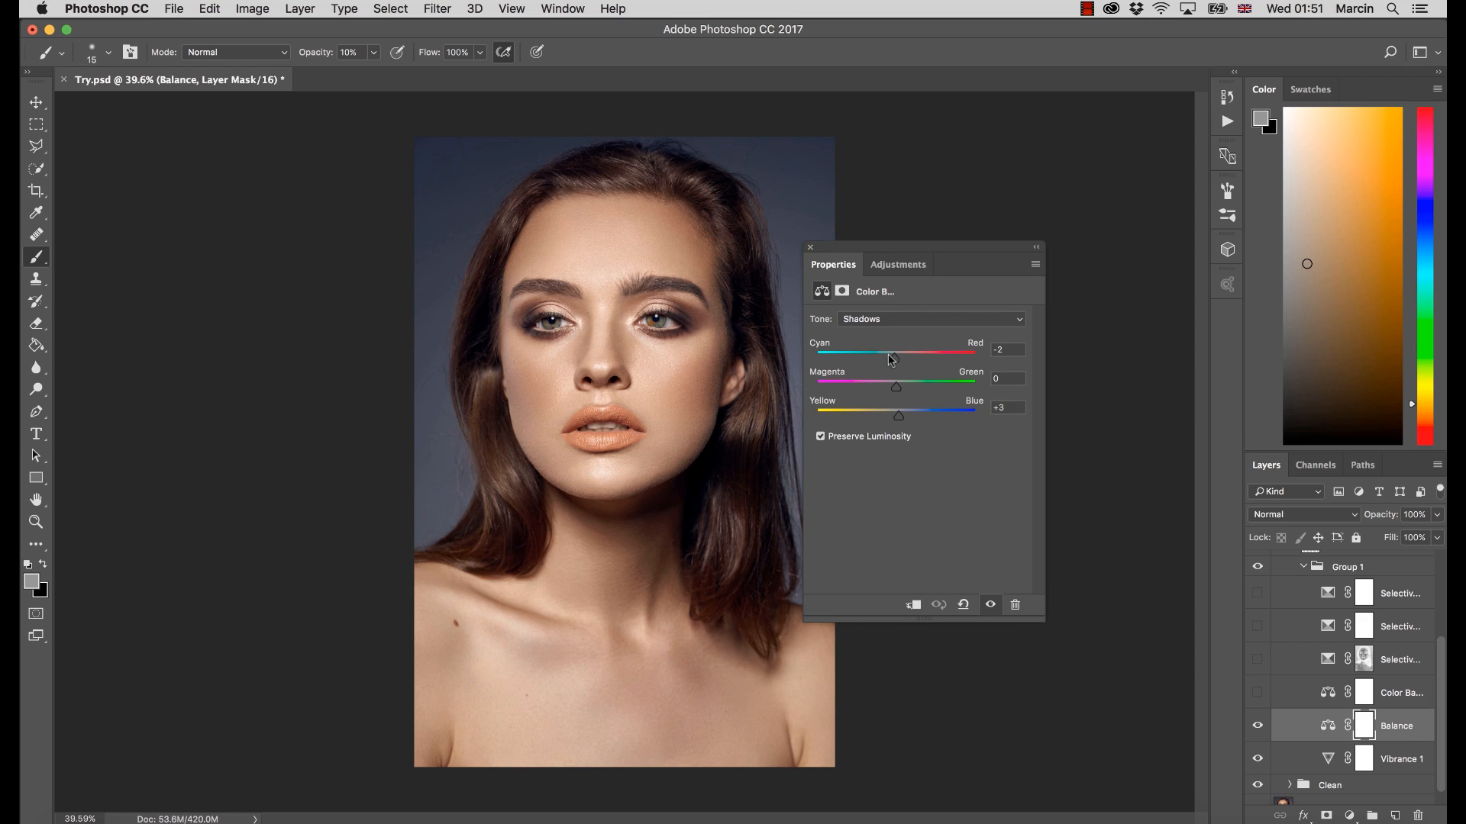
{"action": "left_click", "coordinate": [883, 319]}
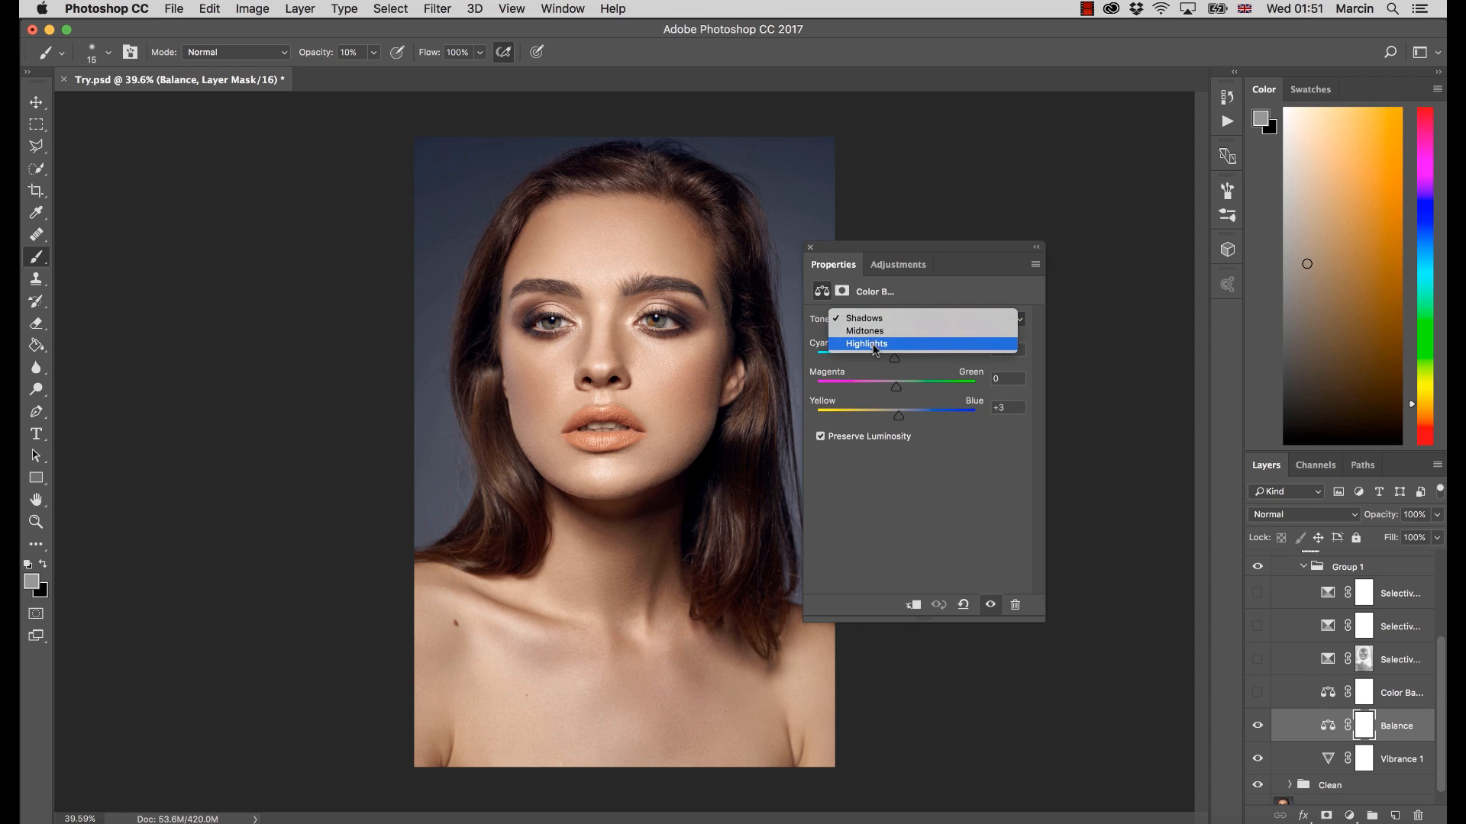
{"action": "left_click", "coordinate": [880, 347]}
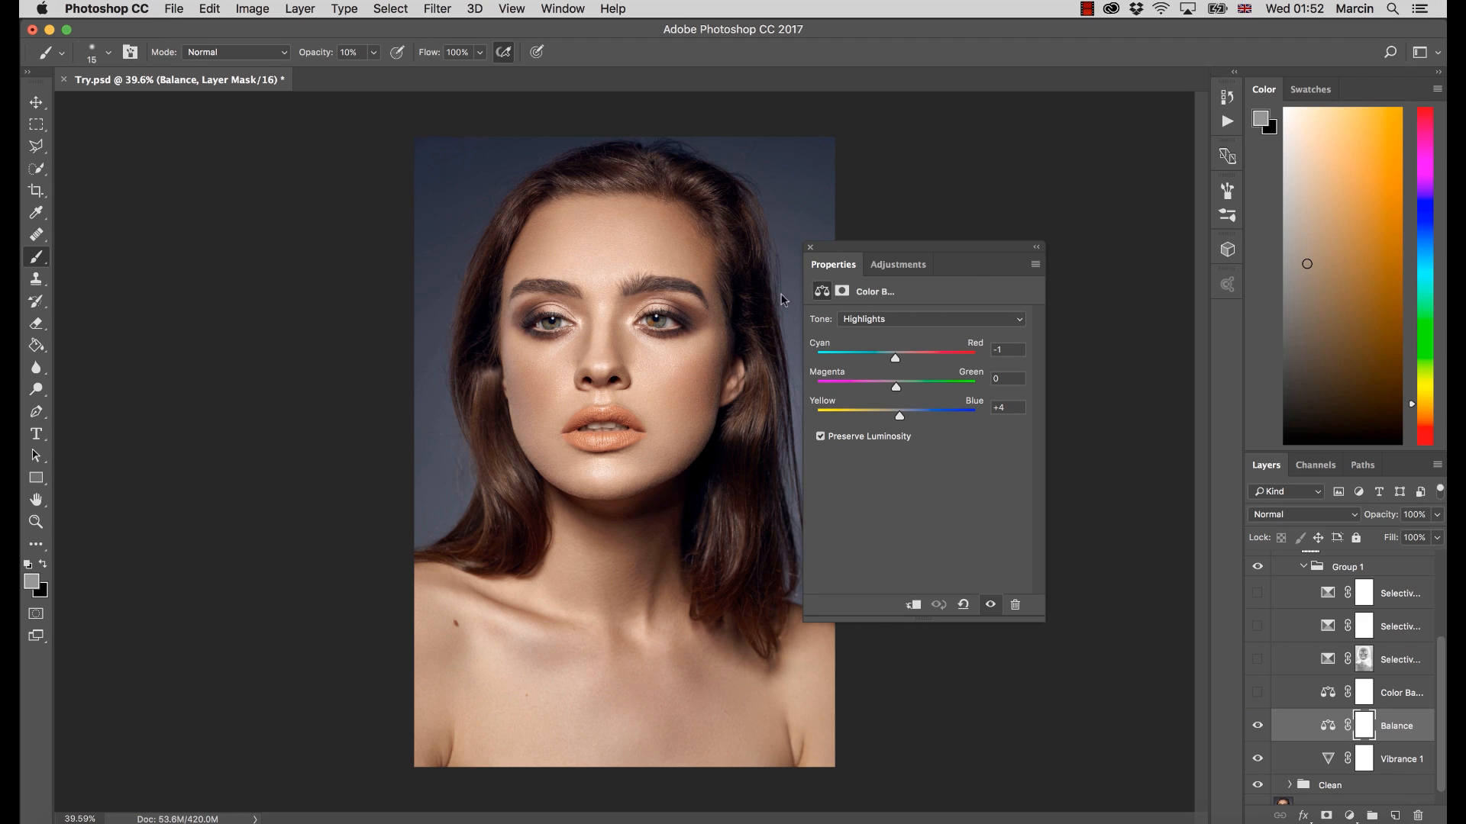
{"action": "left_click", "coordinate": [811, 248]}
Show the Color Balance 1 layer, open its settings and compare the portrait with and without it
{"action": "left_click", "coordinate": [1258, 692]}
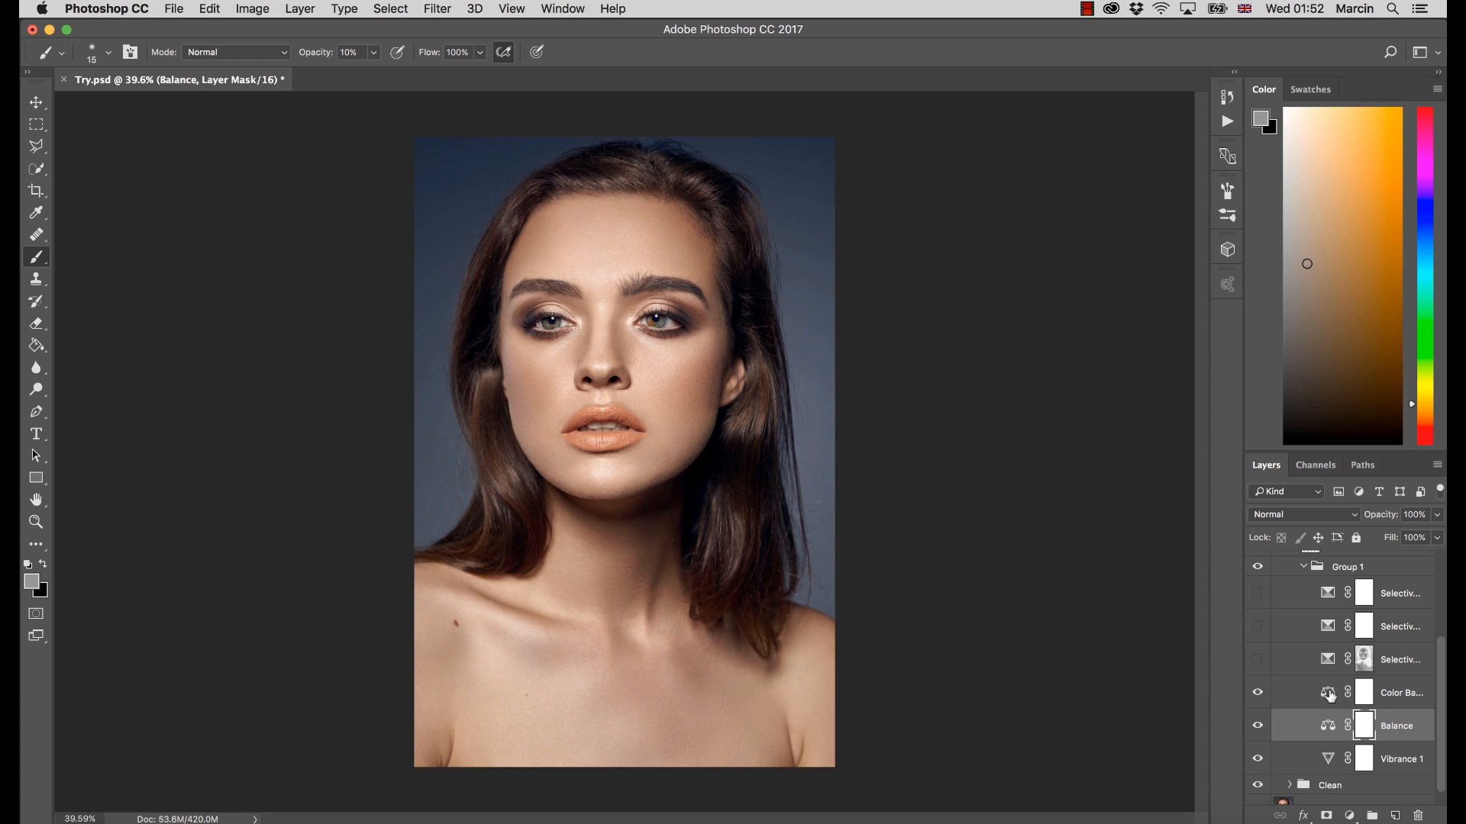
{"action": "left_click", "coordinate": [1329, 695]}
{"action": "left_click", "coordinate": [1257, 692]}
{"action": "left_click", "coordinate": [1257, 692]}
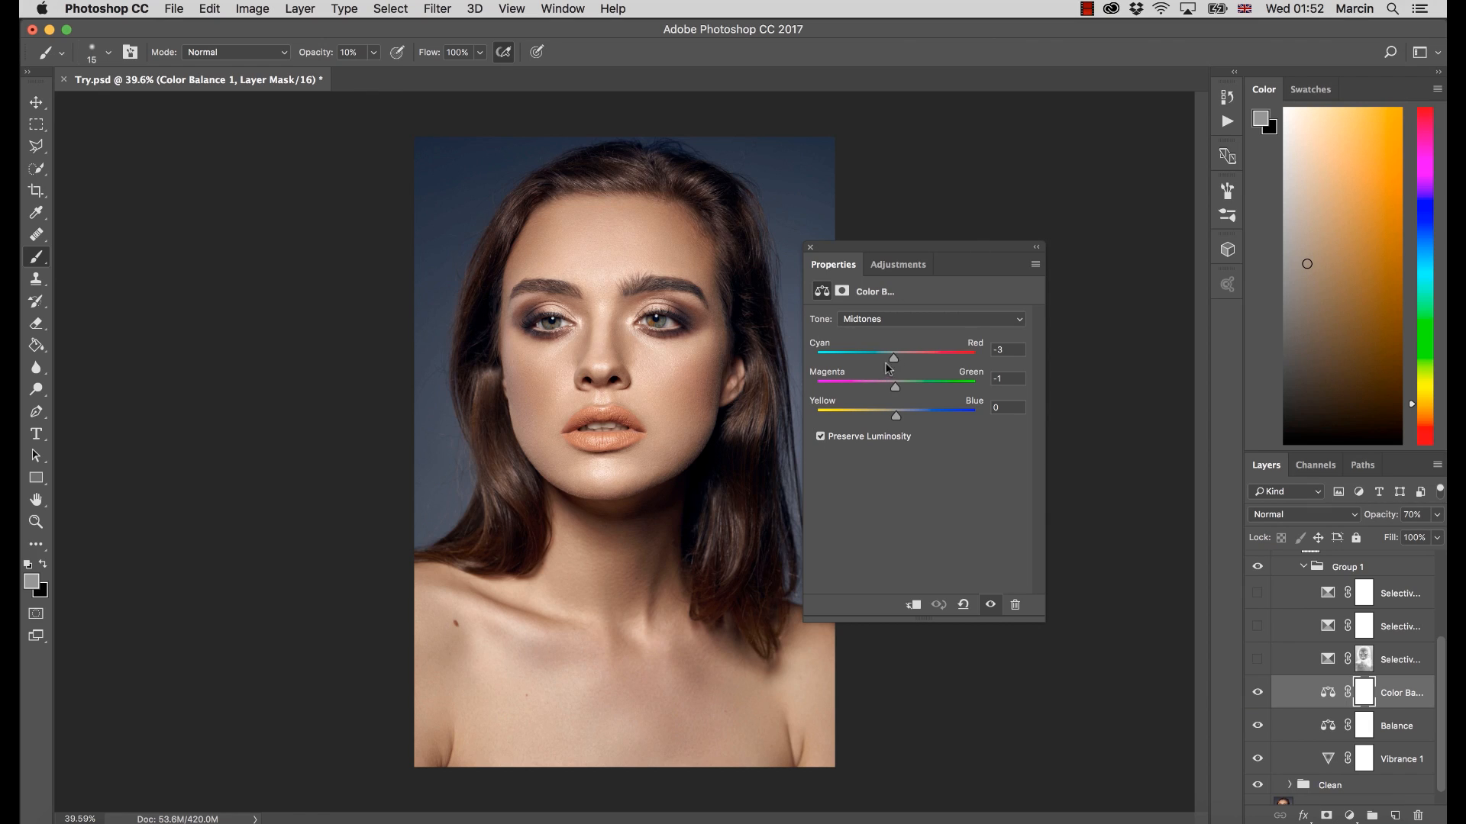
Review the Color Balance 1 settings for the Shadows and Highlights tones, and close its settings
{"action": "left_click", "coordinate": [867, 319]}
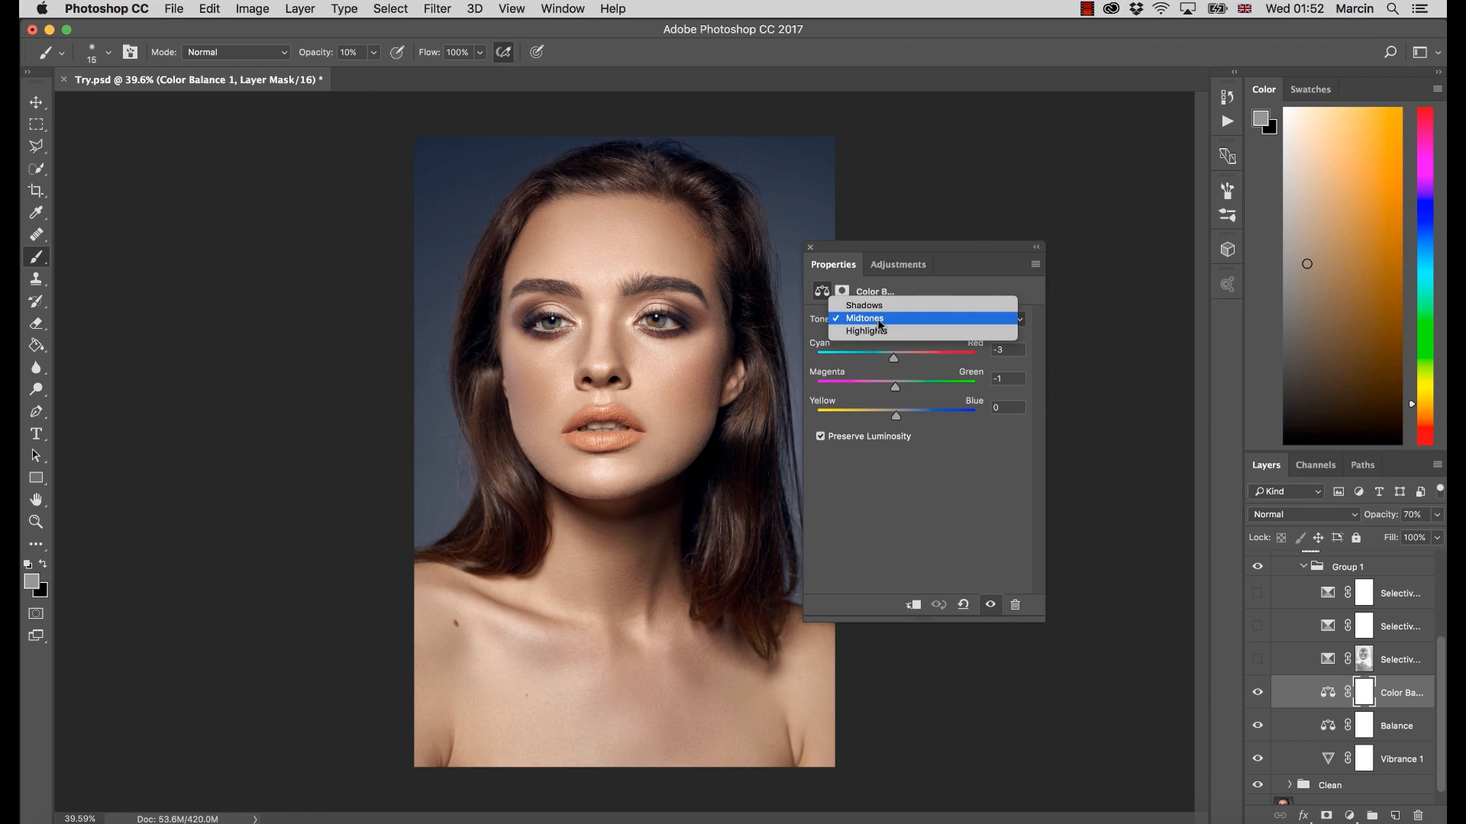
{"action": "left_click", "coordinate": [866, 319]}
{"action": "left_click", "coordinate": [866, 319]}
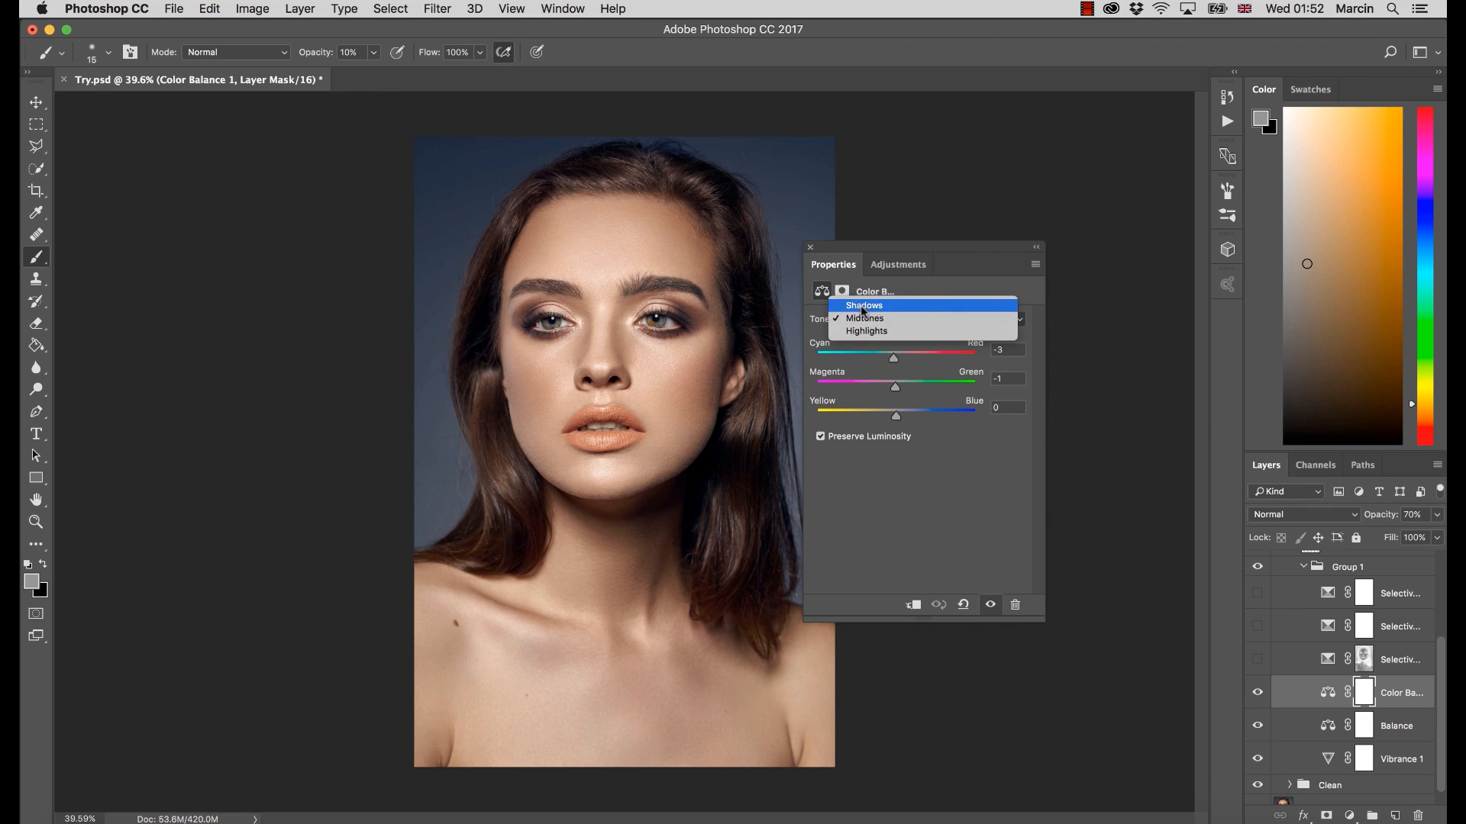
{"action": "left_click", "coordinate": [863, 306]}
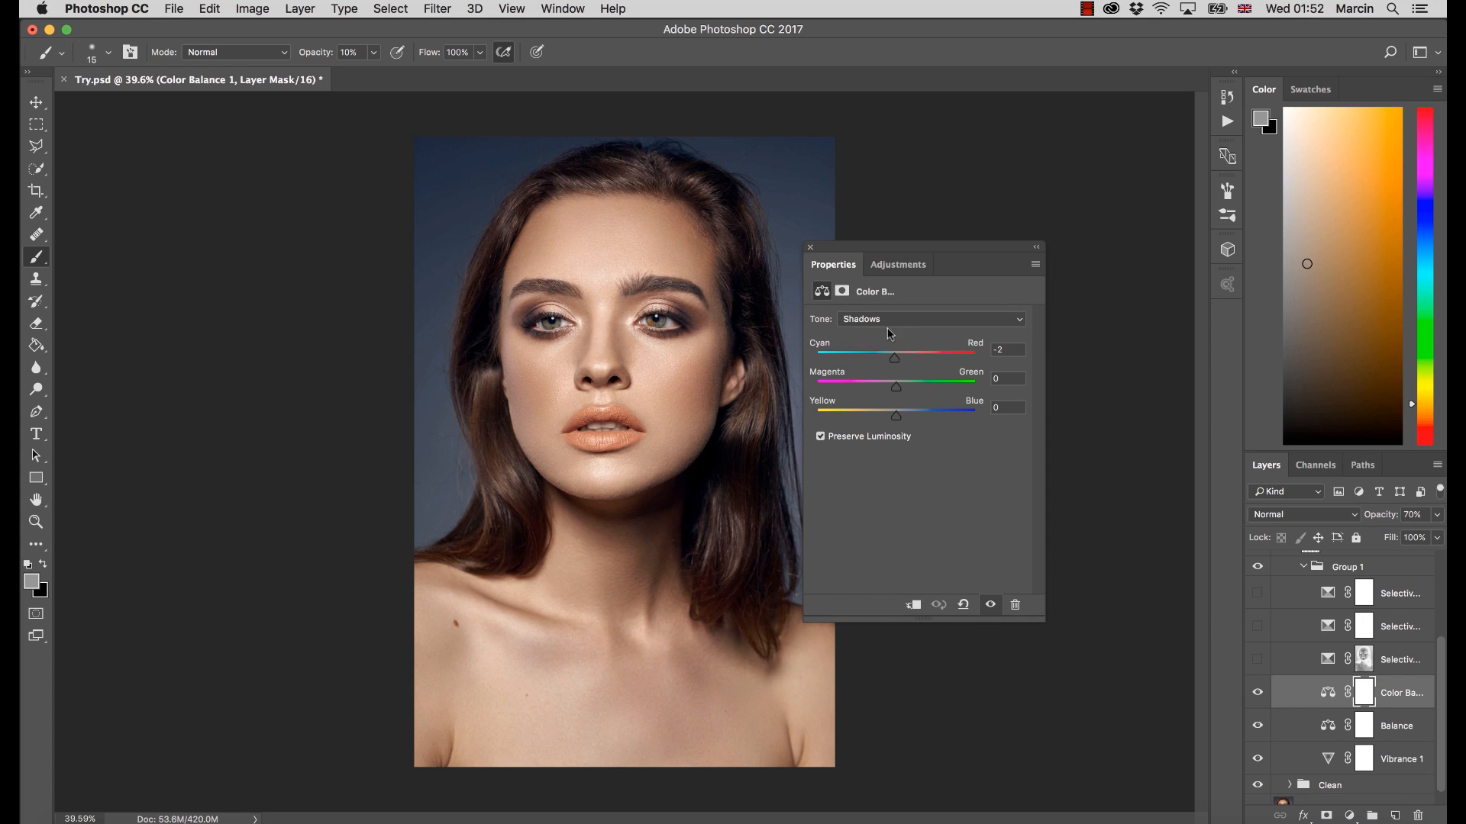
{"action": "left_click", "coordinate": [878, 319]}
{"action": "left_click", "coordinate": [867, 335]}
{"action": "left_click", "coordinate": [811, 247]}
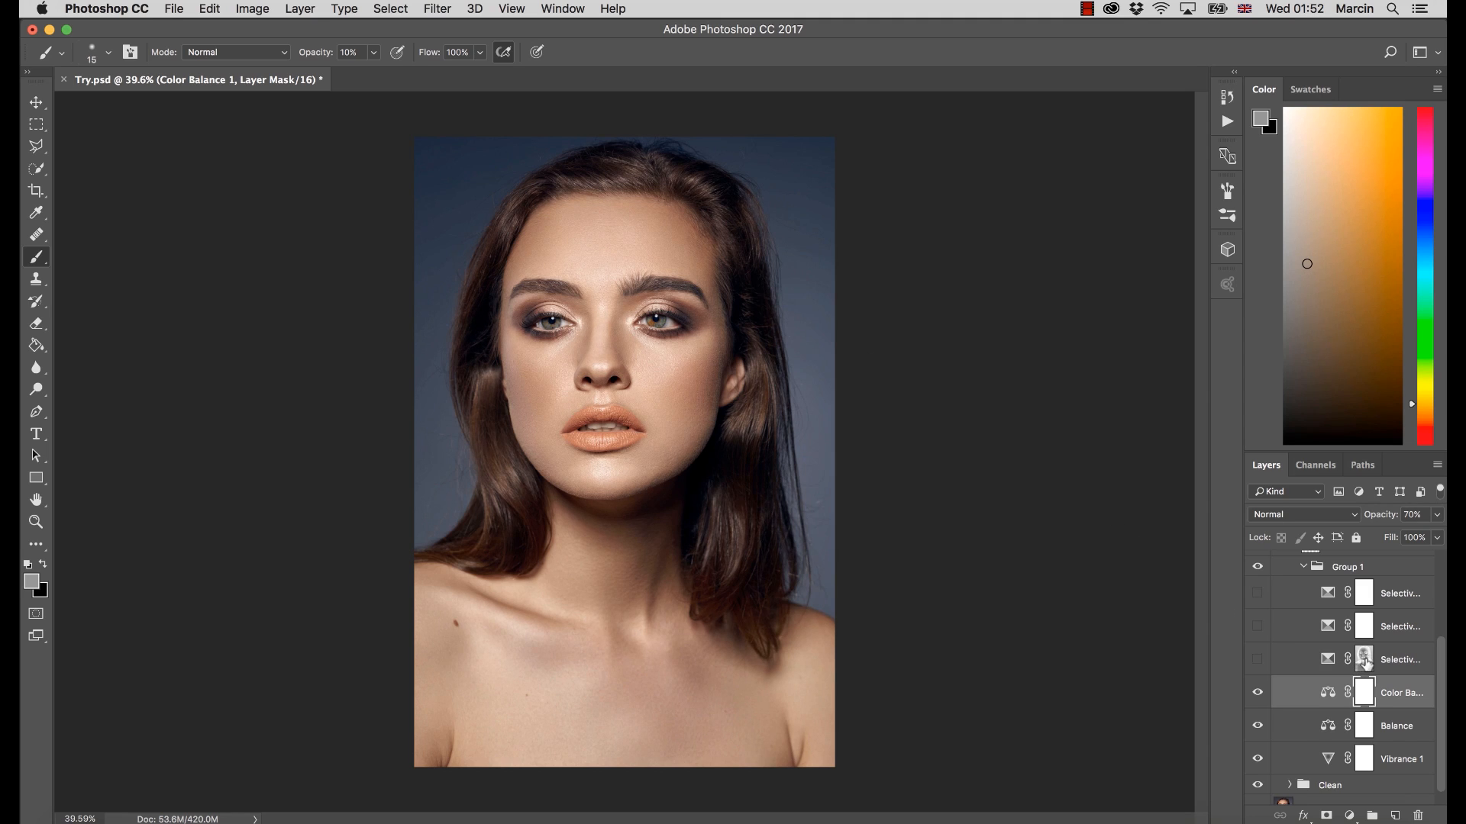
View the Selective Color 1 layer mask on its own, and toggle the layer to compare its effect, leaving it shown
{"action": "left_click", "coordinate": [1365, 661], "text": "alt"}
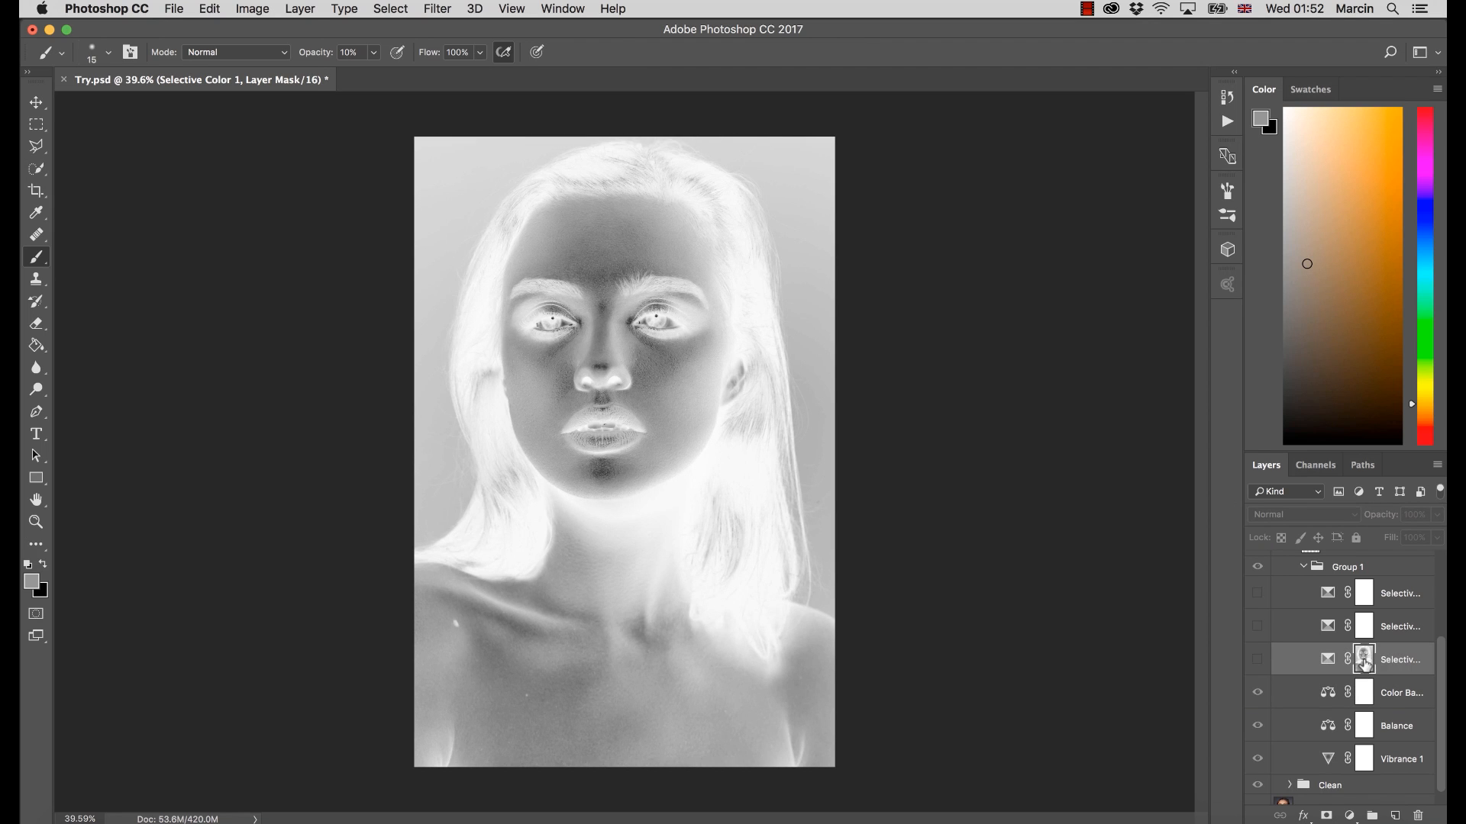
{"action": "left_click", "coordinate": [1364, 664], "text": "alt"}
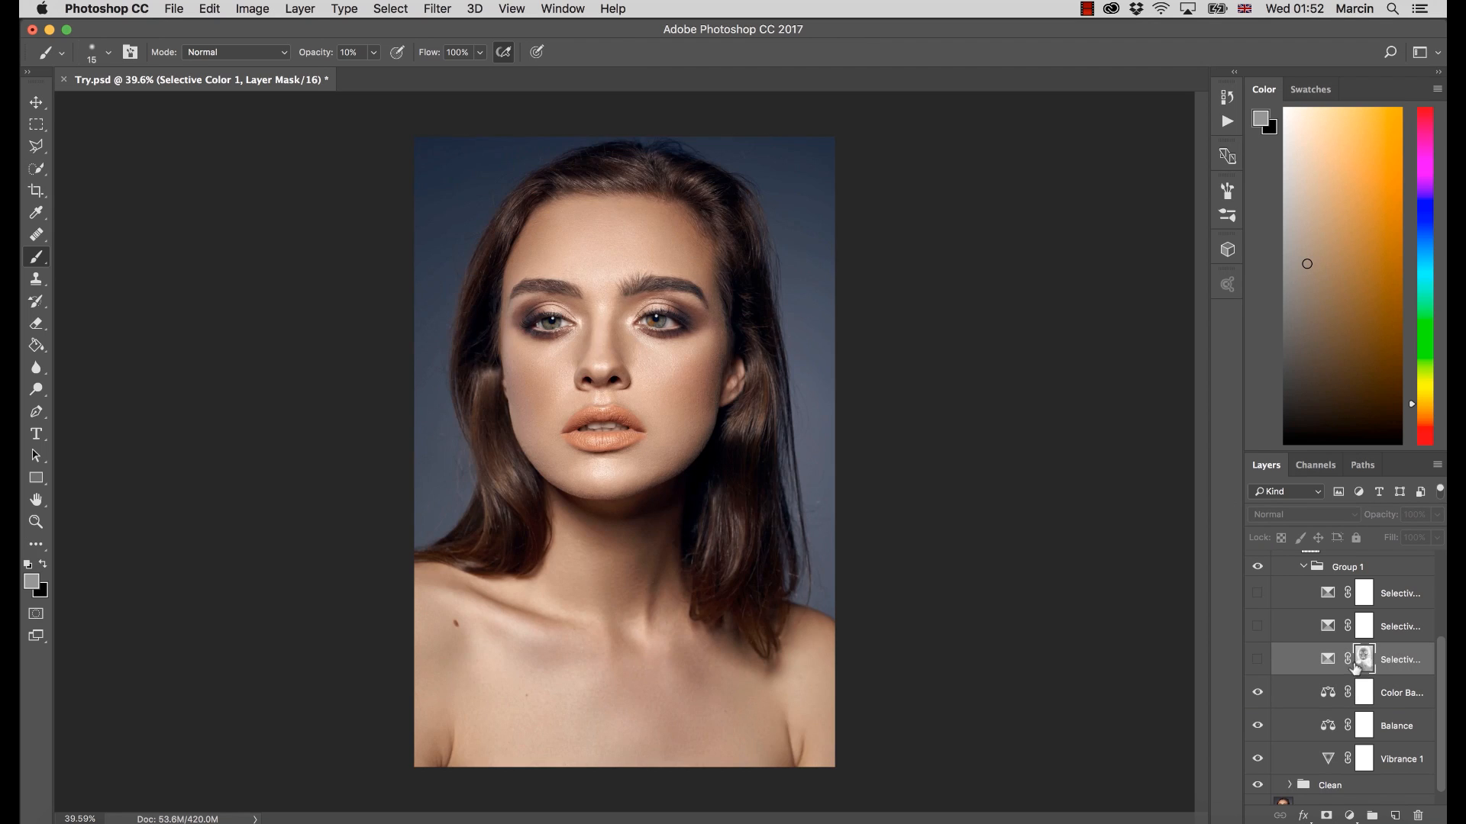
{"action": "left_click", "coordinate": [1257, 661]}
{"action": "key", "text": "super+2"}
{"action": "left_click", "coordinate": [1257, 661]}
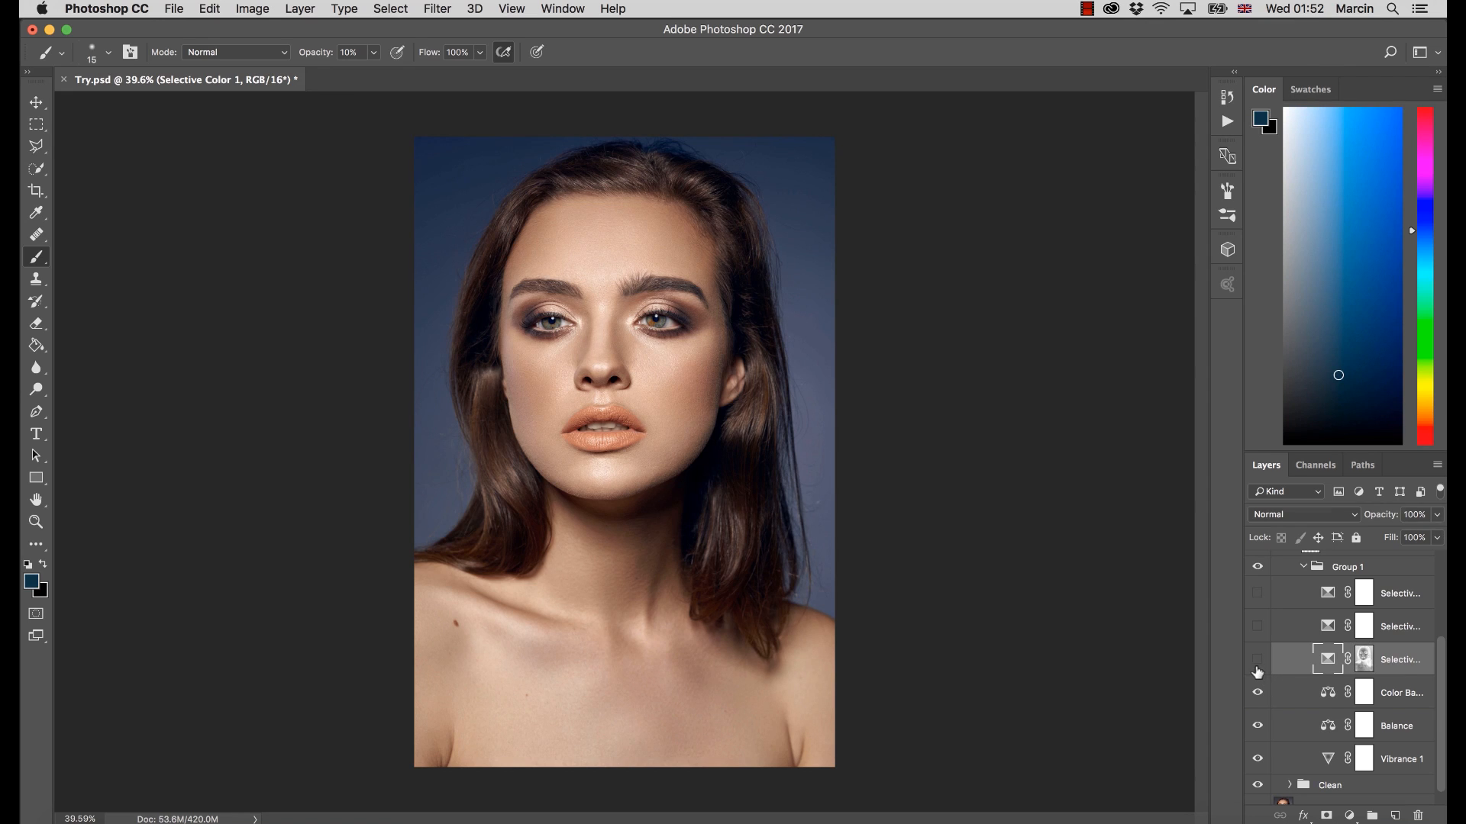
{"action": "left_click", "coordinate": [1258, 662]}
Show the Selective Color 2 layer and display its settings for the Cyans
{"action": "left_click", "coordinate": [1259, 627]}
{"action": "double_click", "coordinate": [1329, 628]}
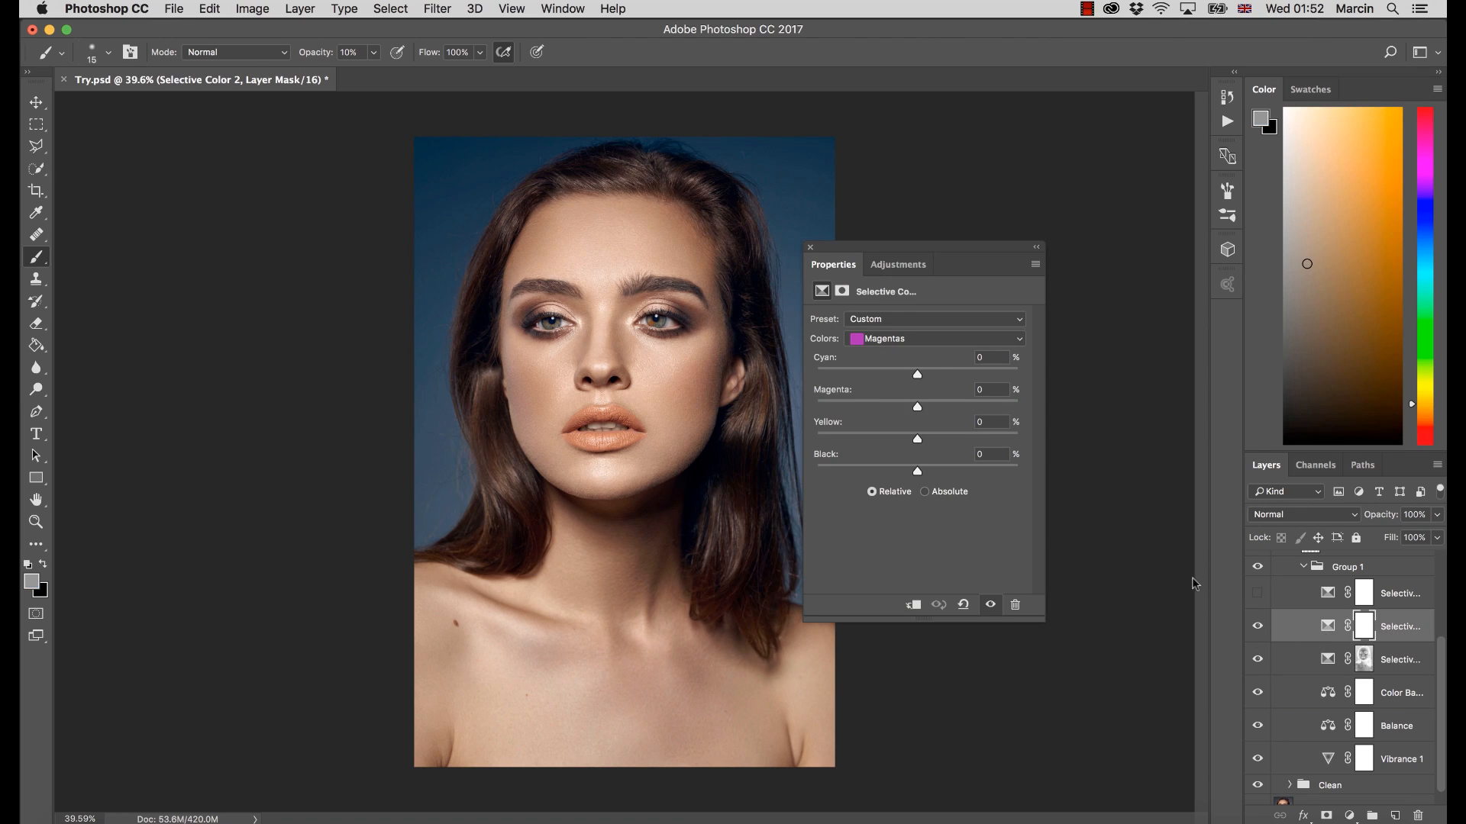
{"action": "left_click", "coordinate": [889, 339]}
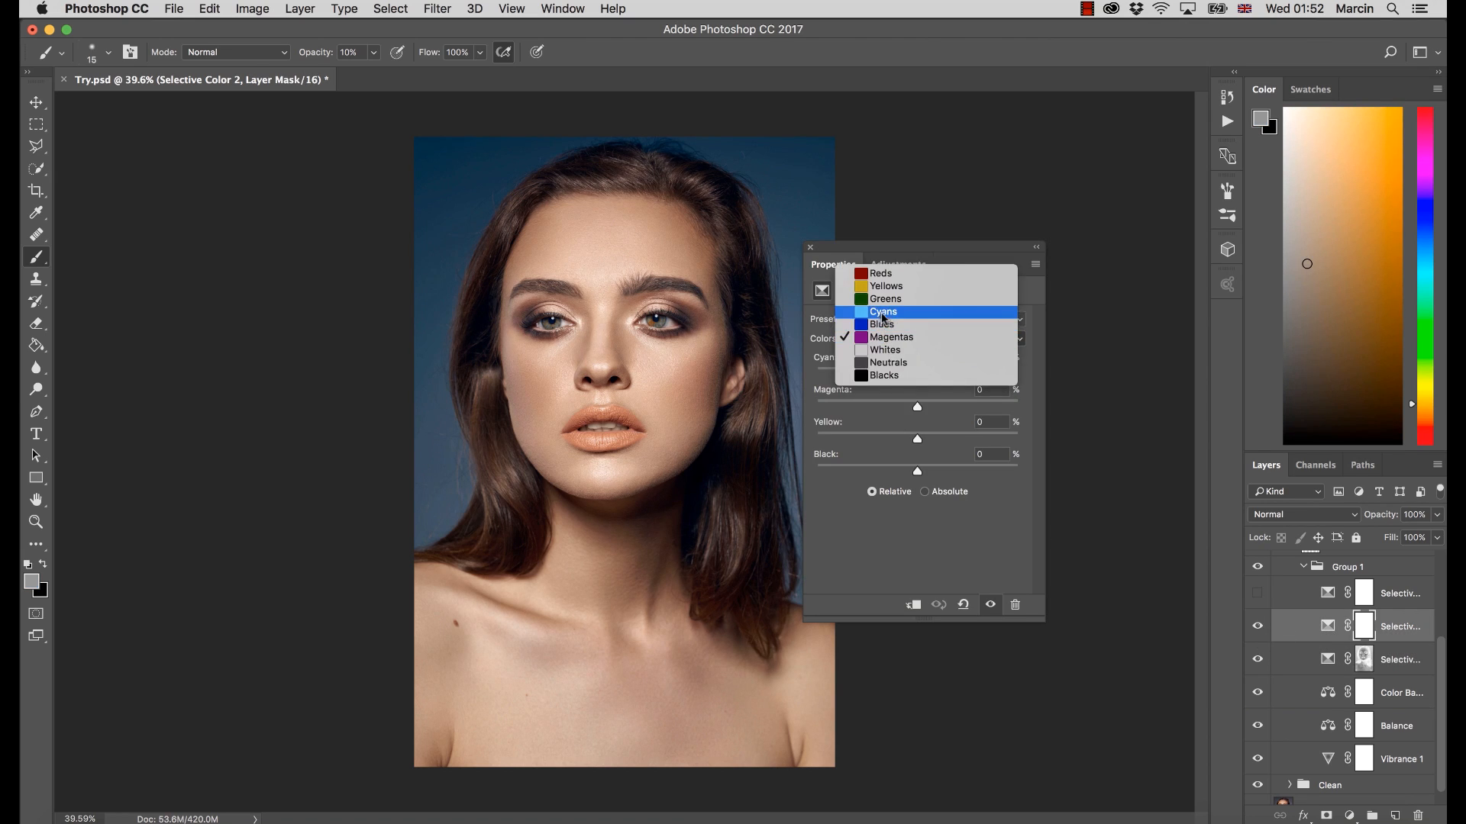
{"action": "left_click", "coordinate": [884, 312]}
{"action": "left_click", "coordinate": [881, 319]}
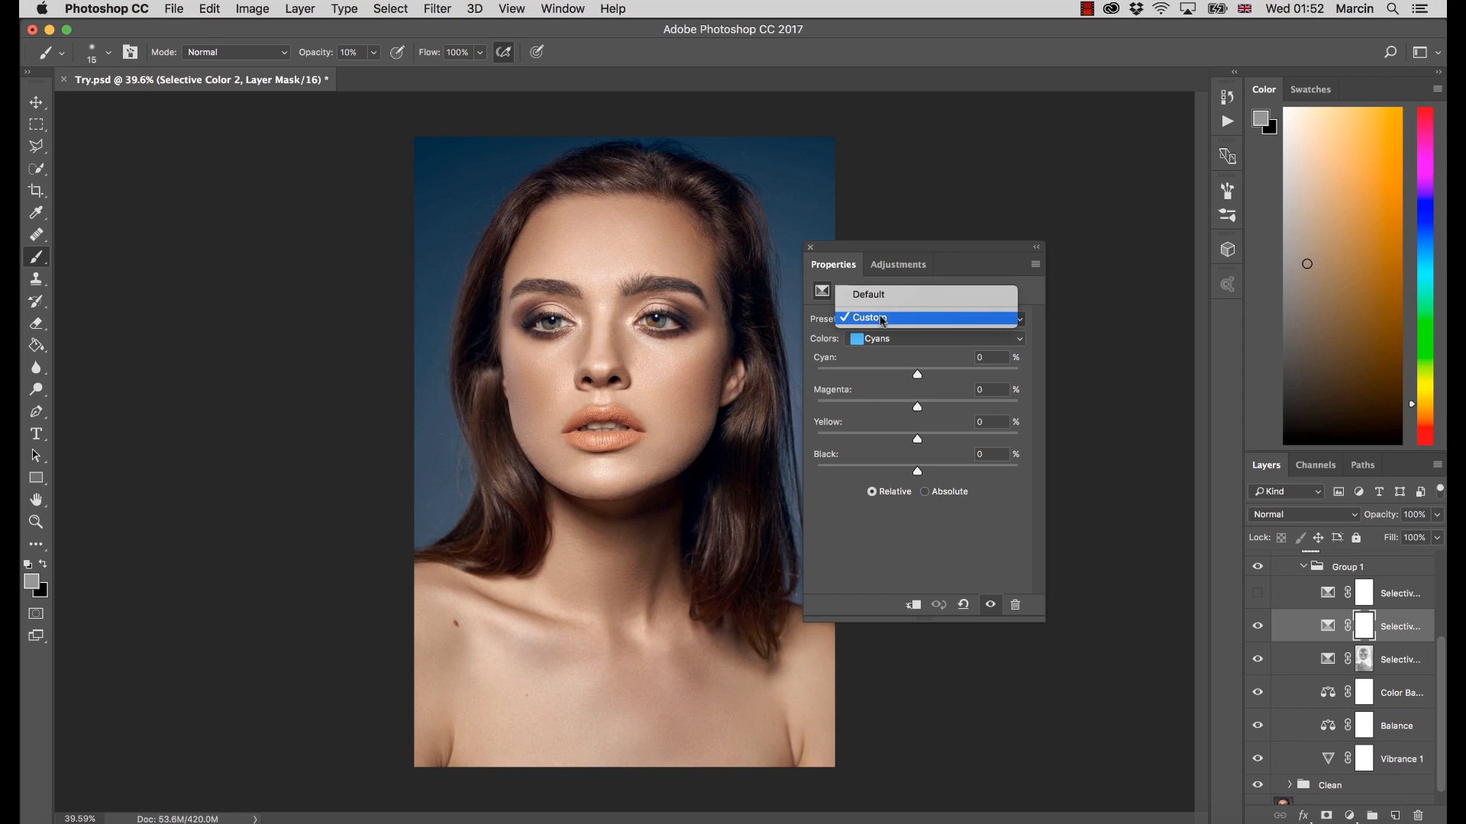
{"action": "left_click", "coordinate": [867, 359]}
{"action": "left_click", "coordinate": [875, 318]}
{"action": "left_click", "coordinate": [823, 348]}
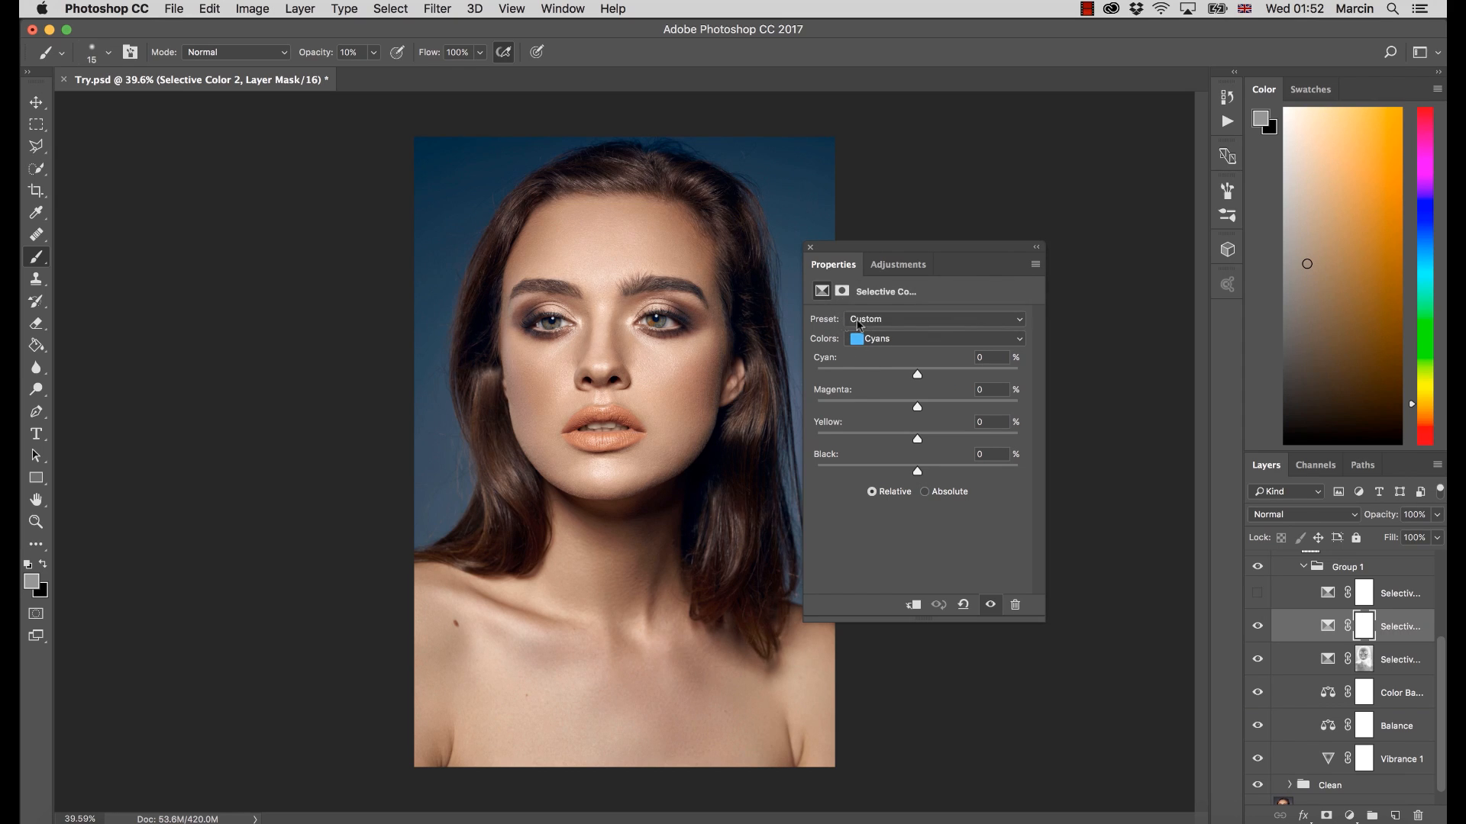
{"action": "left_click", "coordinate": [954, 321]}
Display the Selective Color 2 layer's settings for the Blues
{"action": "left_click", "coordinate": [1327, 626]}
{"action": "left_click", "coordinate": [899, 339]}
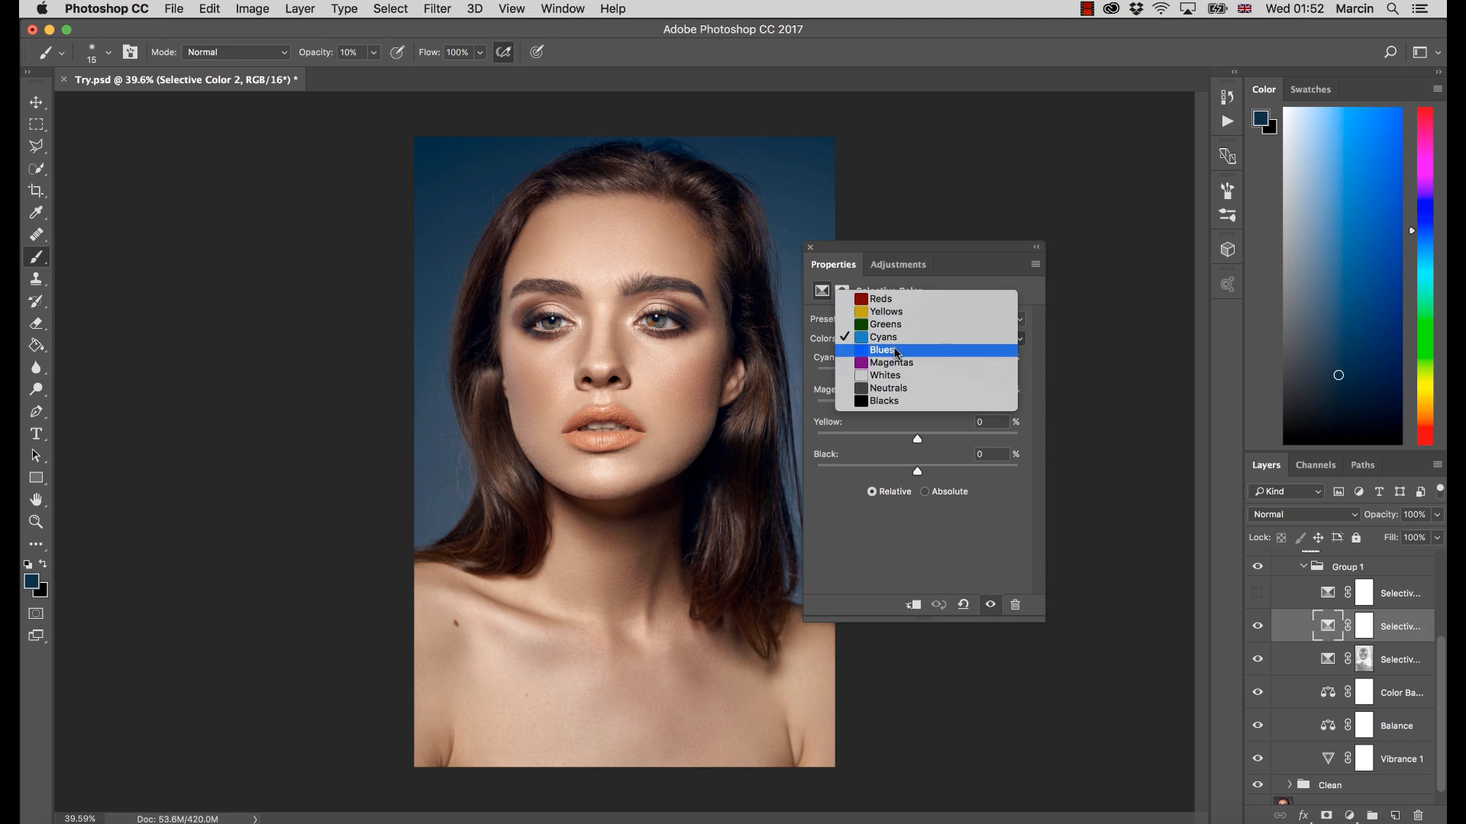
{"action": "left_click", "coordinate": [899, 353]}
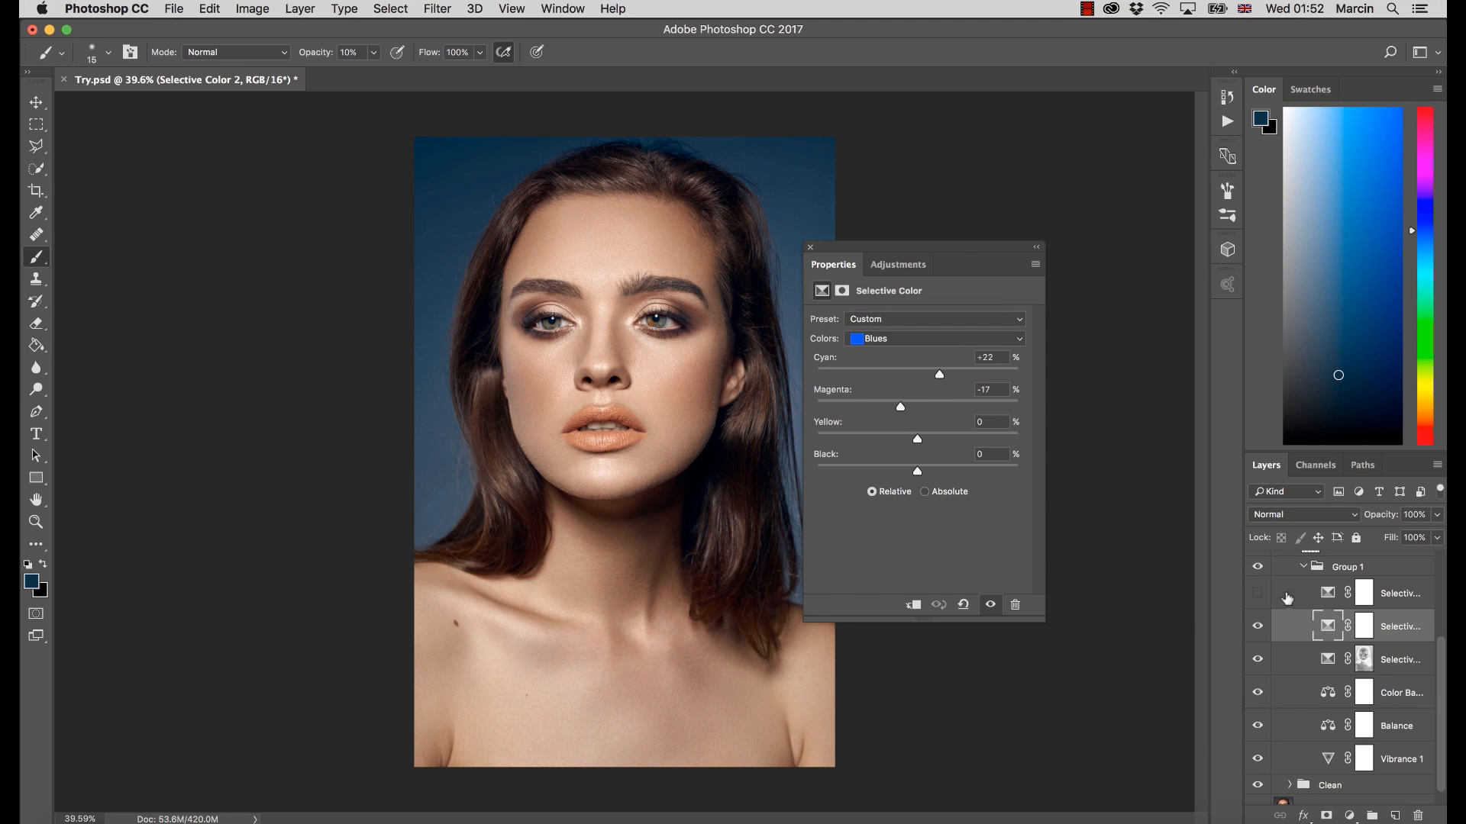
Show the Selective Color 3 layer with its settings open, and toggle it and Selective Color 2 for a before-and-after comparison
{"action": "left_click", "coordinate": [1258, 594]}
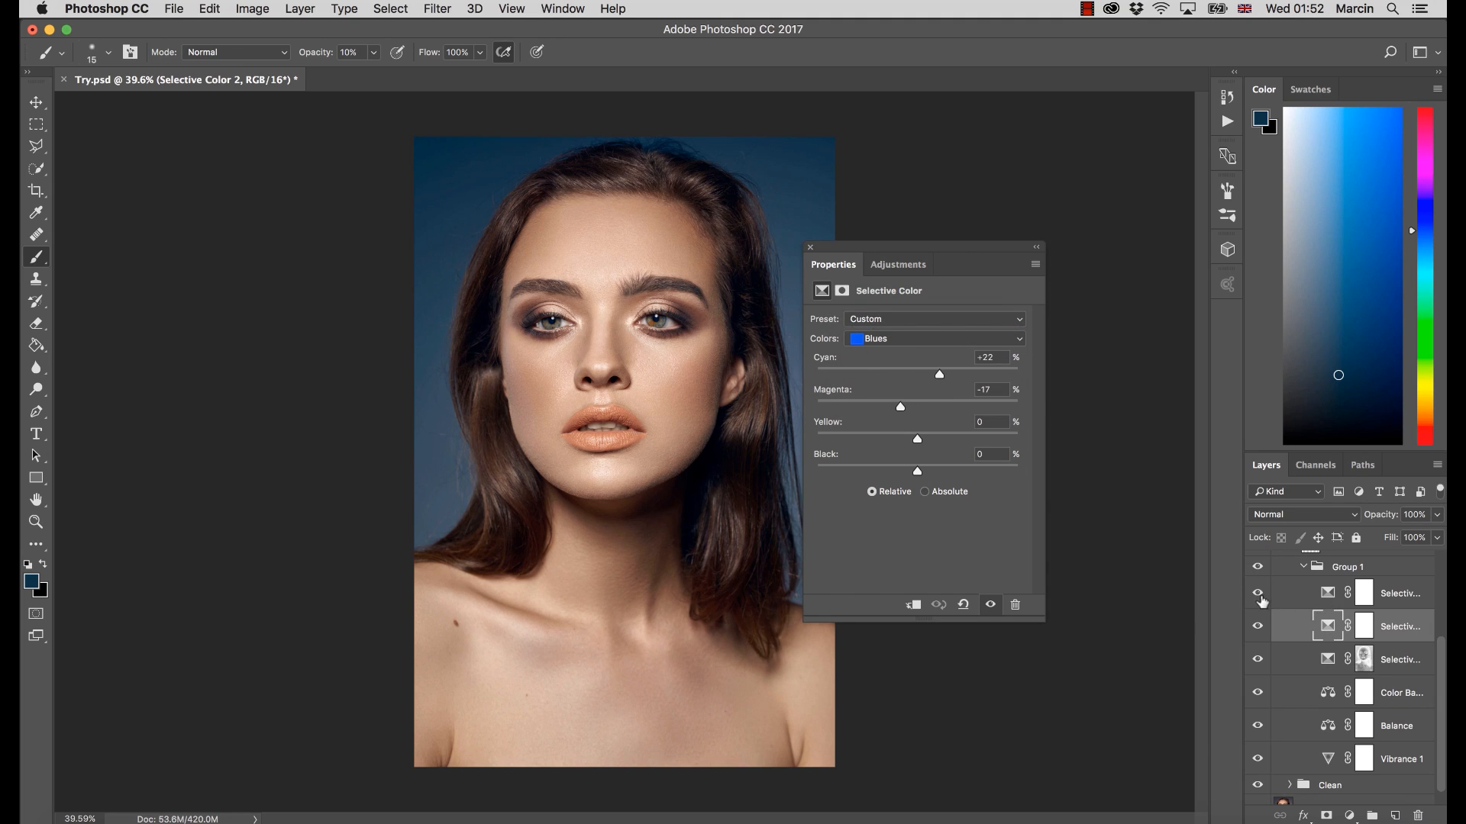
{"action": "left_click", "coordinate": [1330, 606]}
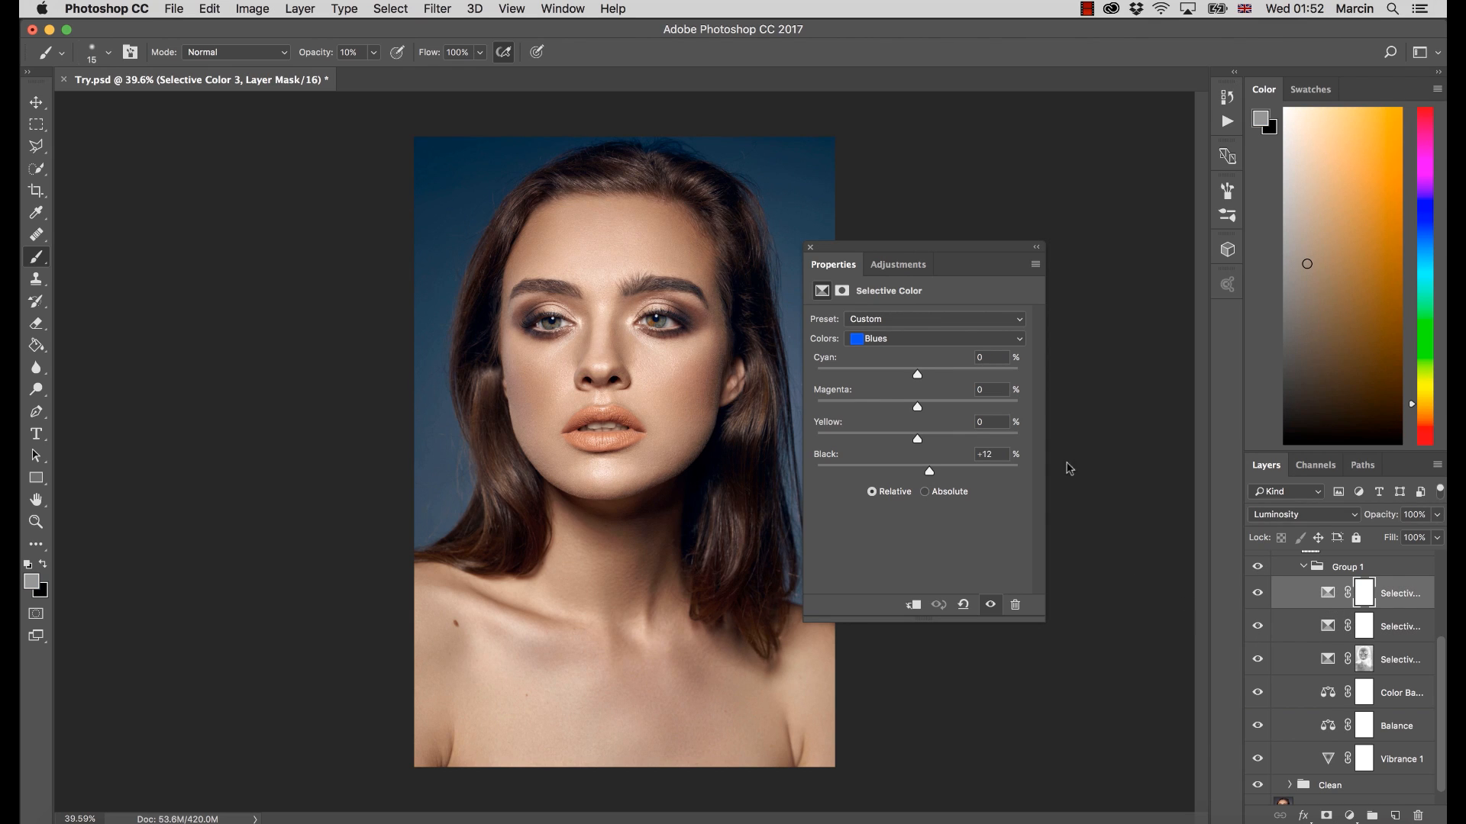
{"action": "left_click", "coordinate": [1257, 594]}
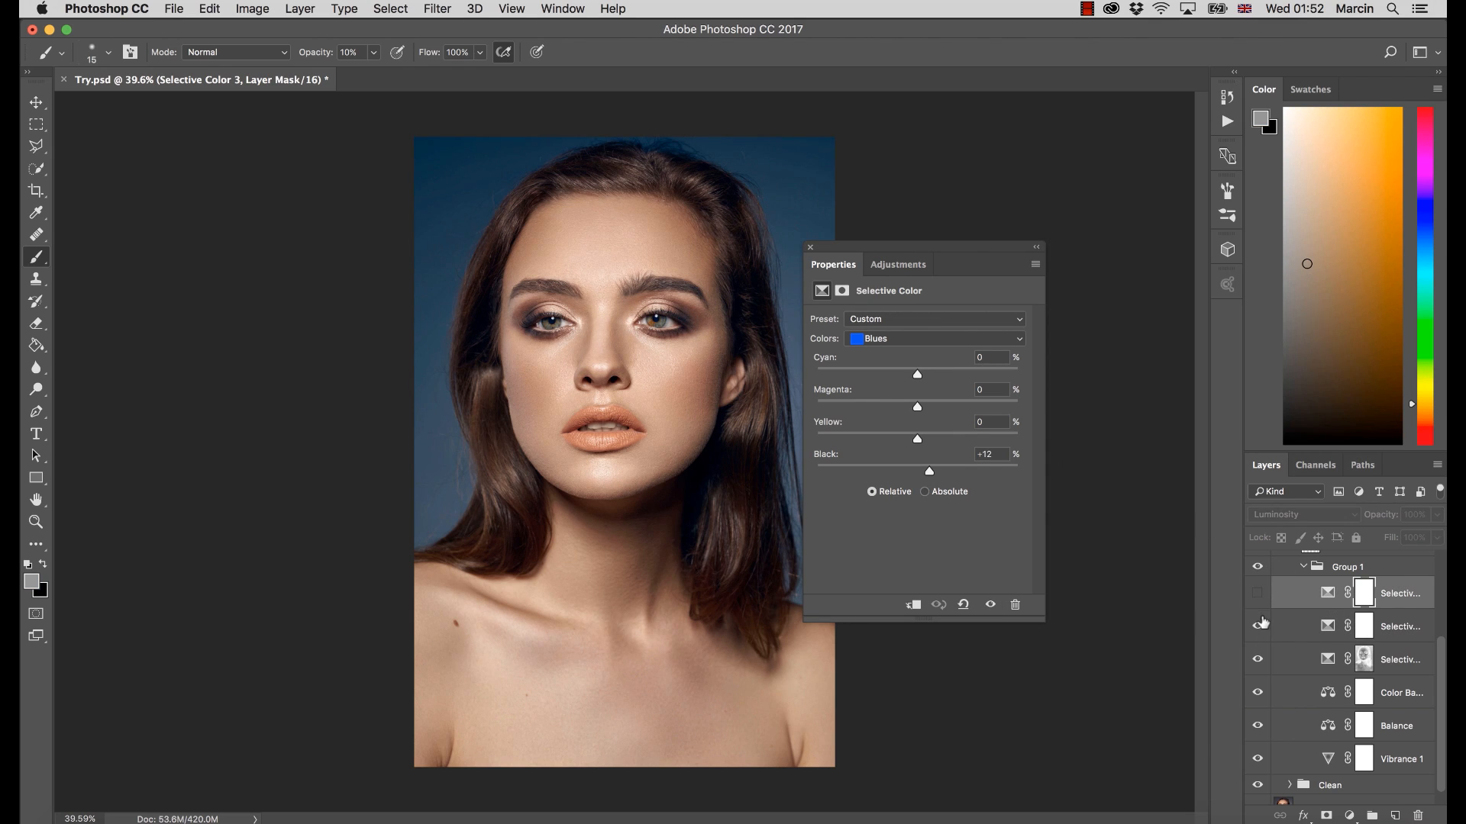
{"action": "left_click", "coordinate": [1258, 627]}
{"action": "left_click", "coordinate": [1258, 628]}
{"action": "left_click", "coordinate": [1259, 629]}
{"action": "left_click", "coordinate": [1260, 627]}
{"action": "left_click", "coordinate": [1258, 595]}
Inspect the Hue/Saturation 1 layer mask in the Colors group and compare the portrait with and without that layer
{"action": "scroll", "coordinate": [1432, 648], "scroll_direction": "up", "scroll_amount": 3}
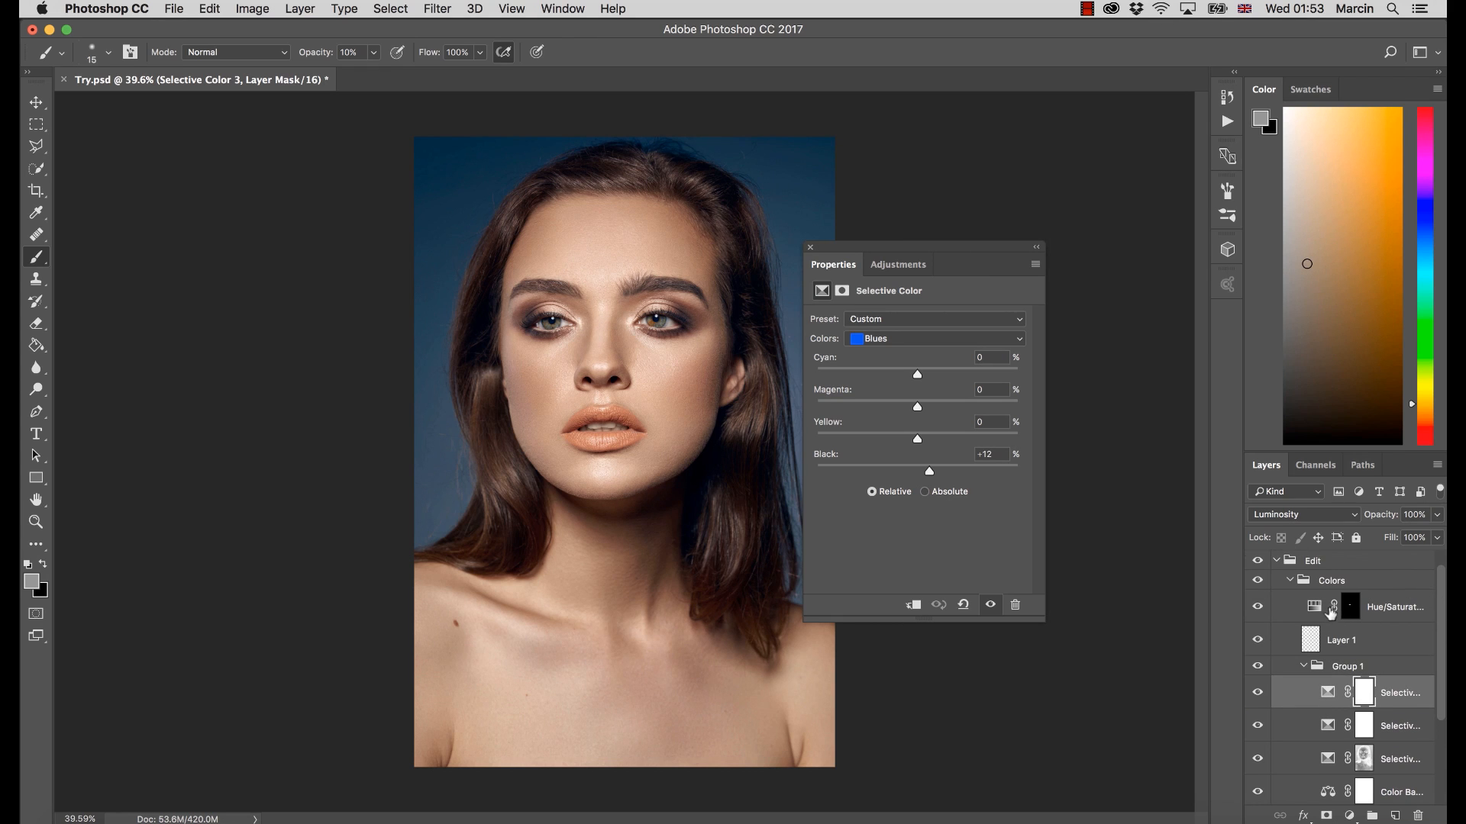
{"action": "left_click", "coordinate": [1350, 609], "text": "alt"}
{"action": "left_click", "coordinate": [1350, 615], "text": "alt"}
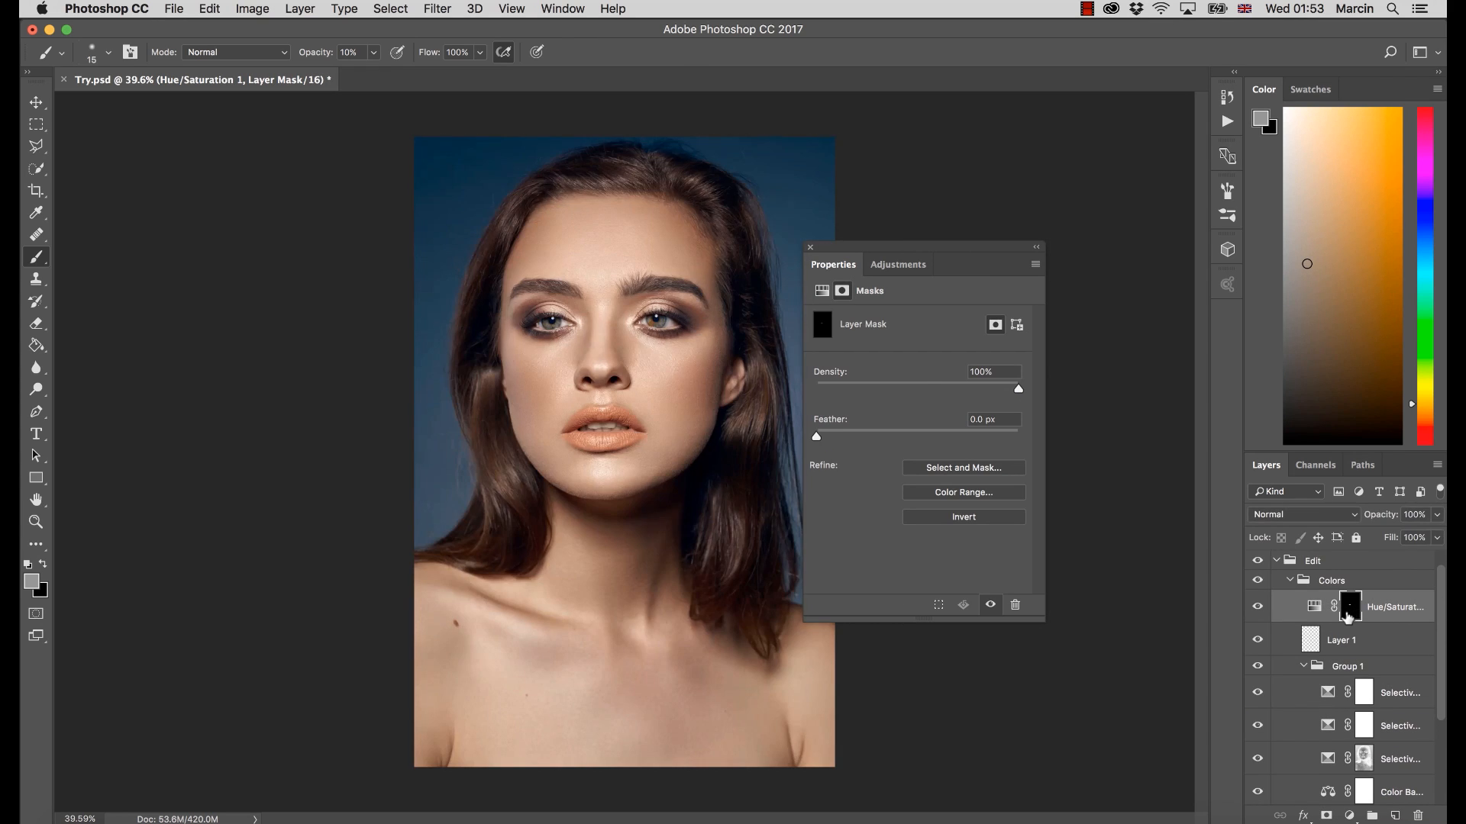
{"action": "left_click", "coordinate": [1348, 617], "text": "alt"}
{"action": "left_click", "coordinate": [1345, 615], "text": "alt"}
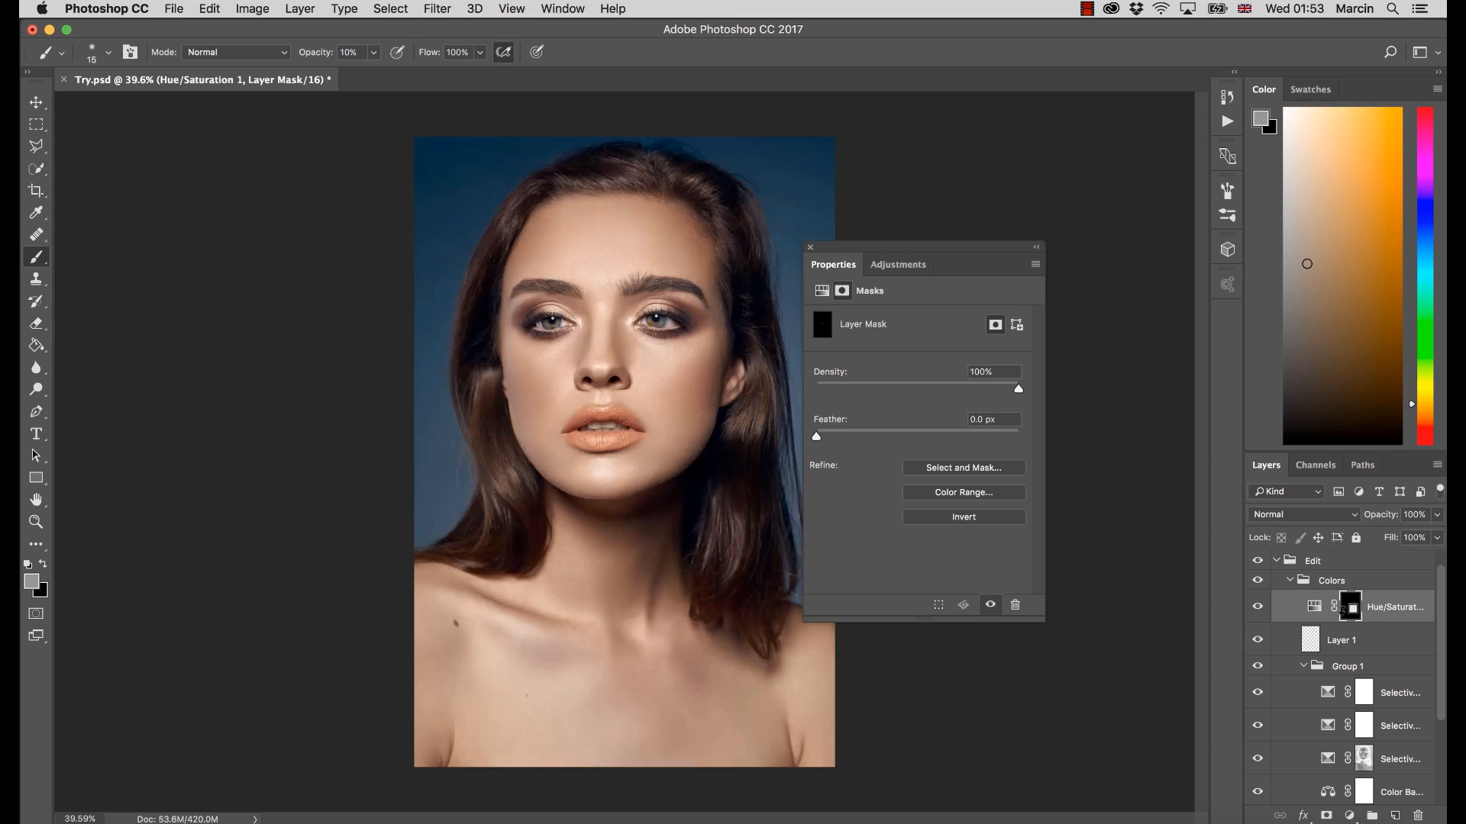
{"action": "left_click", "coordinate": [1258, 608]}
{"action": "left_click", "coordinate": [1258, 609]}
{"action": "left_click", "coordinate": [809, 247]}
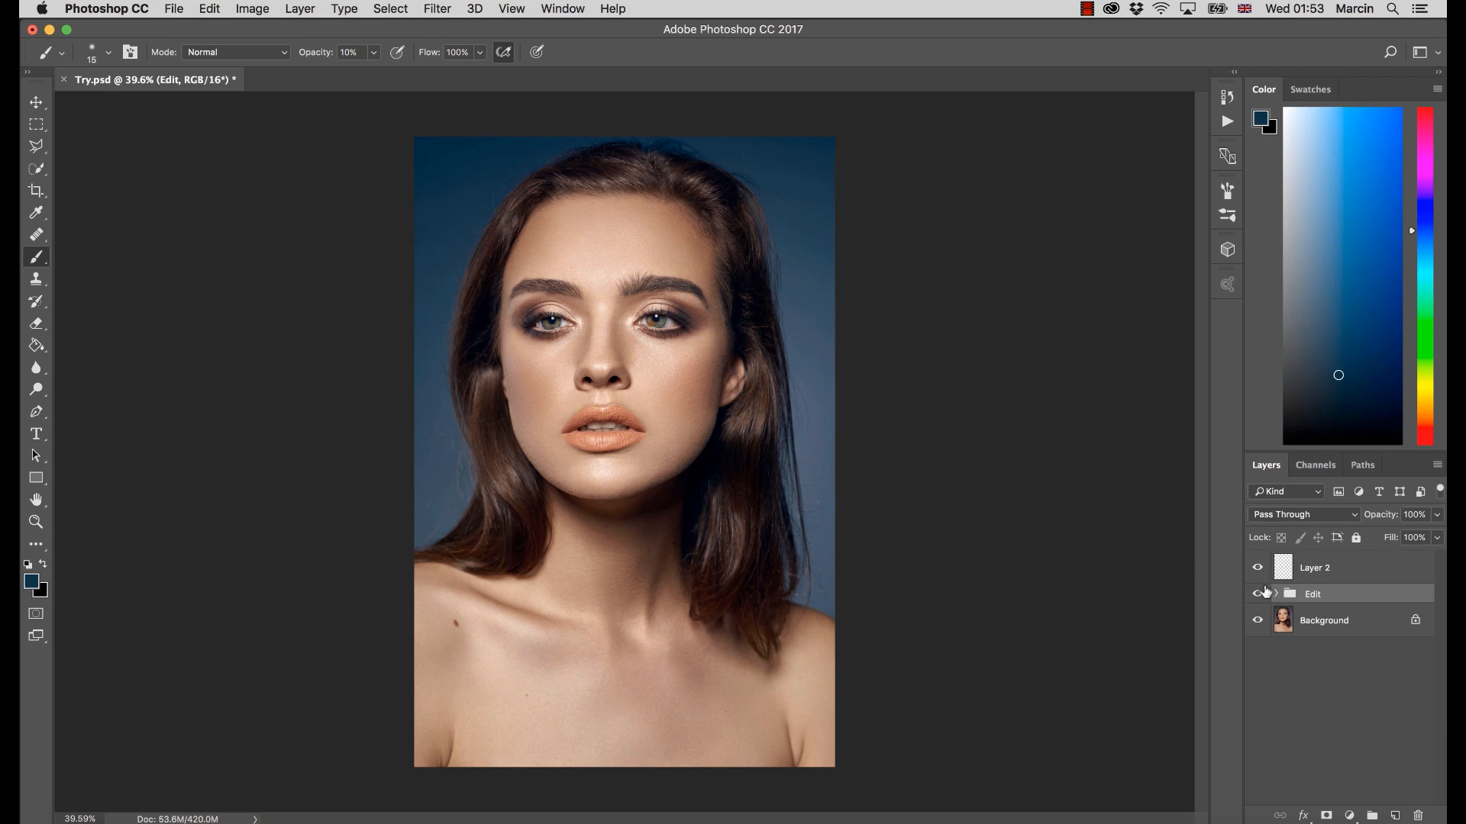
Toggle the collapsed Edit group's visibility to compare the original portrait with the full retouch
{"action": "left_click", "coordinate": [1258, 595]}
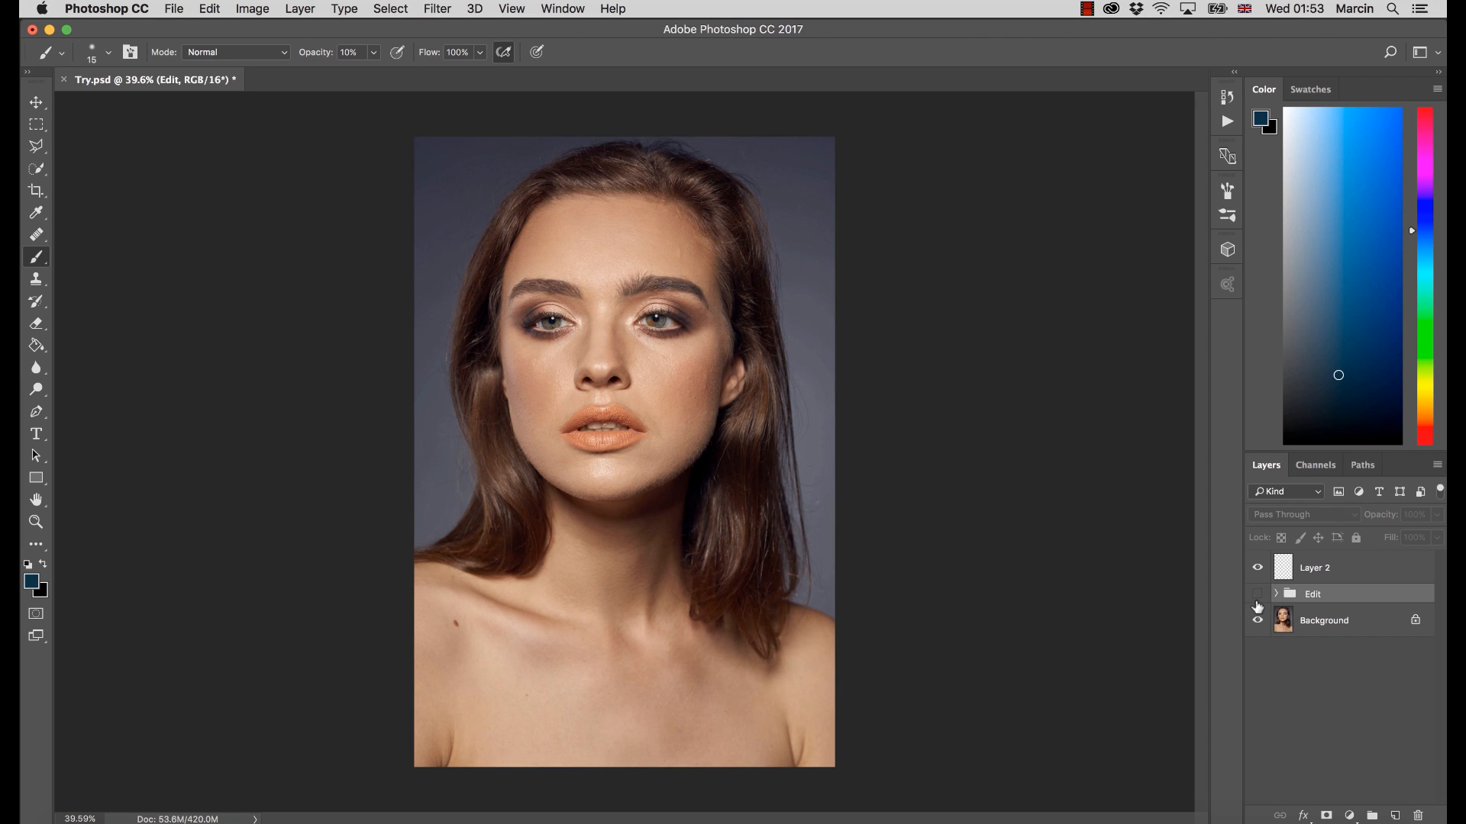
{"action": "left_click", "coordinate": [1257, 595]}
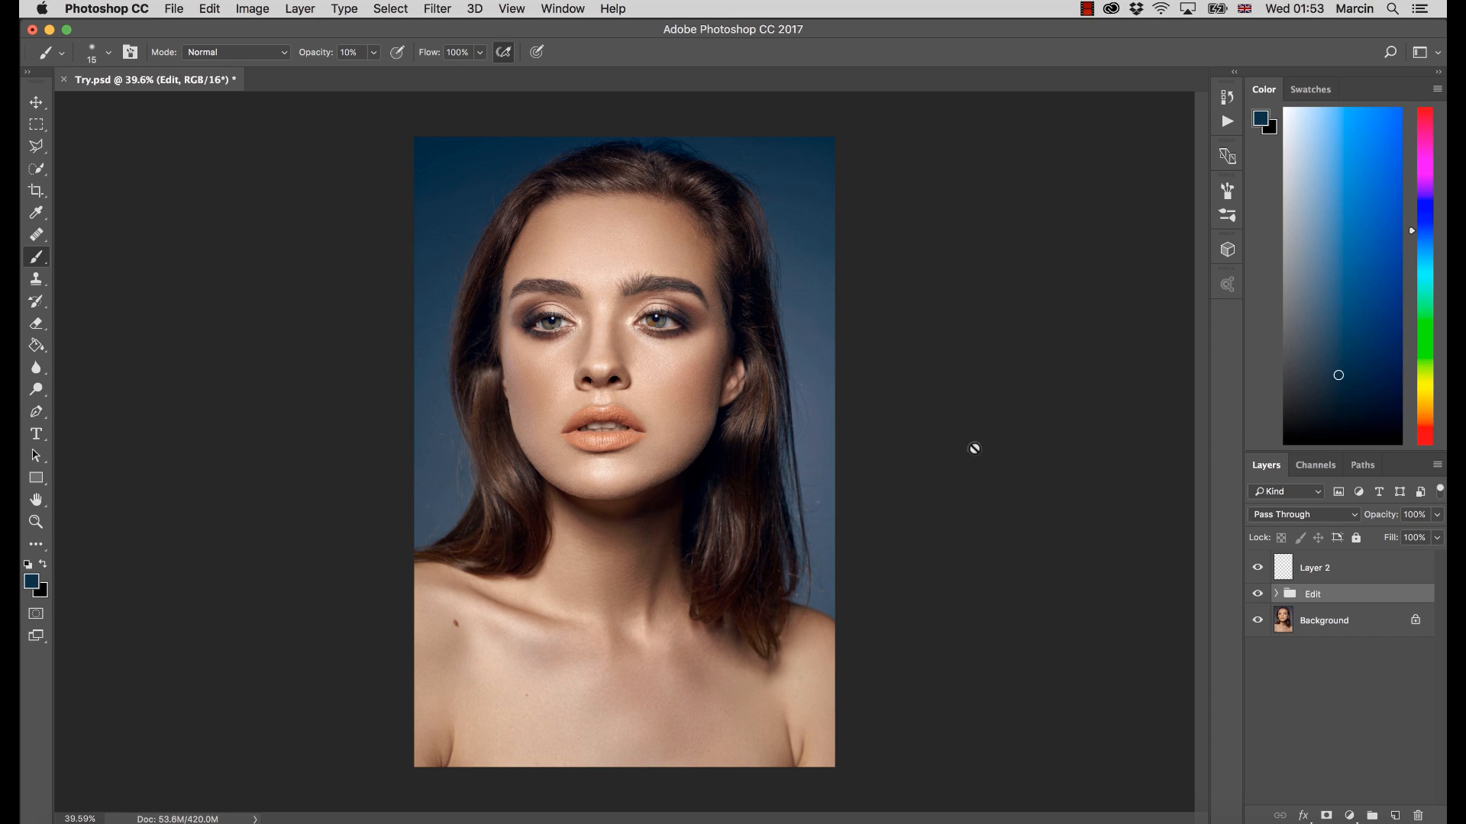
{"action": "left_click", "coordinate": [1257, 594]}
{"action": "left_click", "coordinate": [1257, 594]}
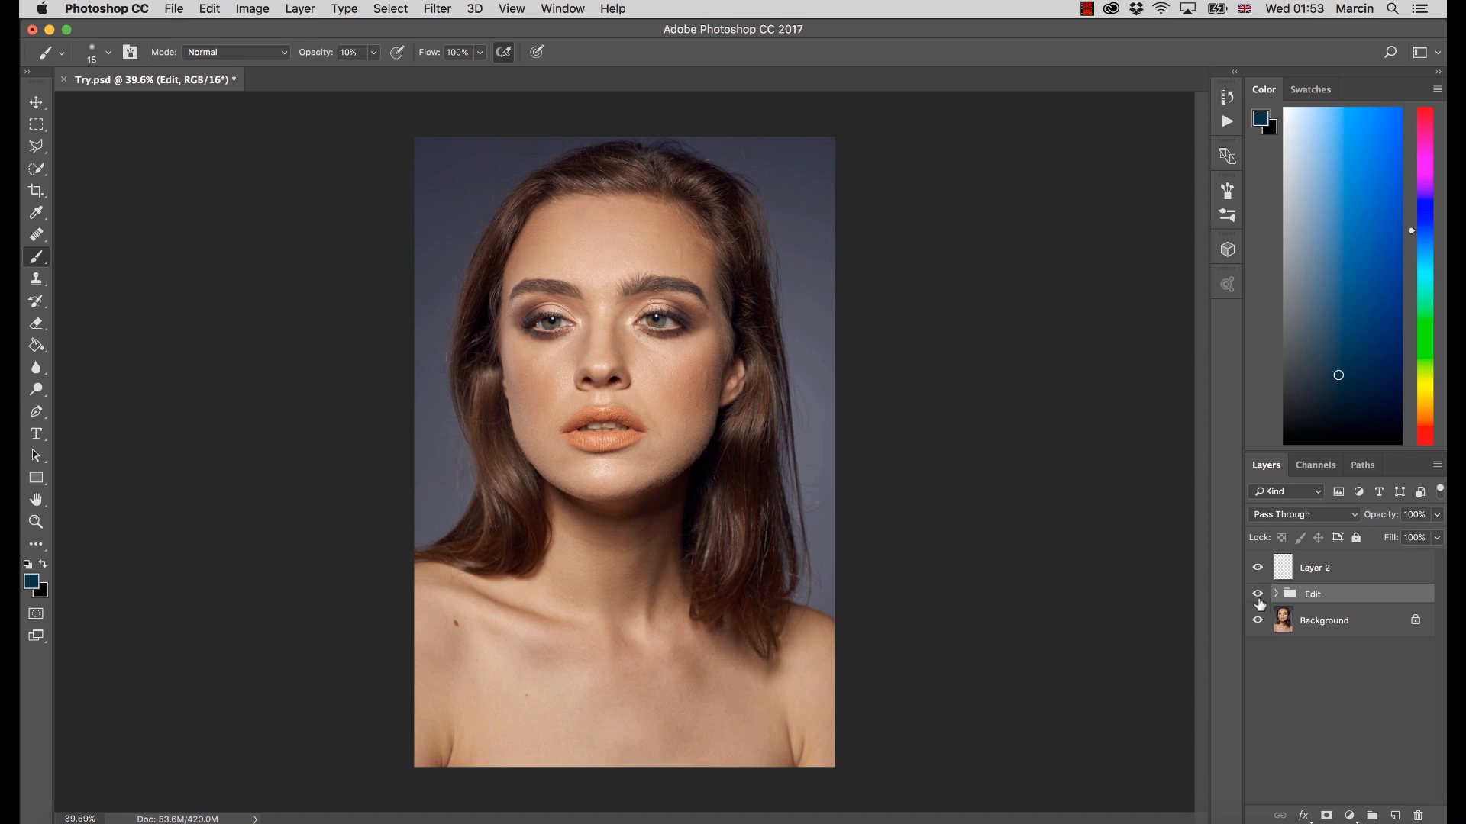